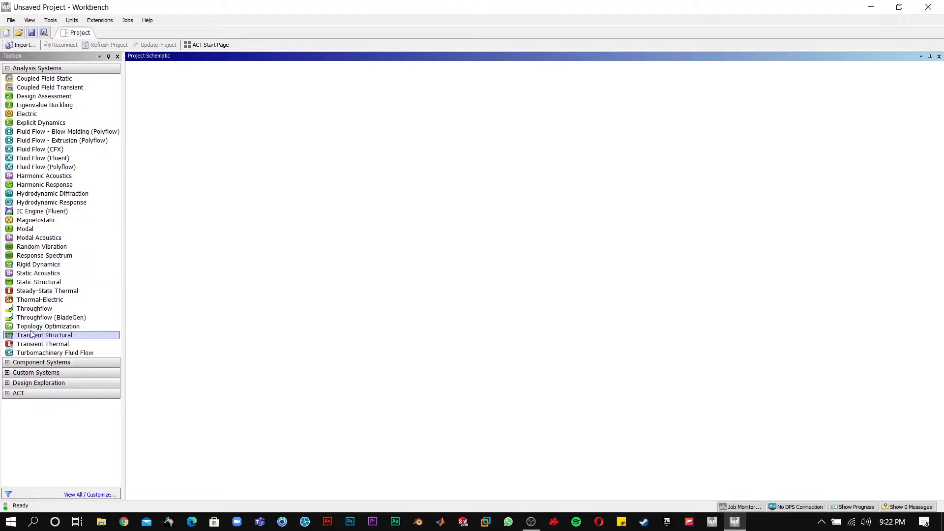
Step: Add a Static Structural system to the project schematic and review its Engineering Data materials
drag(34, 285, 192, 123)
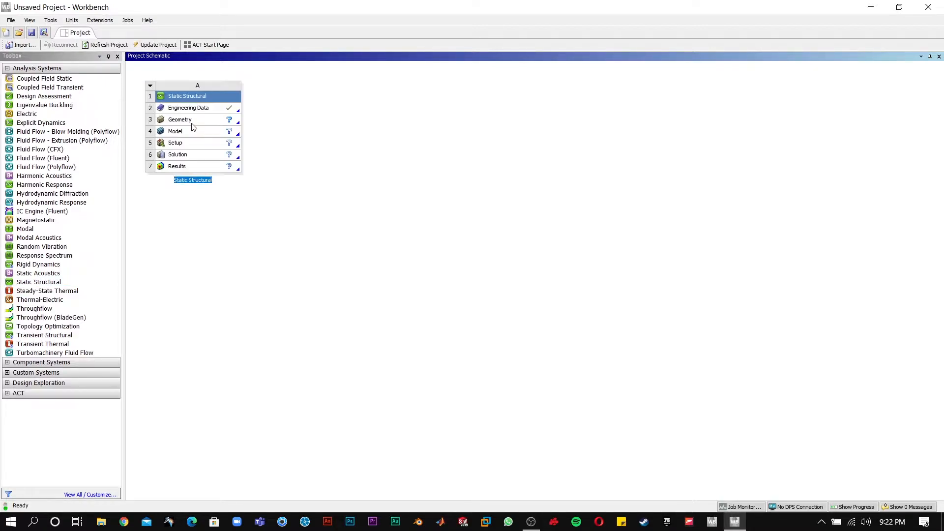
click(197, 109)
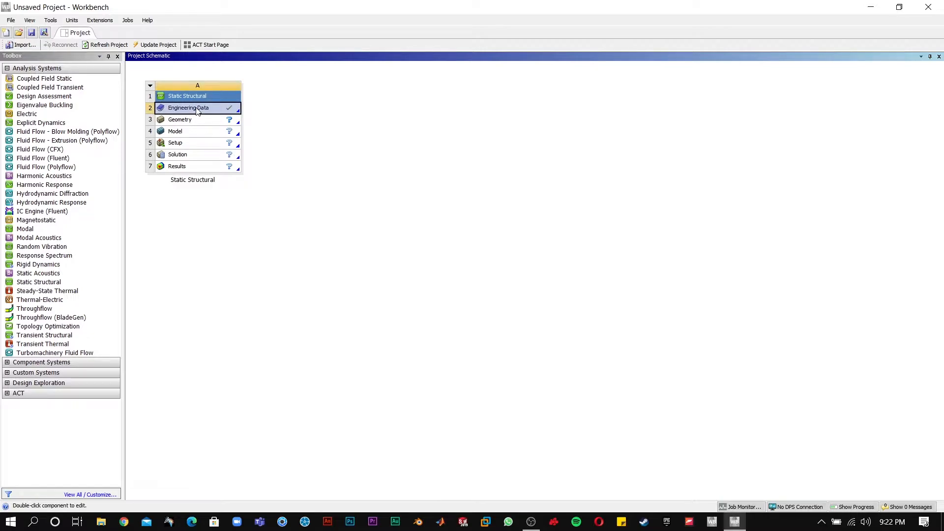
double_click(196, 109)
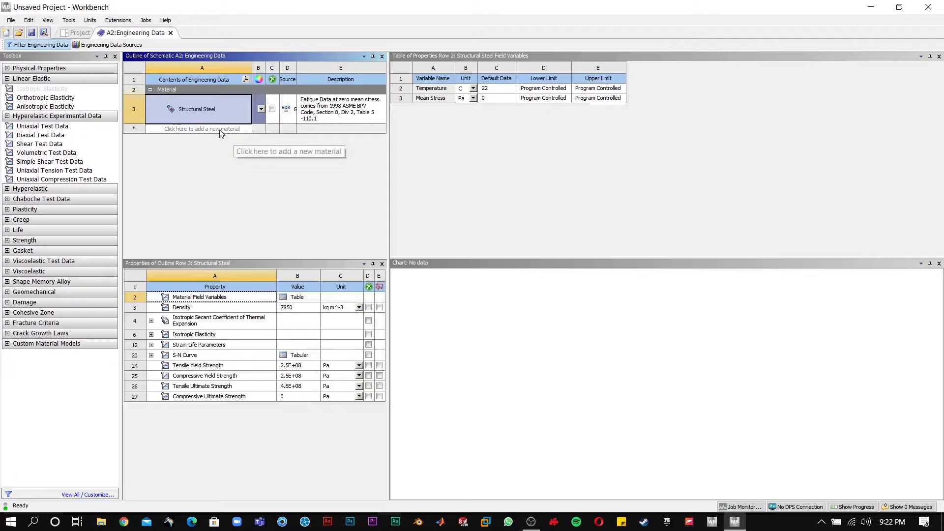
click(171, 33)
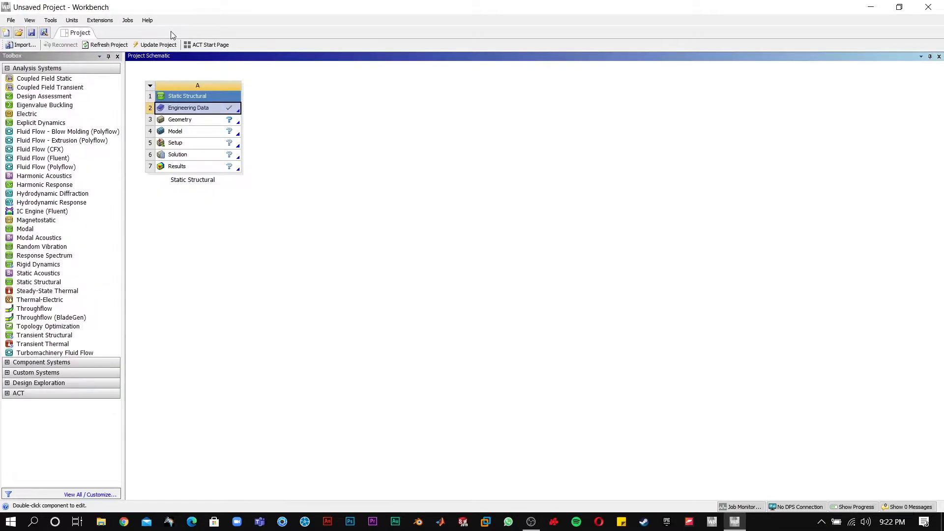
Step: Start a new DesignModeler geometry for the Static Structural system's Geometry cell
click(183, 121)
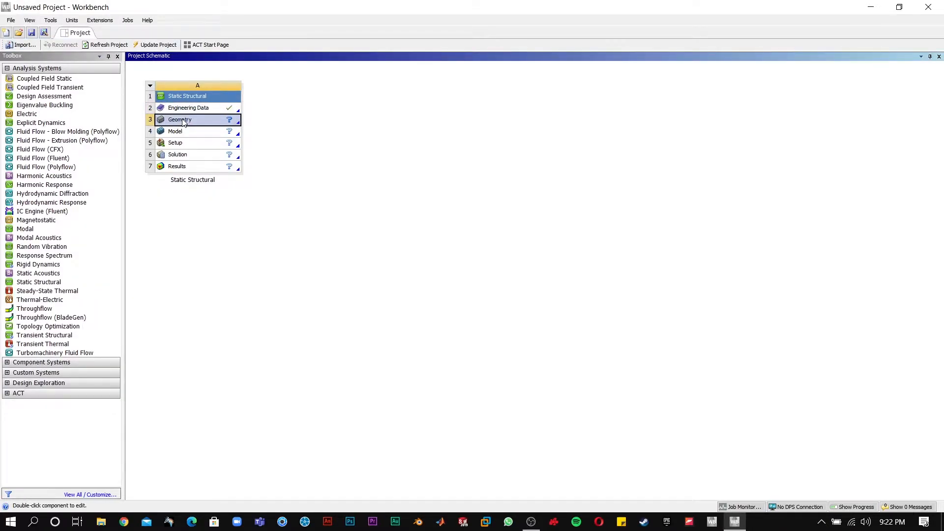
right_click(183, 122)
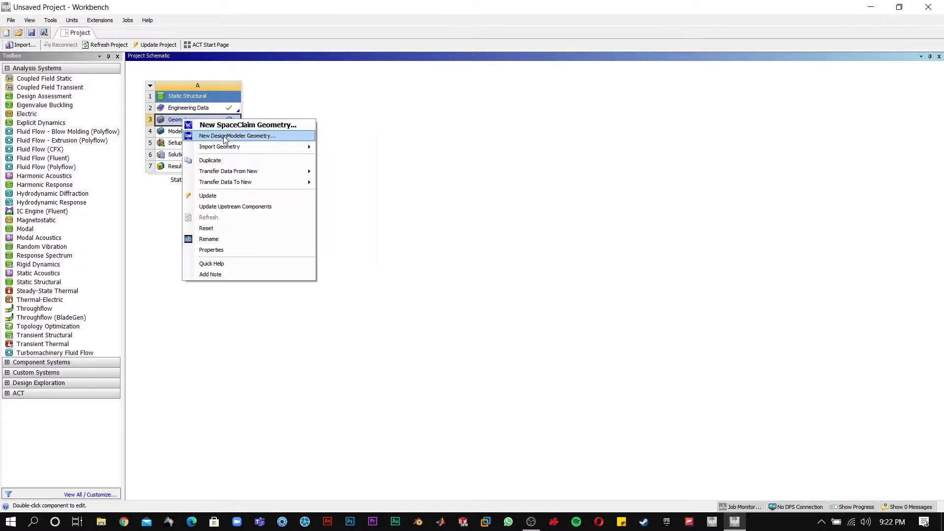
click(253, 141)
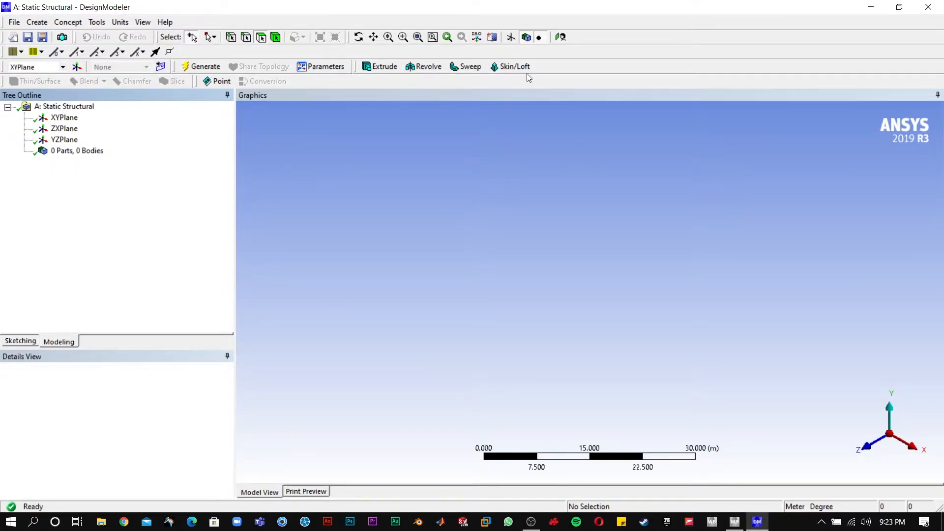
Step: Sketch a rectangle on the XYPlane from the origin, about 34 m long and 4.4 m high, viewing the plane face-on
click(21, 342)
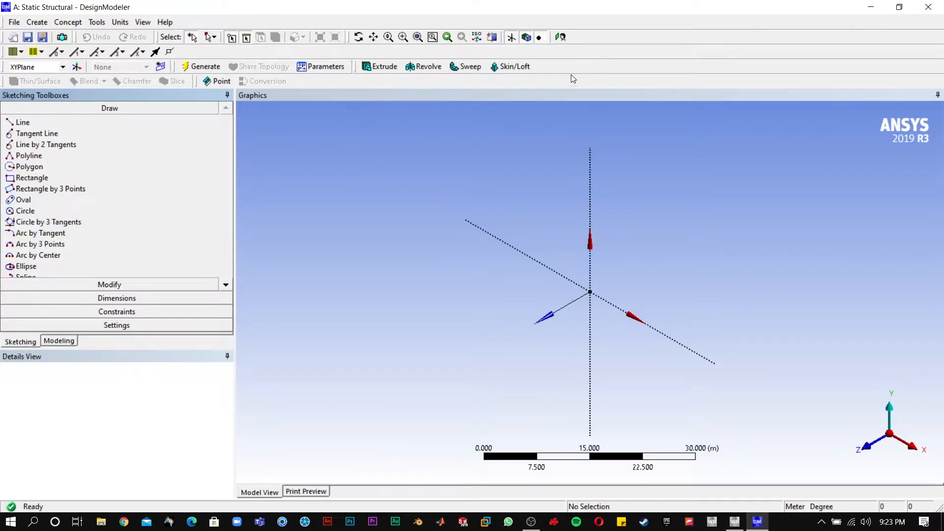
click(561, 37)
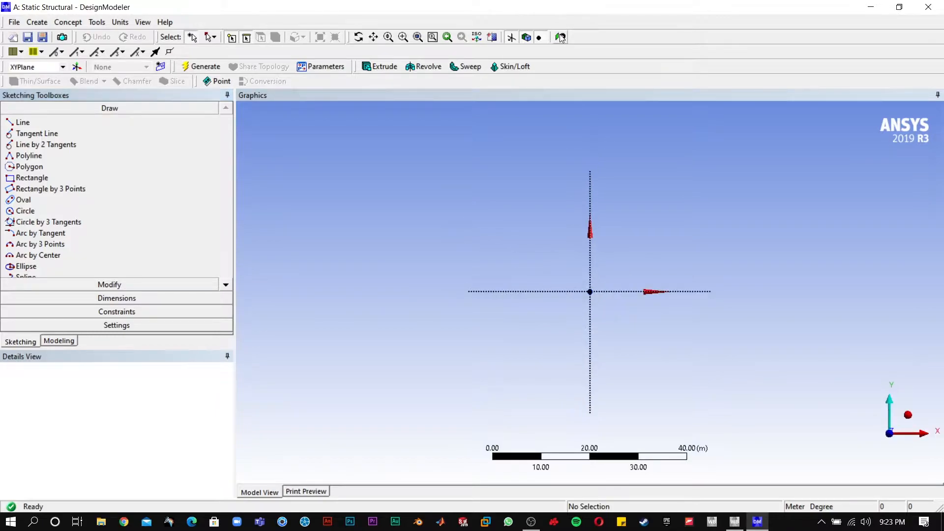
click(30, 179)
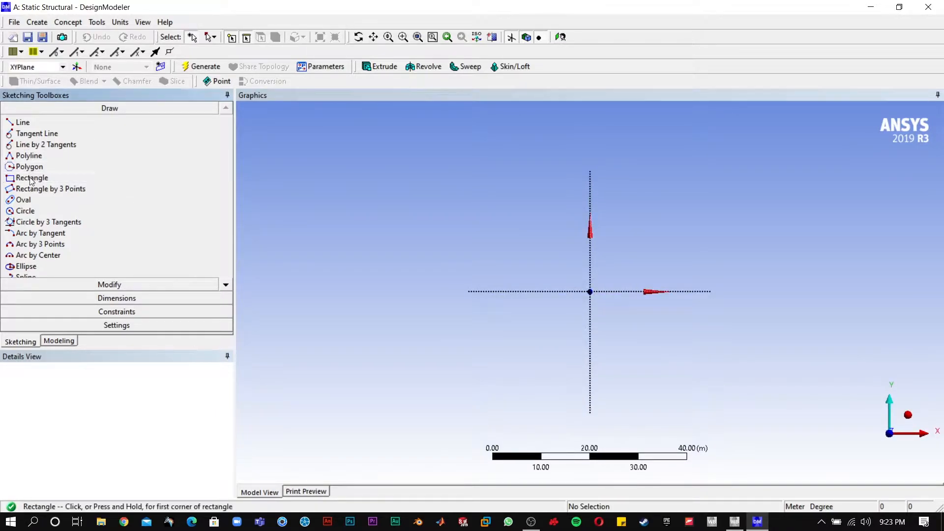
click(590, 291)
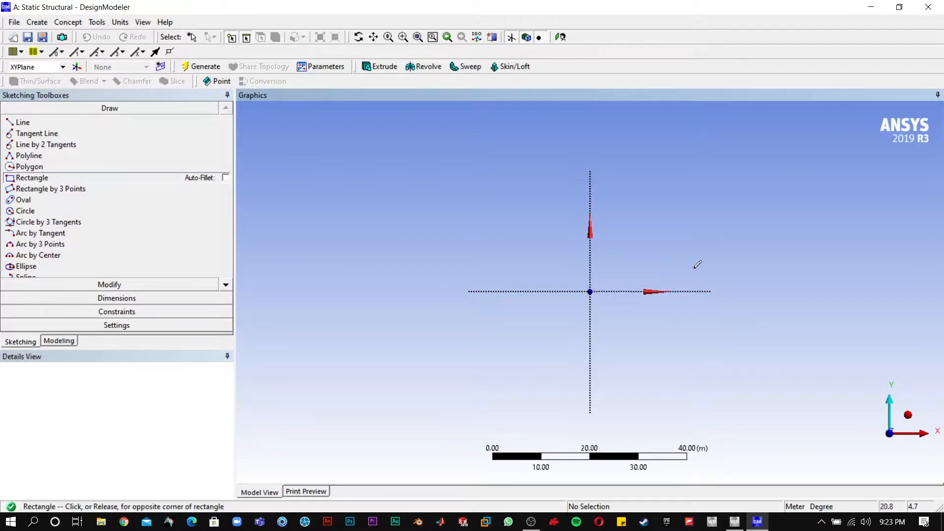
click(756, 270)
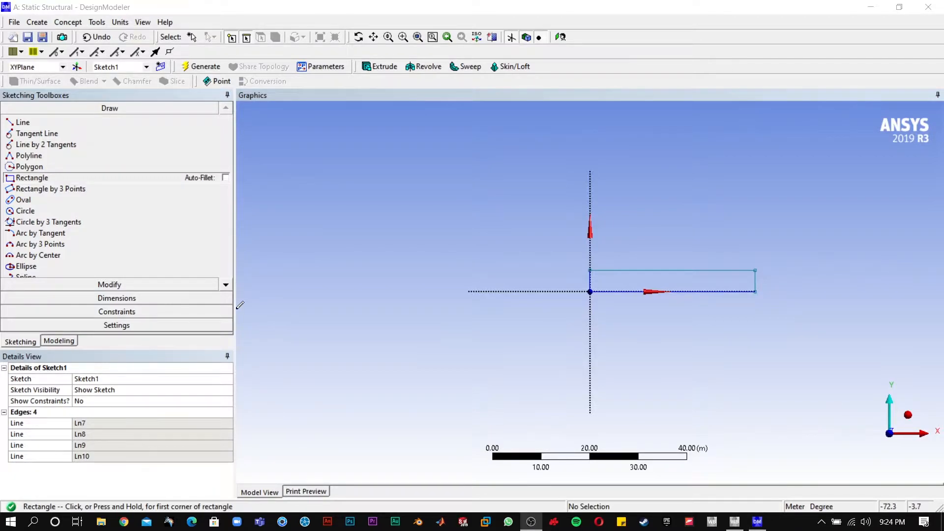
Step: Dimension the rectangle's horizontal length above it and its vertical height beside it
click(94, 299)
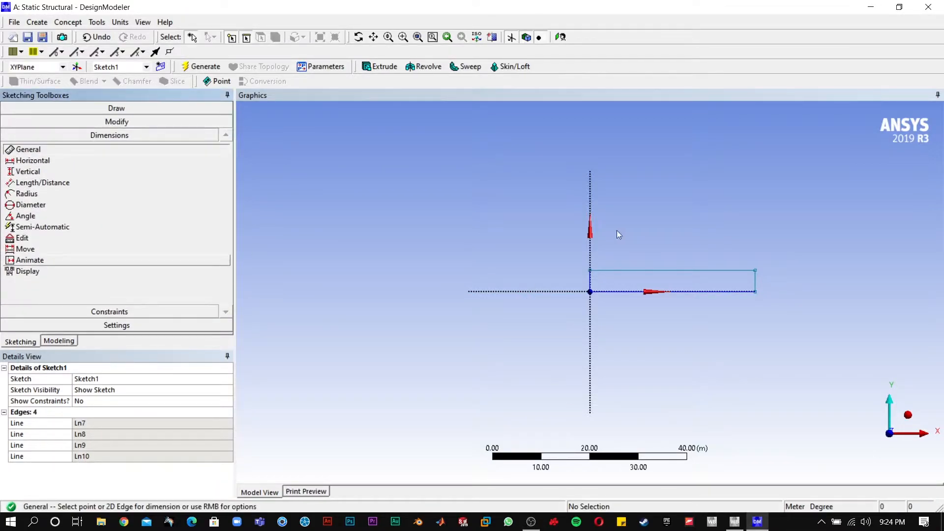
click(616, 272)
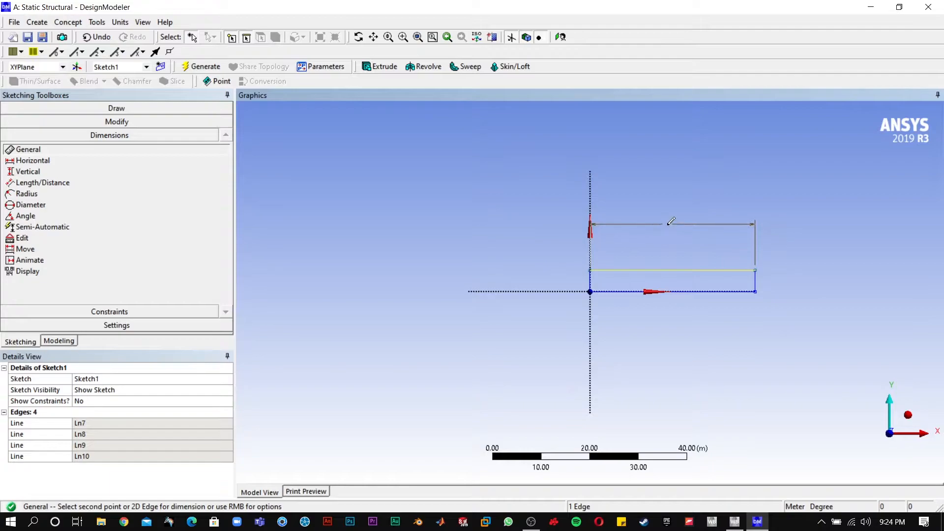
click(669, 221)
click(756, 279)
click(804, 279)
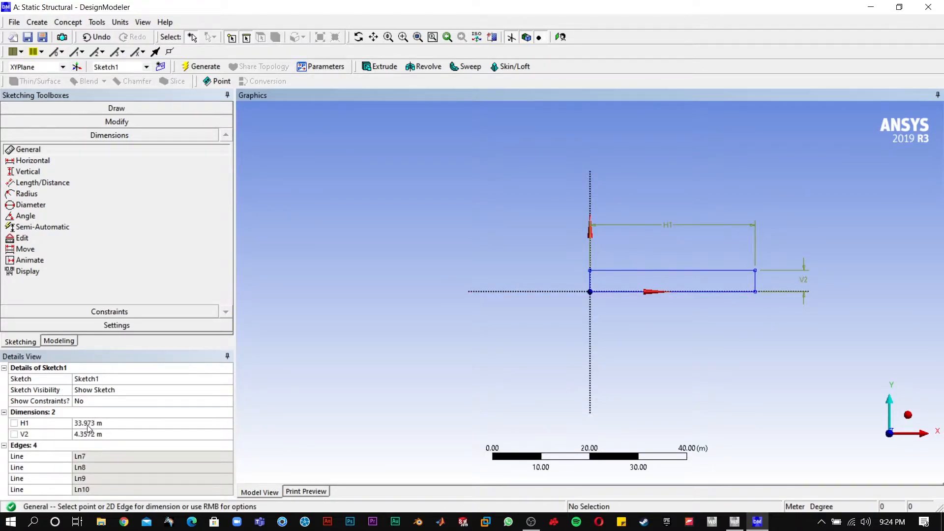
Step: Set the rectangle's length H1 to 50 m and height V2 to 5 m, and generate the sketch
click(89, 424)
text(50)
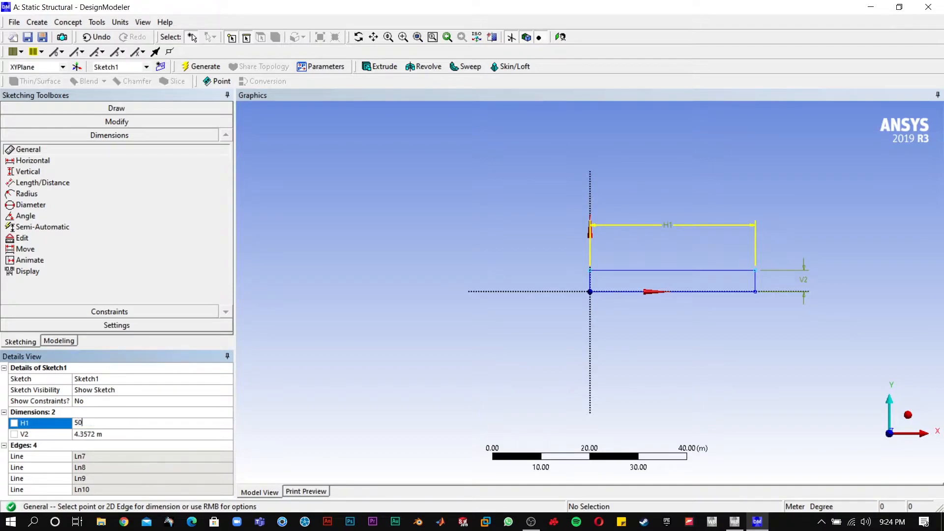
key(Return)
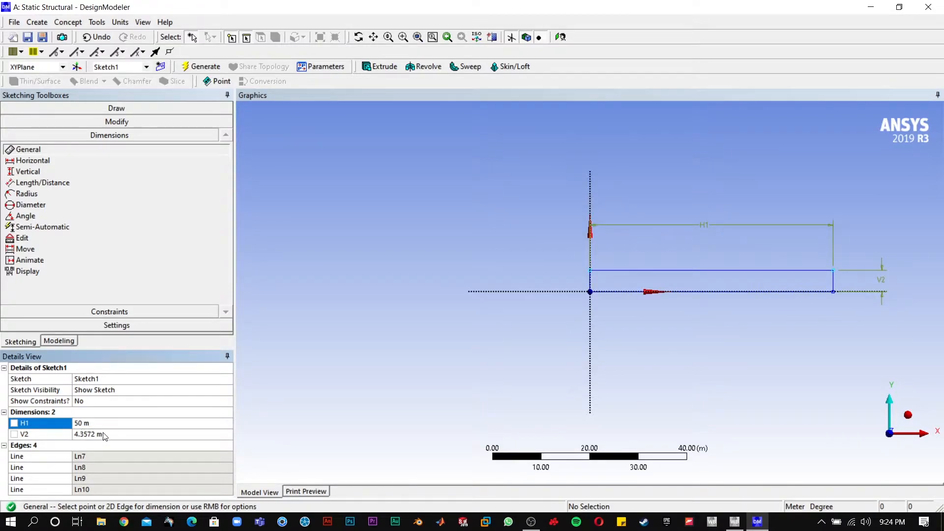
click(104, 434)
text(5)
key(Return)
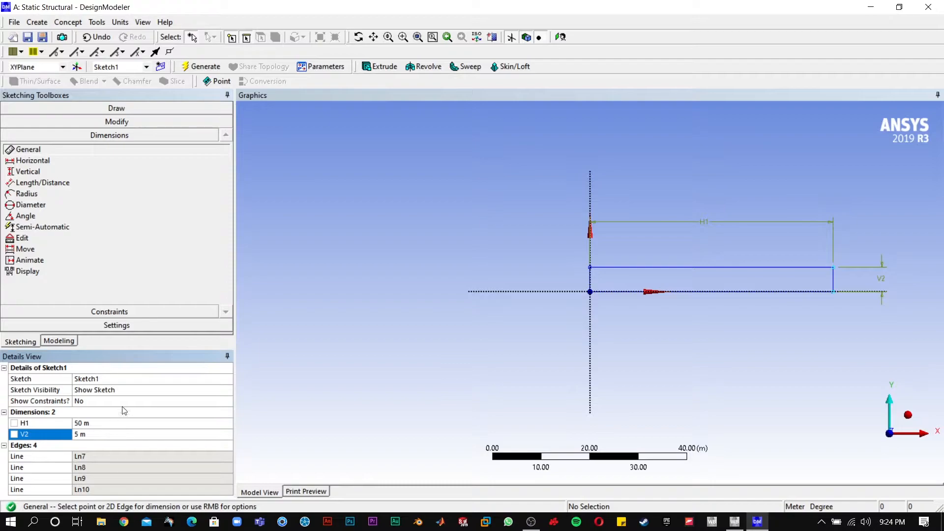
click(204, 67)
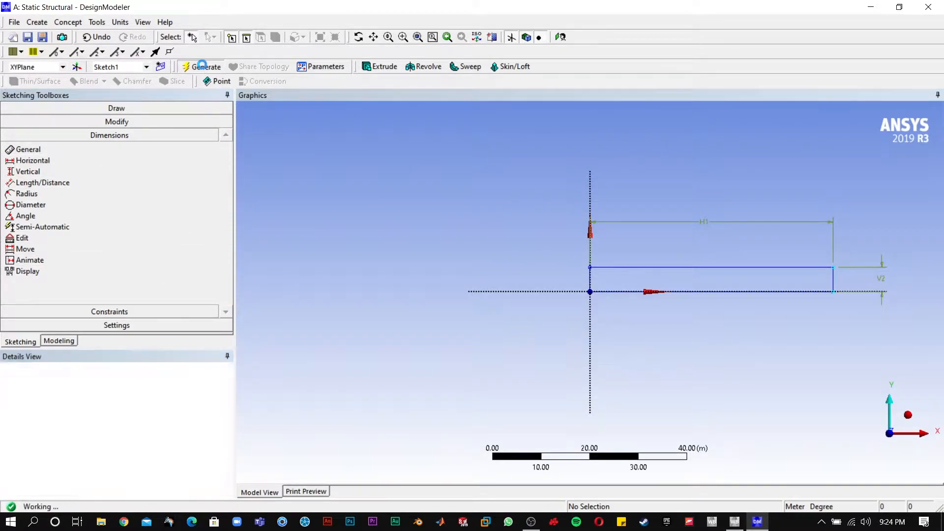
Step: Extrude Sketch1 to a depth of 5 m as added material and generate the solid beam
click(63, 343)
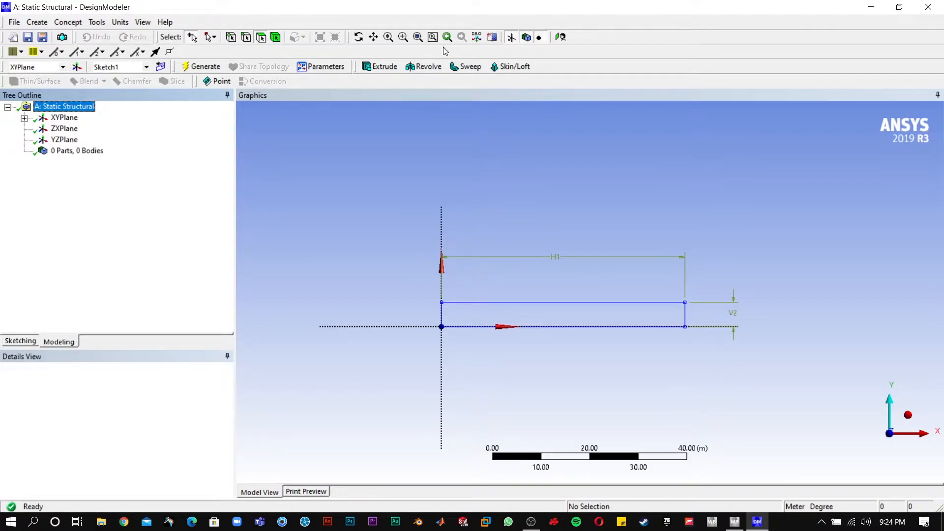
click(477, 38)
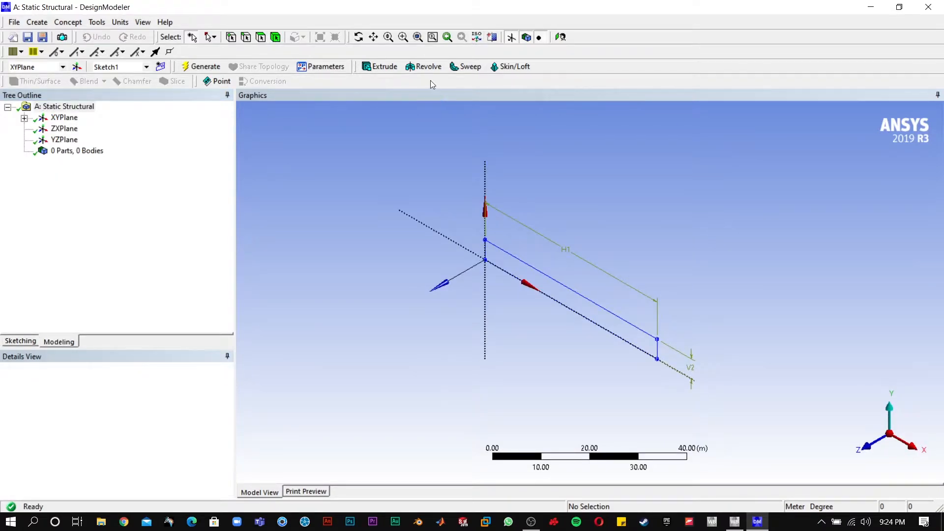
click(379, 67)
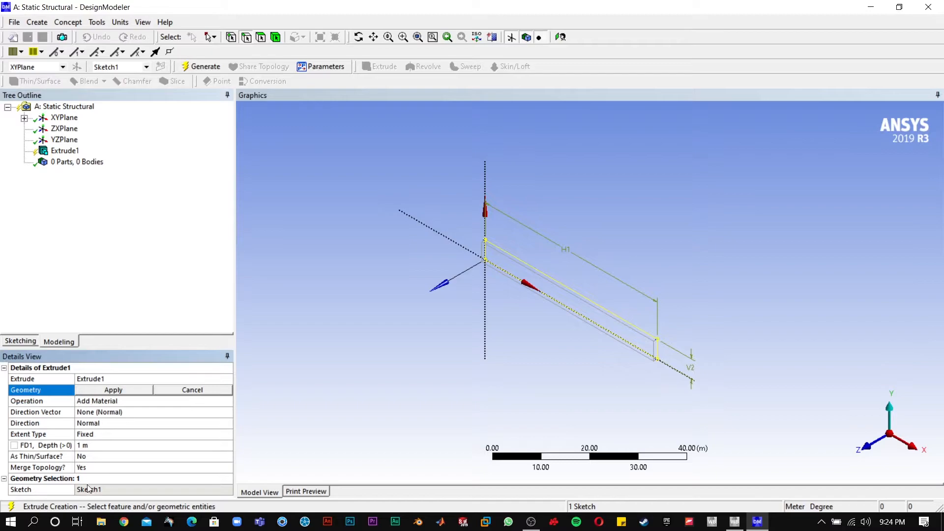
click(82, 446)
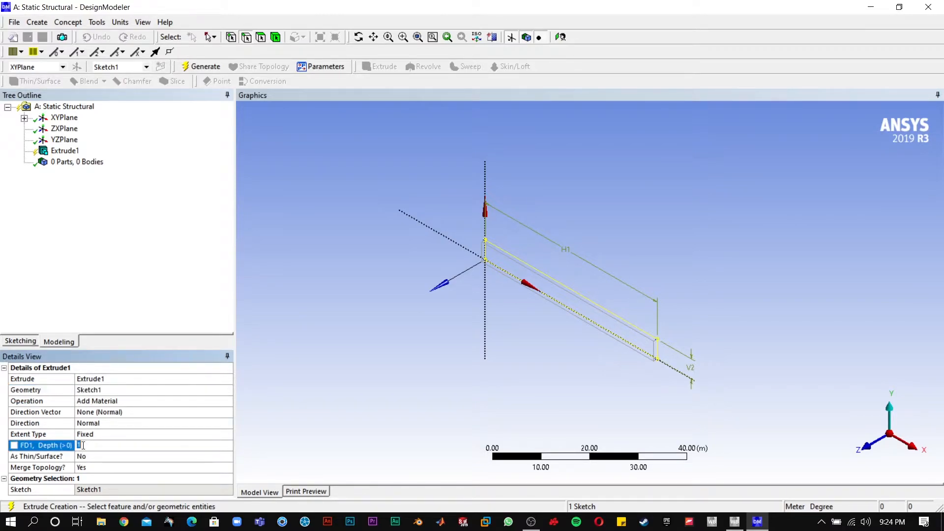
key(Return)
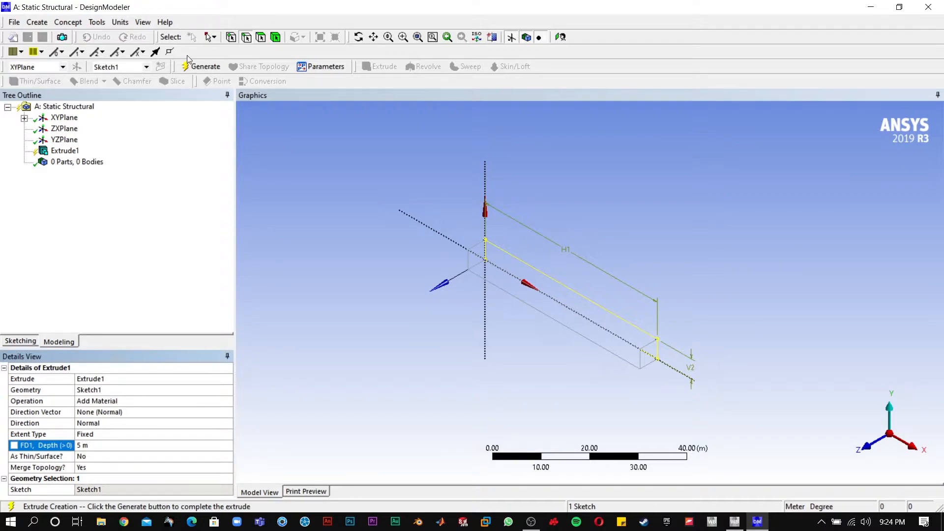
click(189, 68)
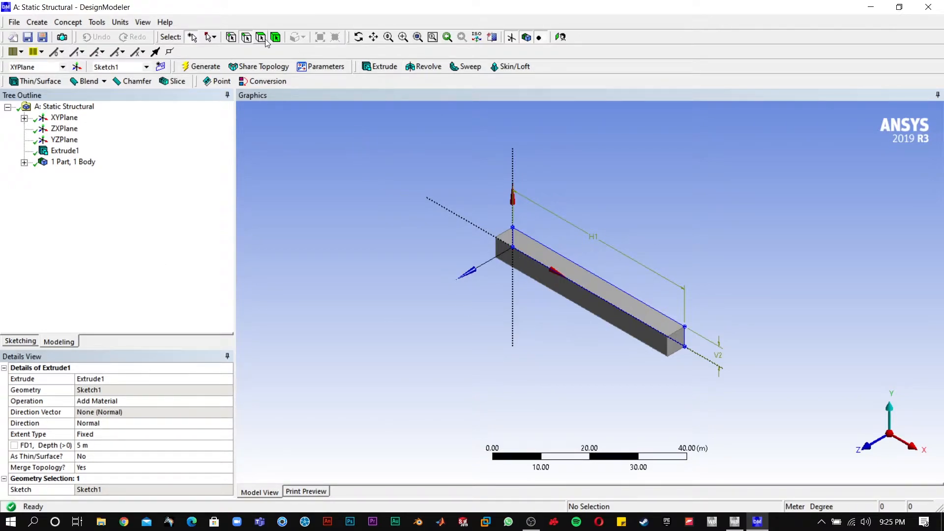
Step: Create a new plane on the beam's upper face and sketch a line across its width about 10 m from the origin end
click(550, 256)
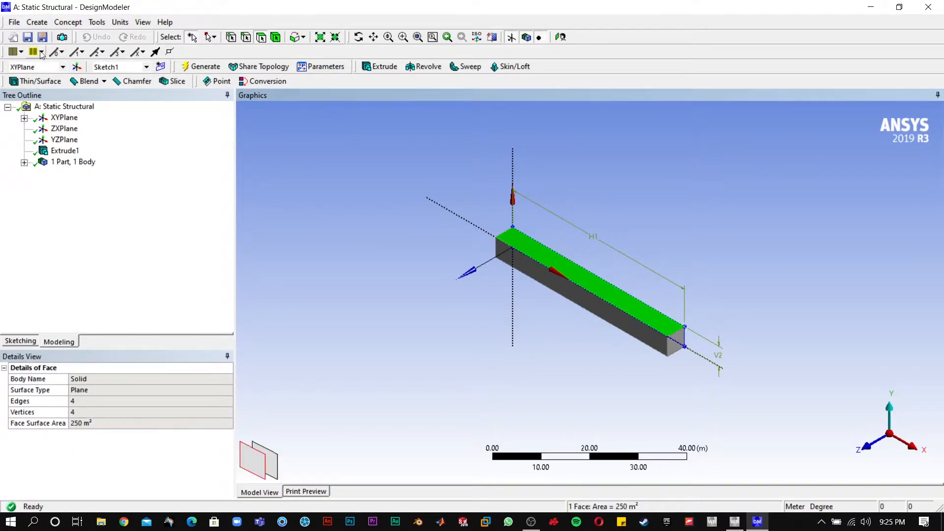
click(19, 341)
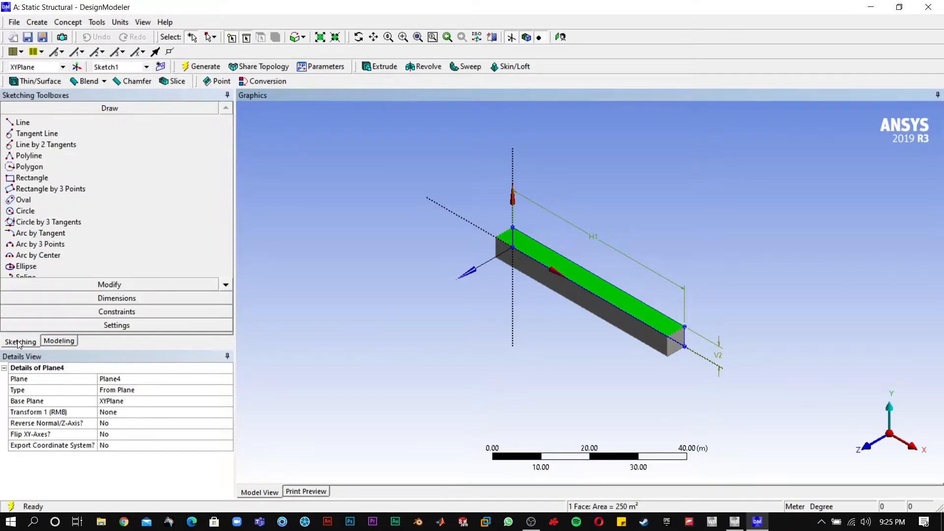
click(46, 125)
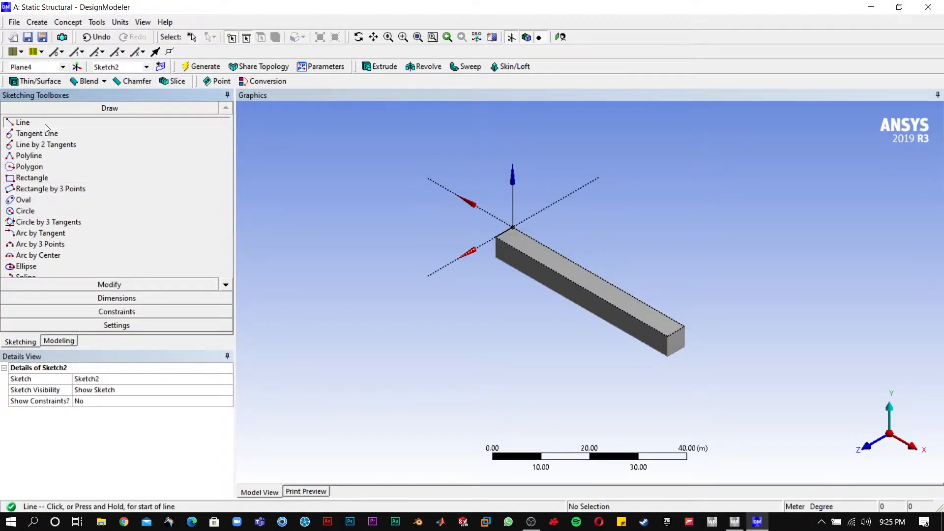
click(548, 246)
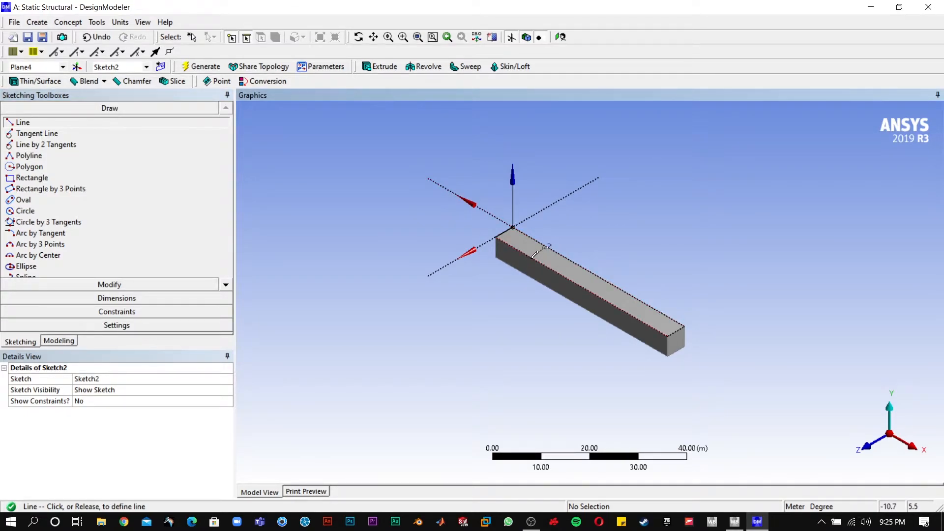
click(531, 256)
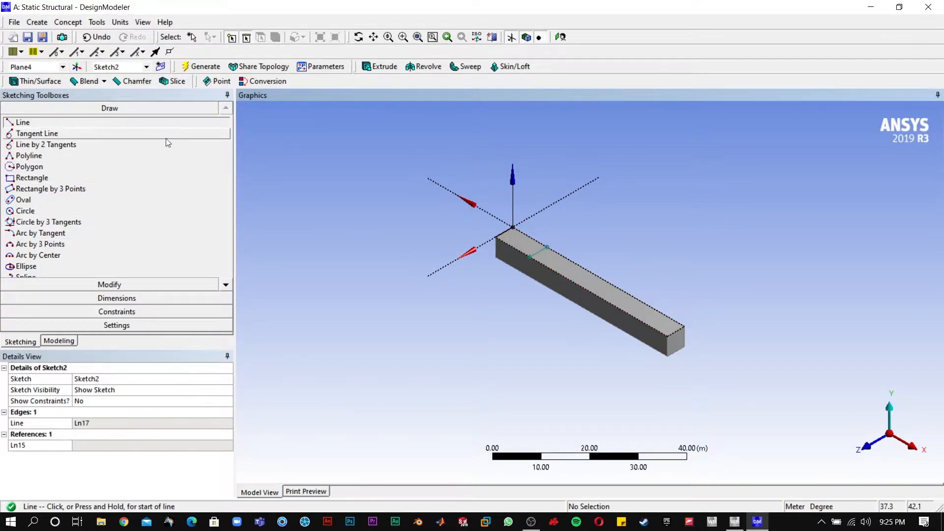
Step: Sketch two more lines across the upper face's width, about 30 m and 22 m from the origin end
scroll(610, 244, up, 4)
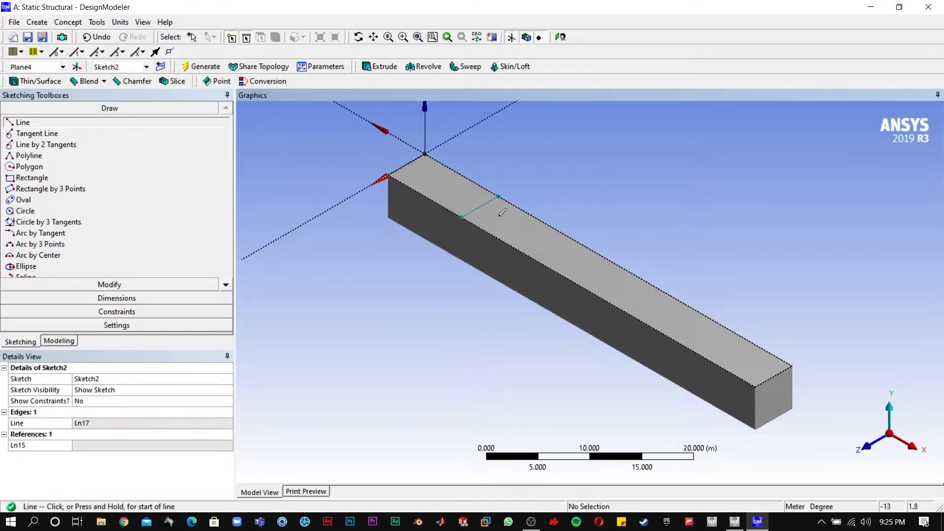
click(644, 280)
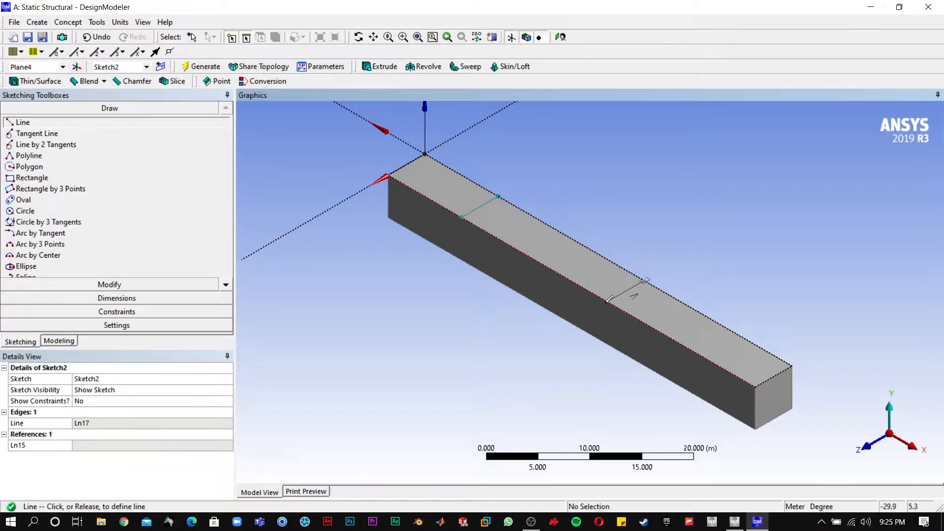
click(609, 301)
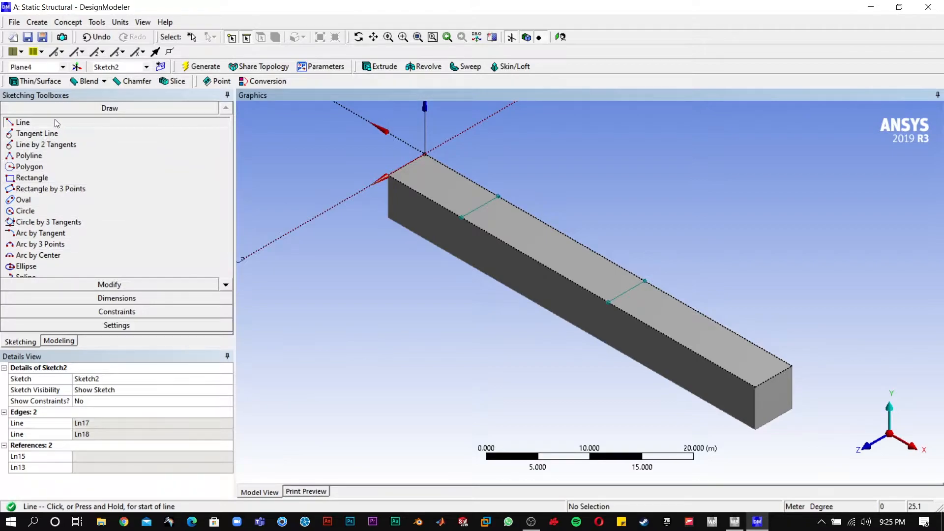
click(584, 245)
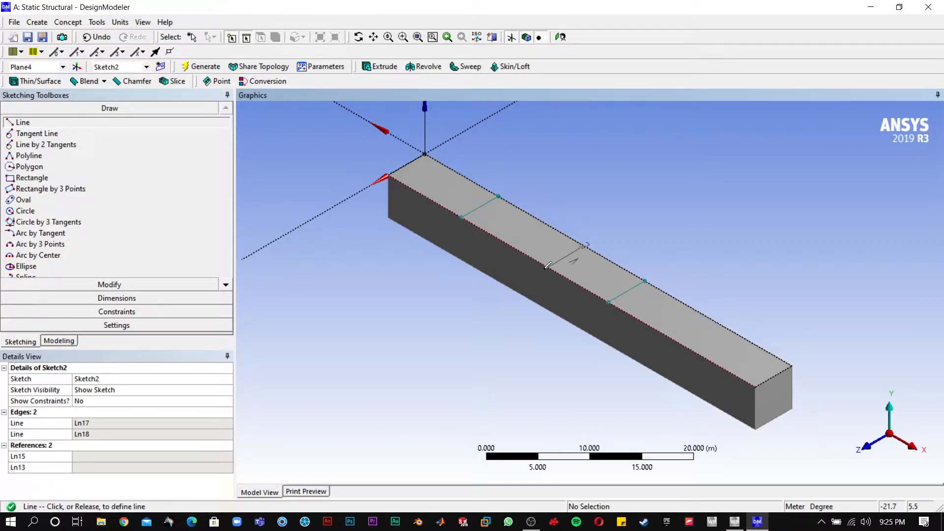
click(546, 267)
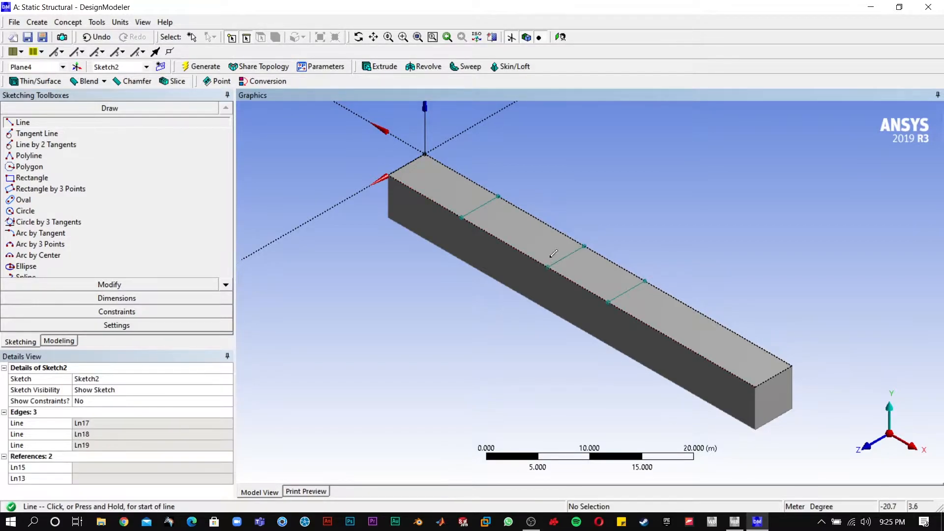
Step: Sketch a fourth line across the upper face's width, about 40 m from the origin end
click(715, 321)
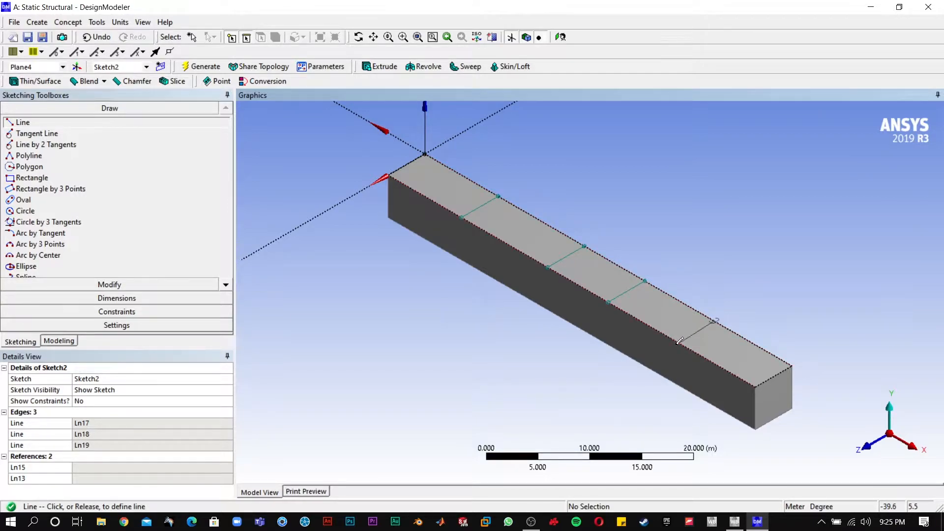
click(678, 340)
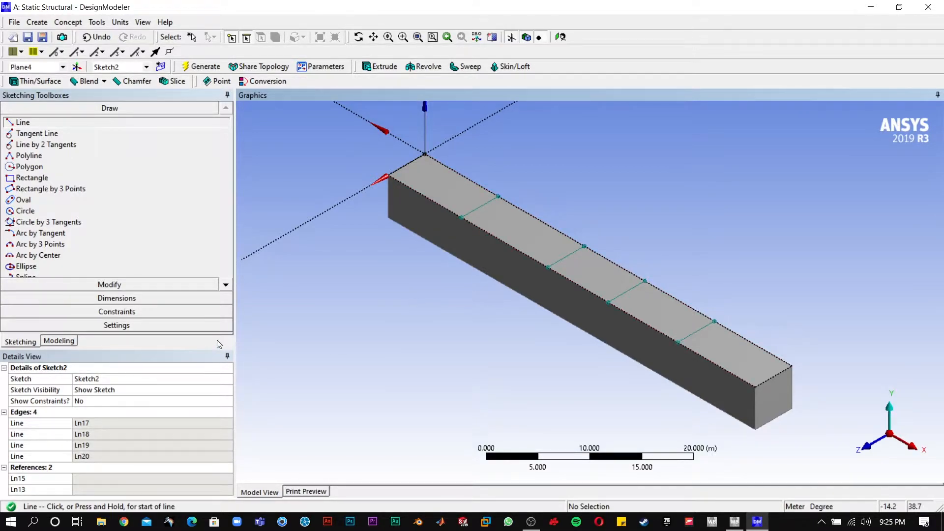
Step: Try to dimension the first sketched line's distance from the beam's origin end
click(115, 299)
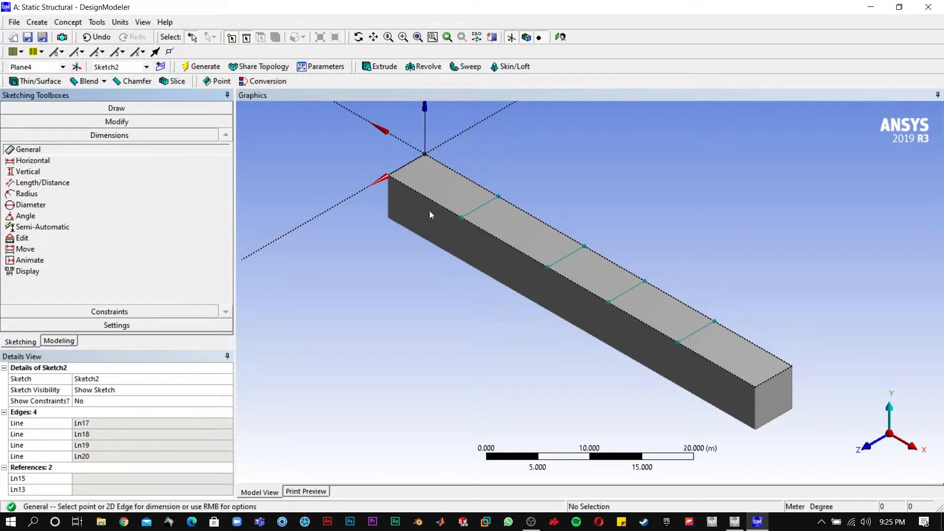
click(485, 206)
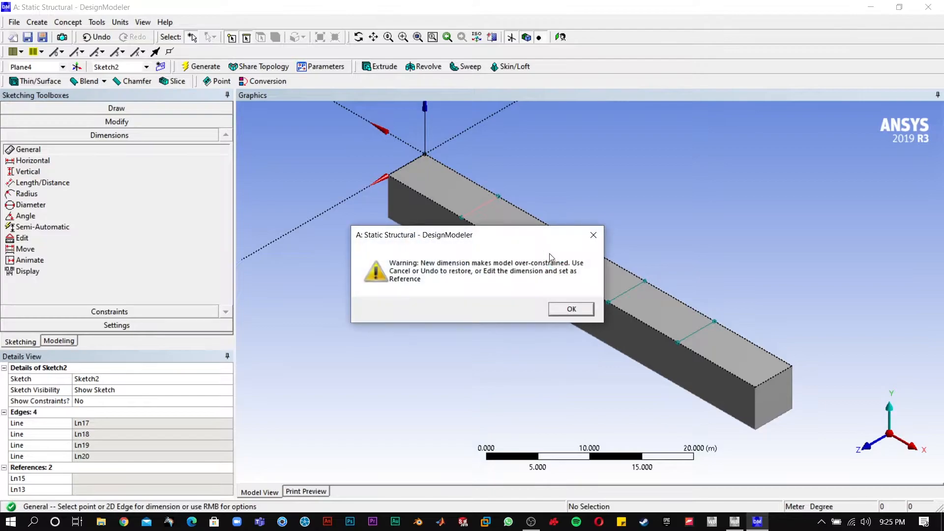
click(593, 236)
click(480, 207)
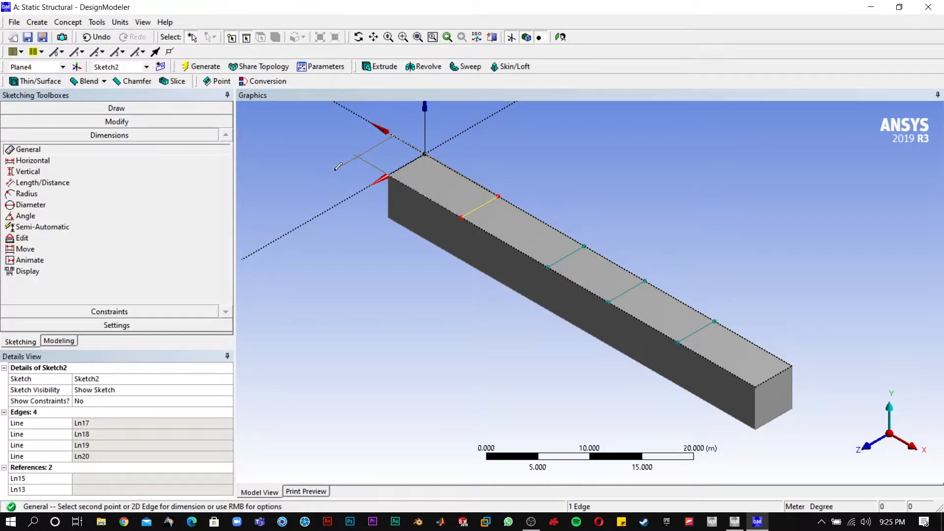
click(421, 151)
click(409, 155)
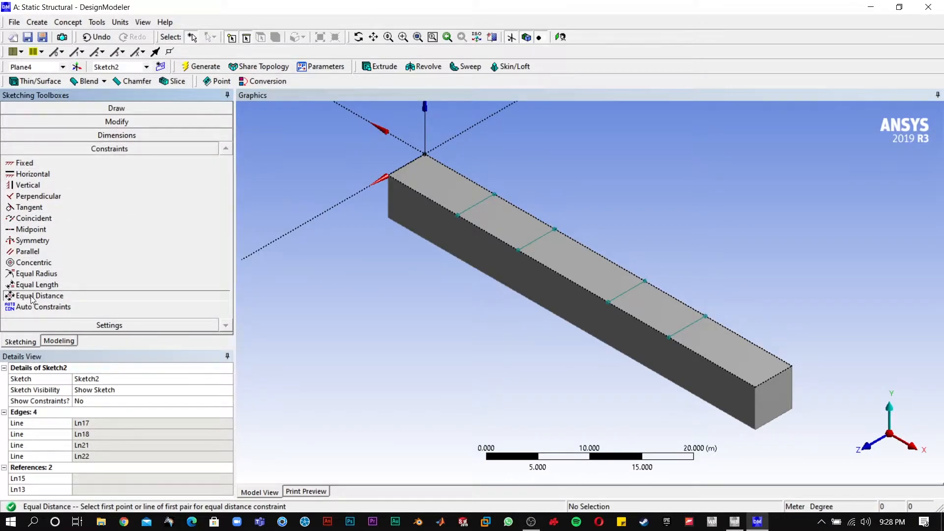
Step: Apply an Equal Distance constraint between the first and second pairs of sketched cross lines and generate the sketch
click(468, 208)
click(540, 241)
click(630, 291)
click(692, 329)
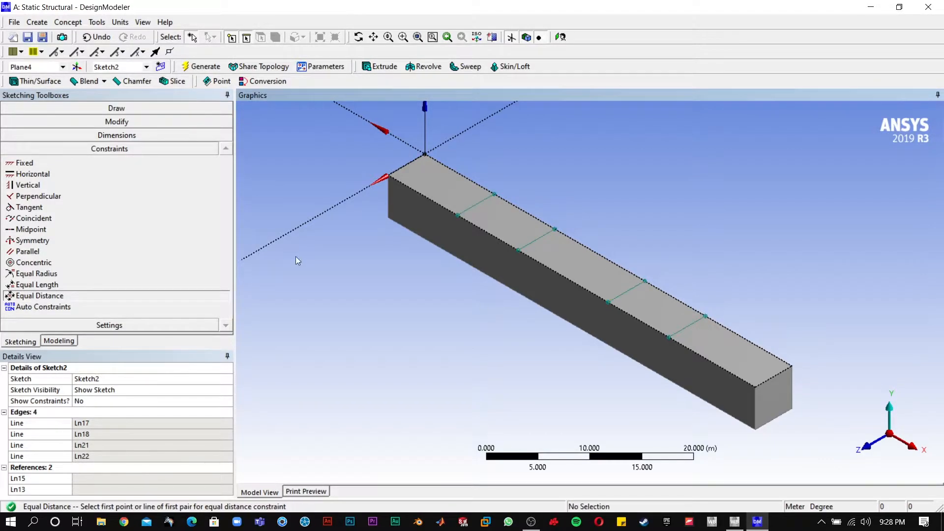
click(199, 68)
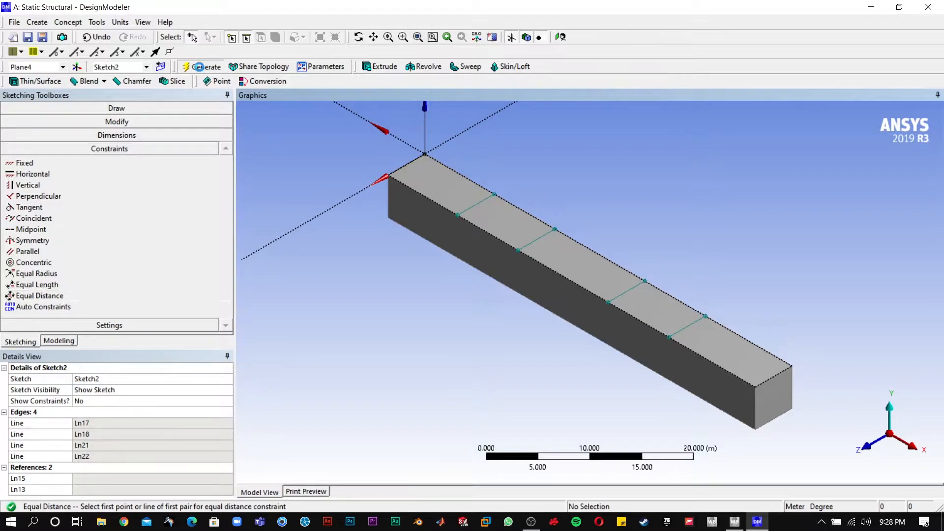
Step: Create a face split by points and edges on the beam's upper face, using the four sketched lines as tool geometry, and generate it
click(59, 341)
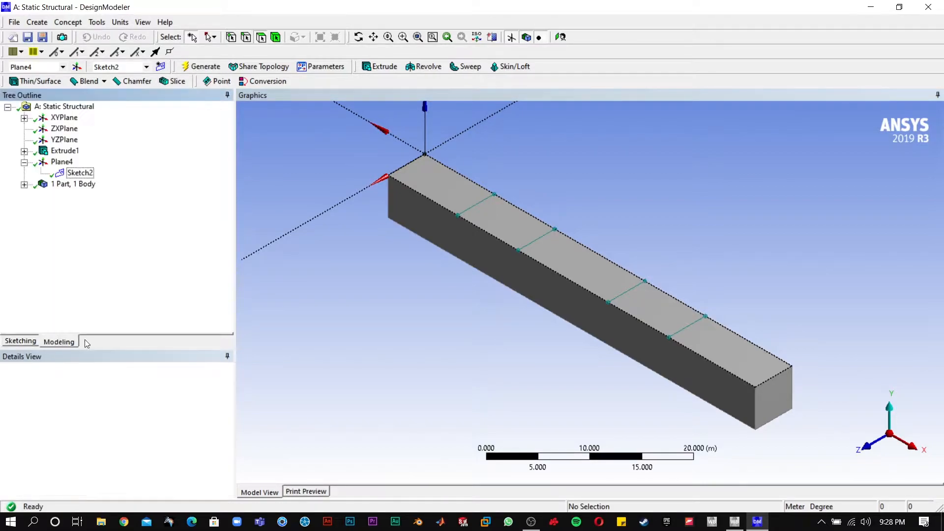
click(97, 22)
click(117, 127)
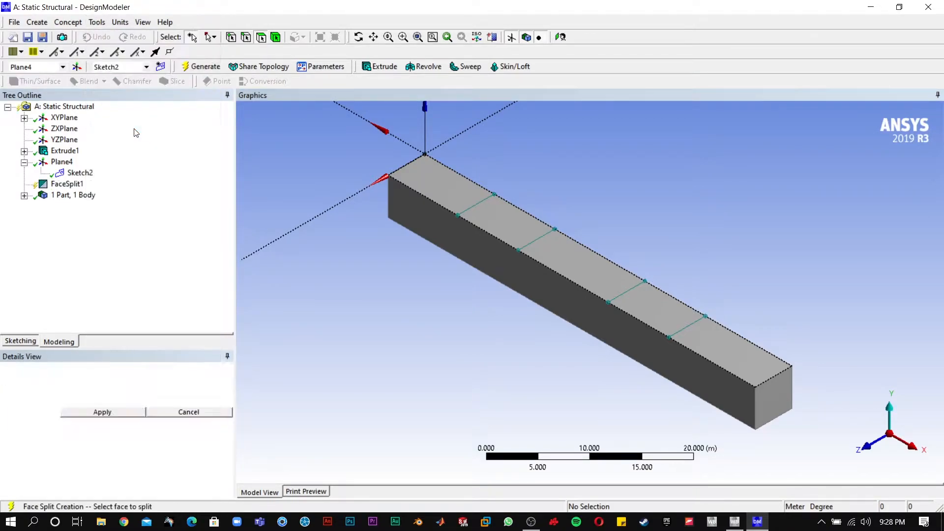
click(438, 182)
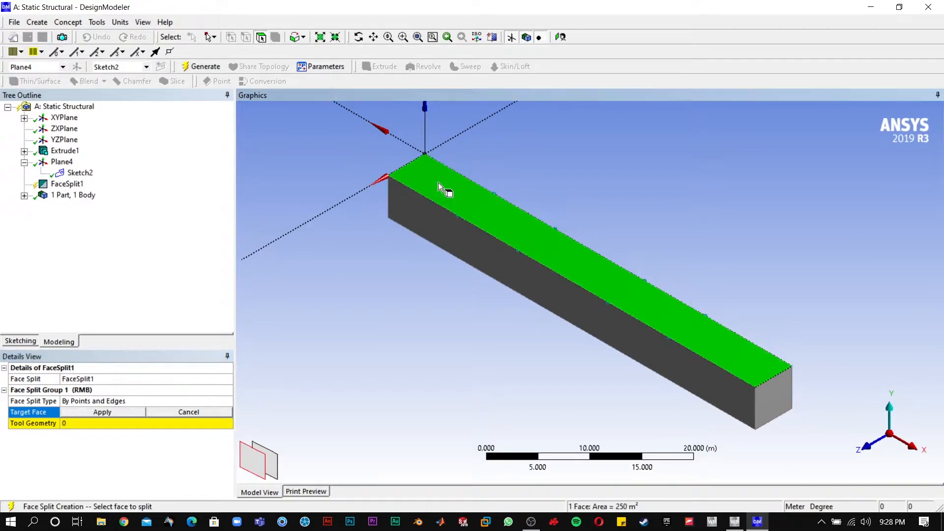
click(90, 414)
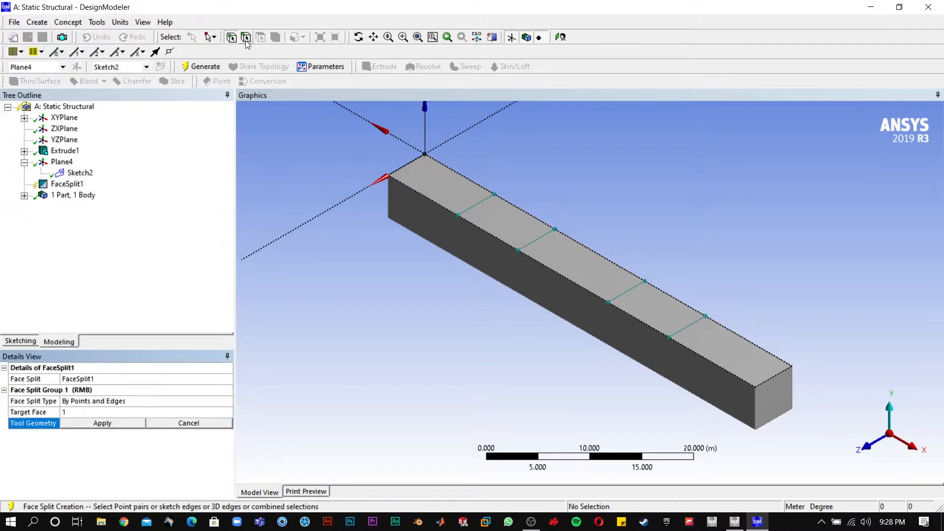
click(476, 204)
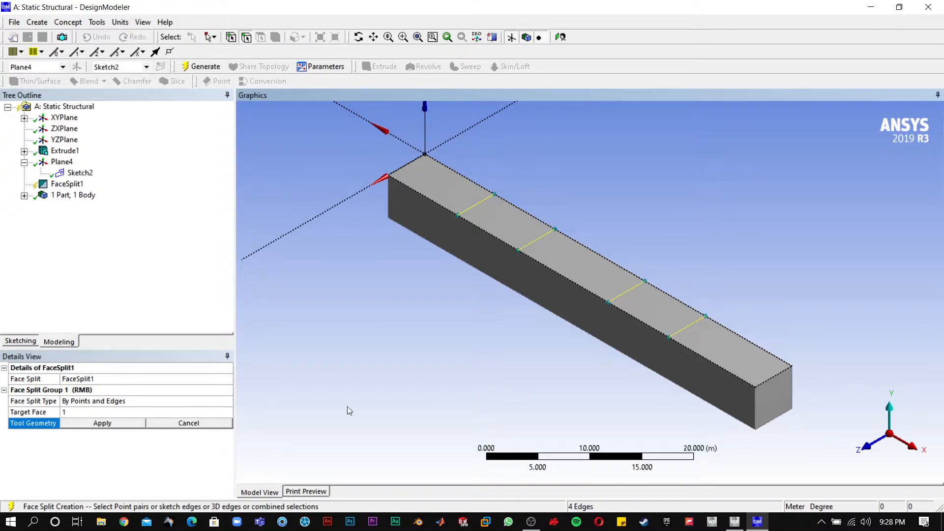
click(117, 424)
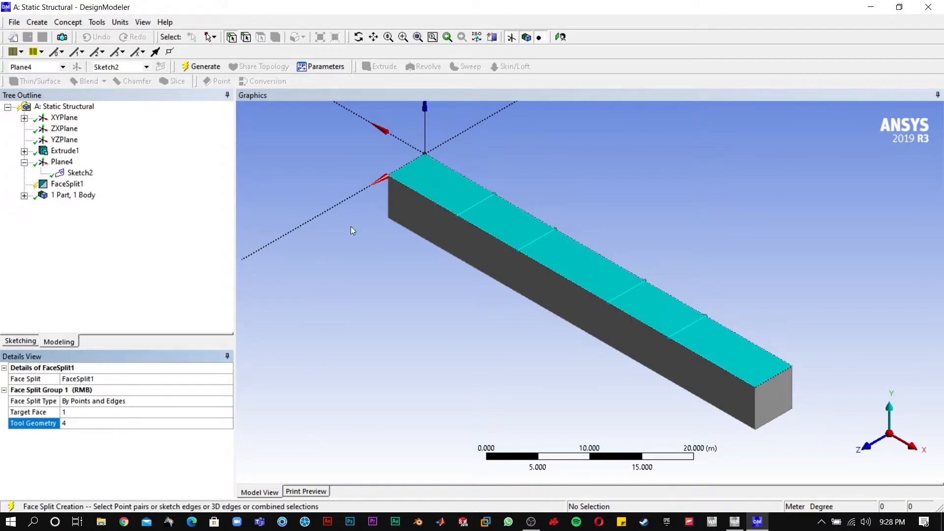
click(202, 67)
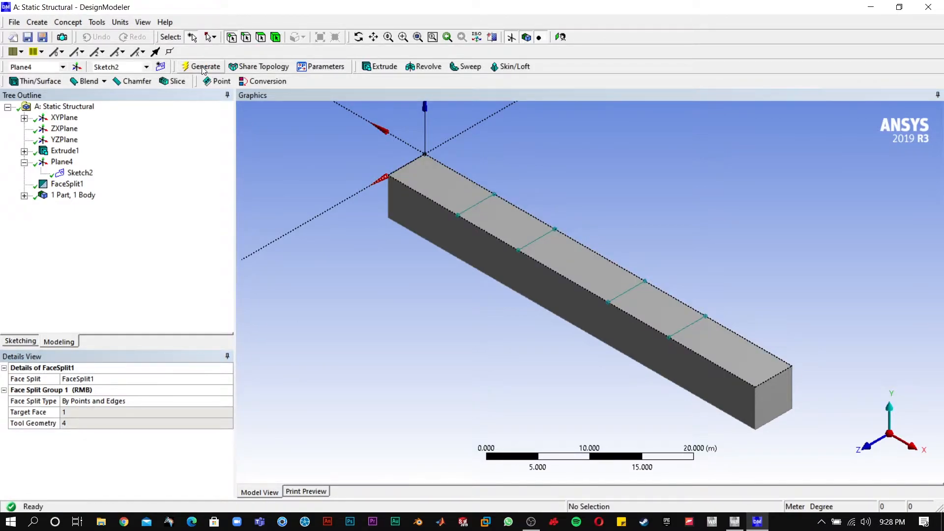
Step: Select each segment of the beam's upper face in turn to check the face split
click(262, 38)
click(438, 192)
click(509, 221)
click(589, 266)
click(673, 315)
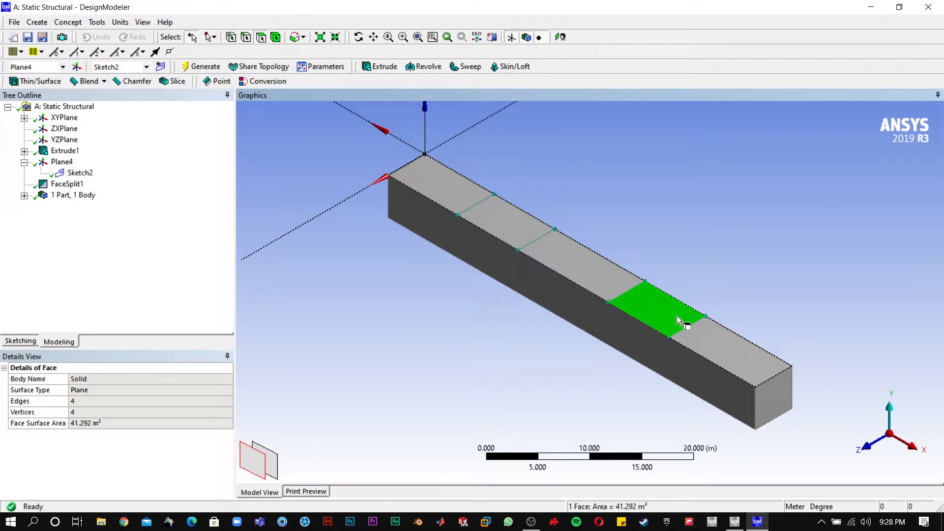
click(728, 363)
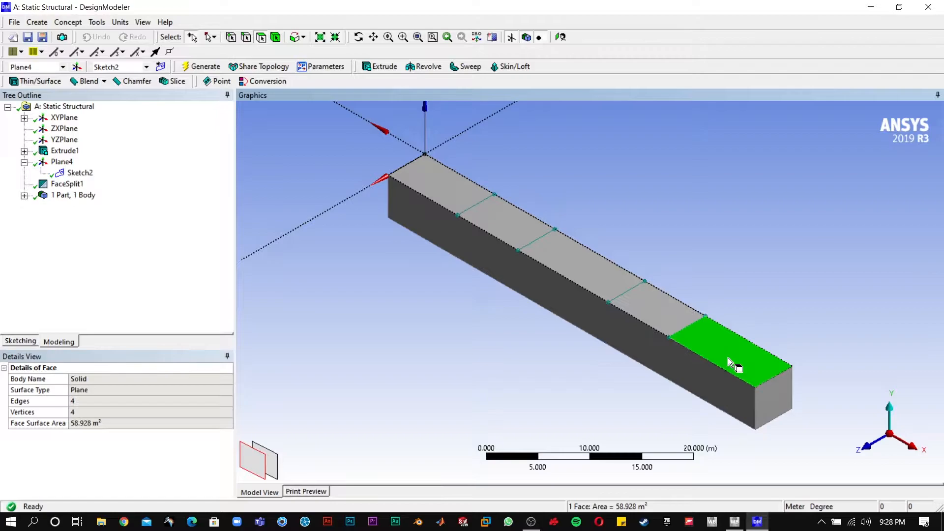
click(491, 376)
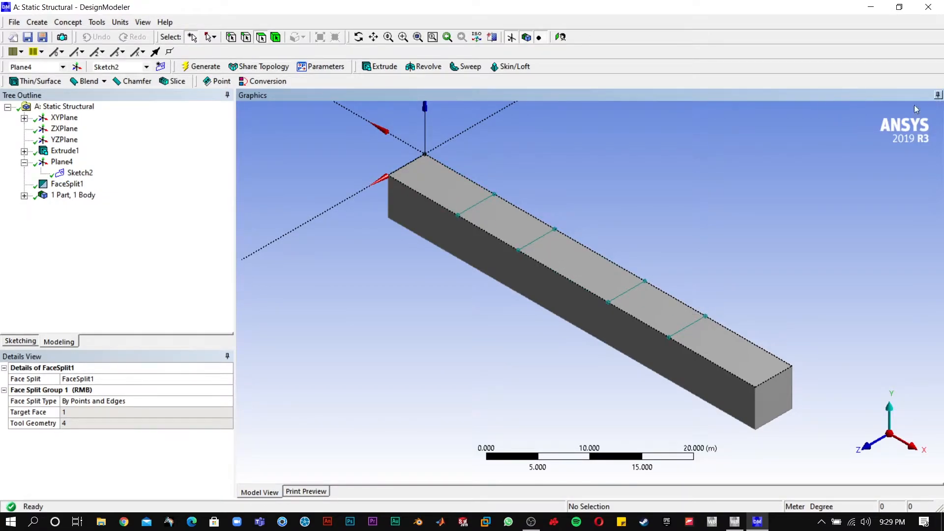
Step: Close DesignModeler and open the Static Structural system's Model in Mechanical
click(928, 5)
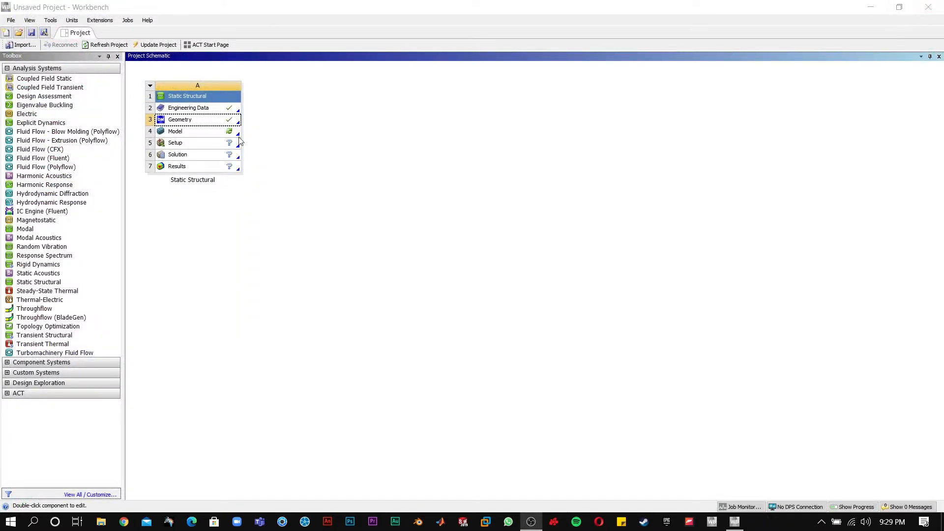
double_click(195, 136)
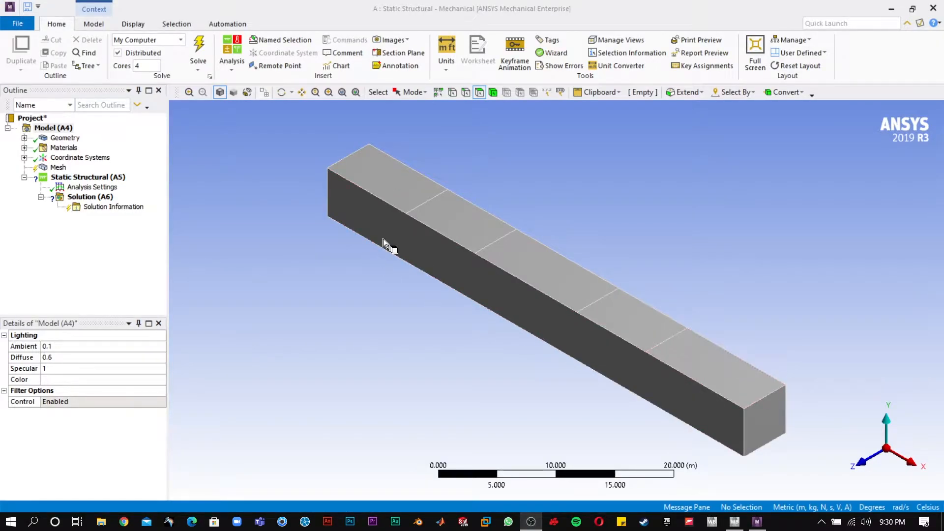
Step: Set the mesh element size to 0.25 m and update the mesh of the beam
click(59, 169)
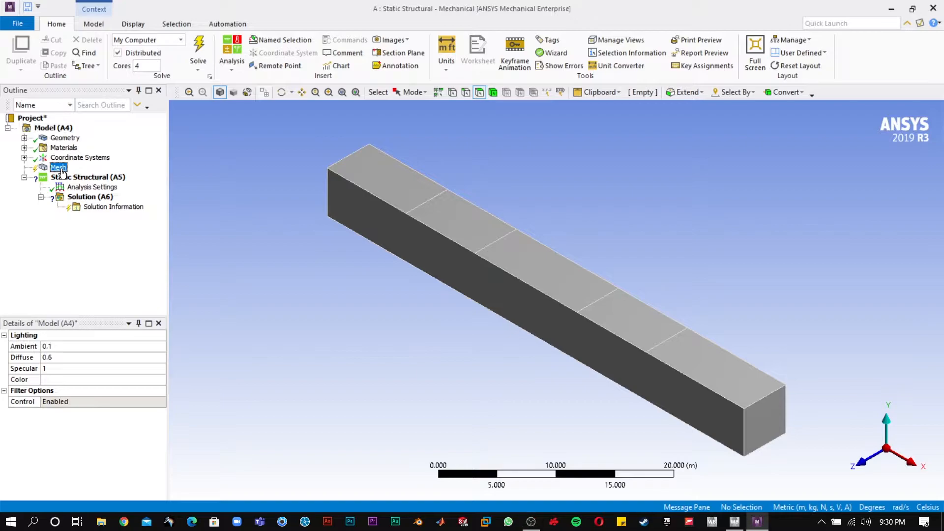
click(85, 391)
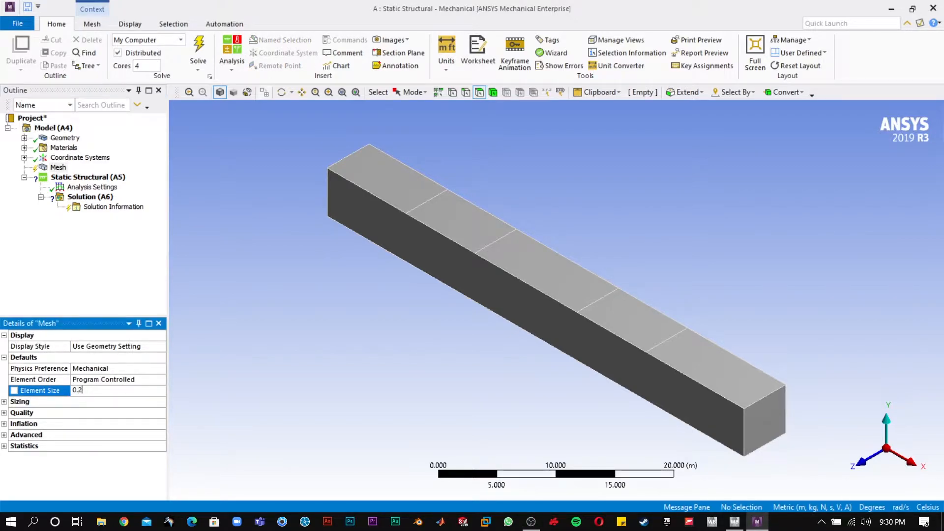
key(Return)
right_click(57, 167)
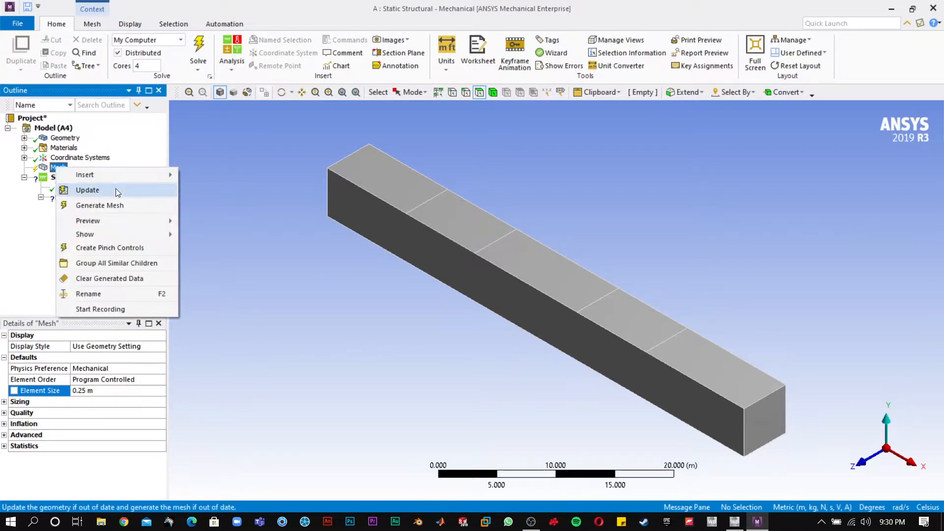
click(118, 191)
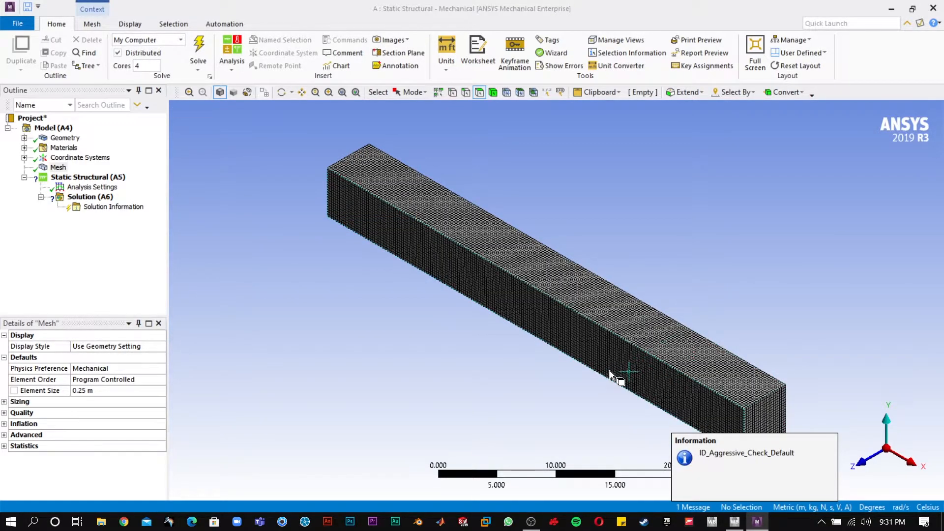
scroll(610, 371, down, 1)
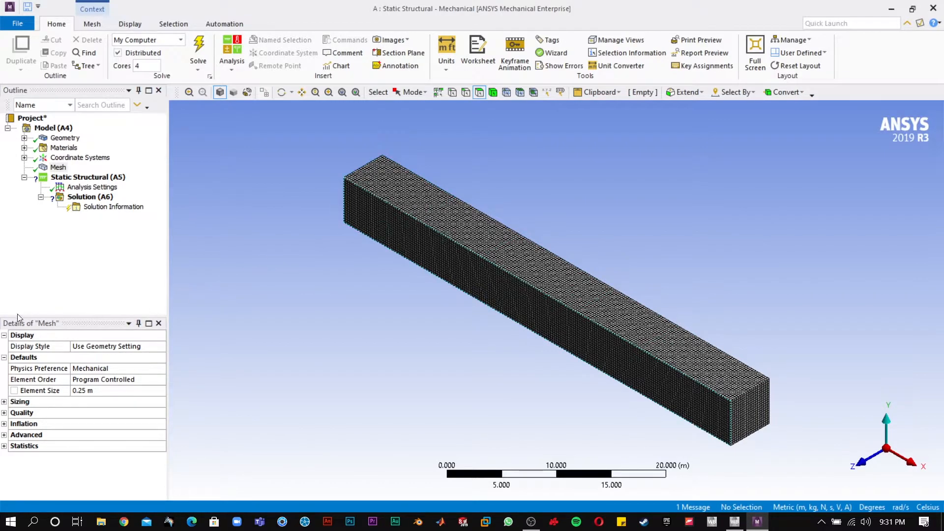
click(60, 168)
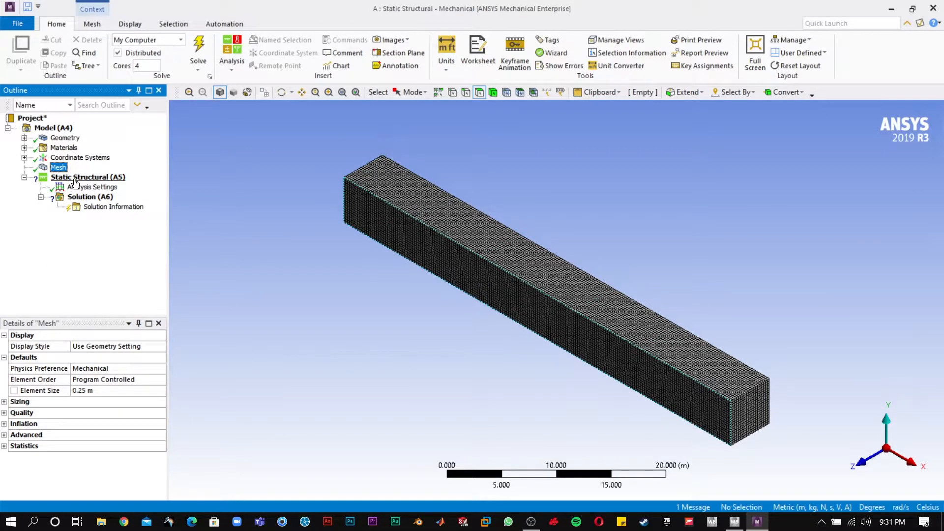
Step: Add a Fixed Support to the static structural analysis on the lower width edges at both ends of the beam
click(74, 179)
right_click(74, 180)
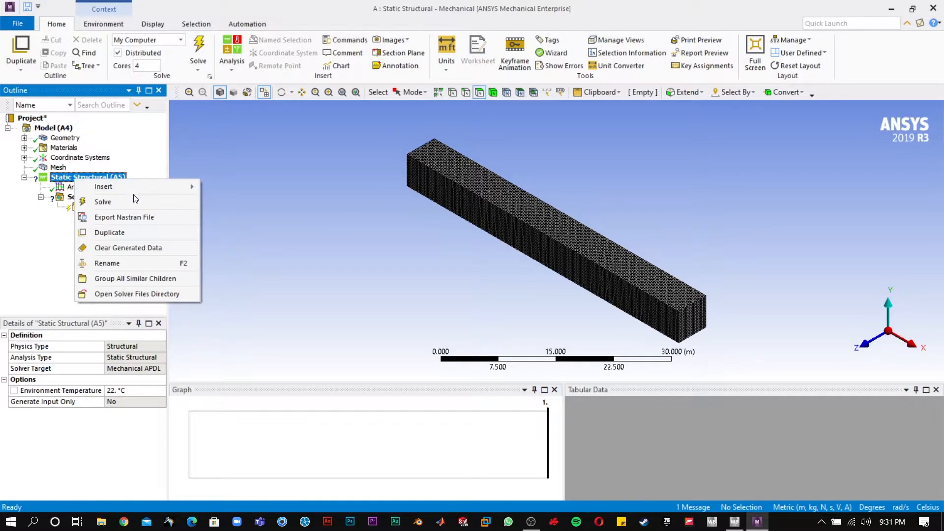
mouse_move(139, 190)
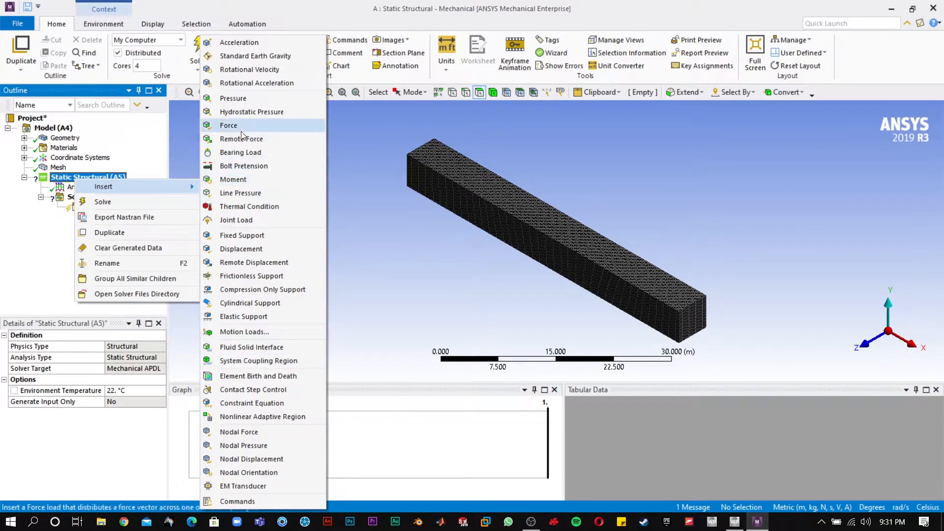
click(239, 236)
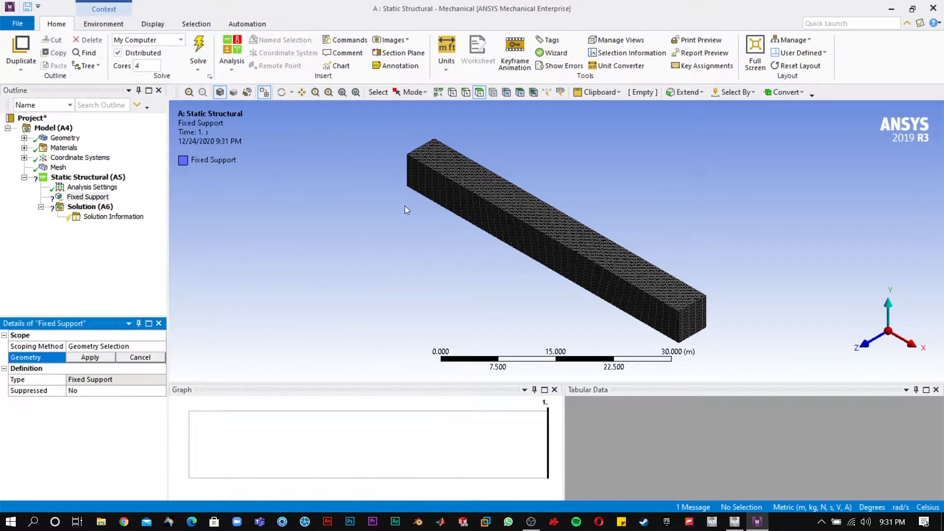
click(465, 93)
click(695, 335)
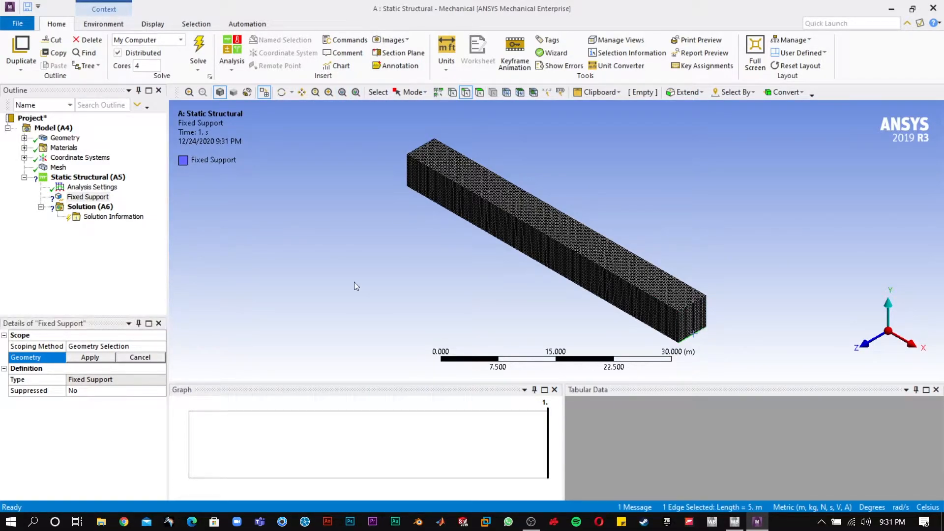
click(406, 186)
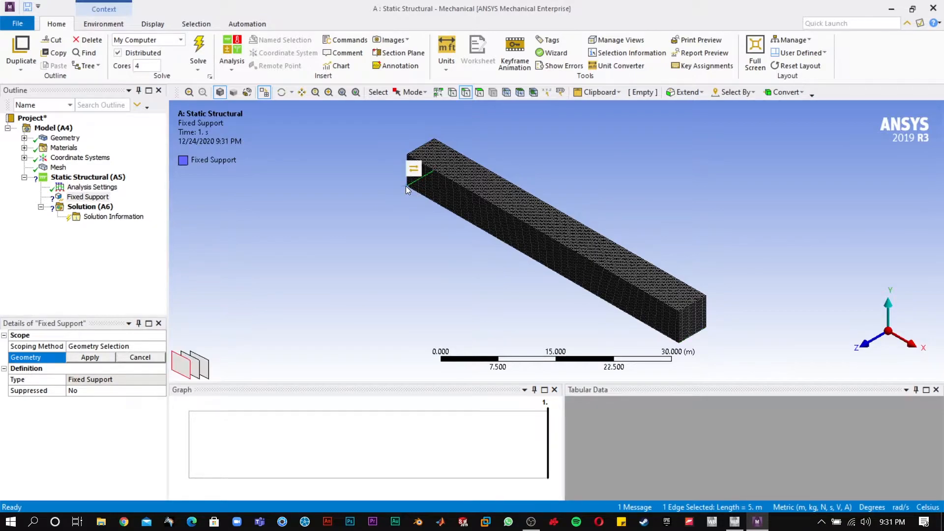
ctrl+click(692, 336)
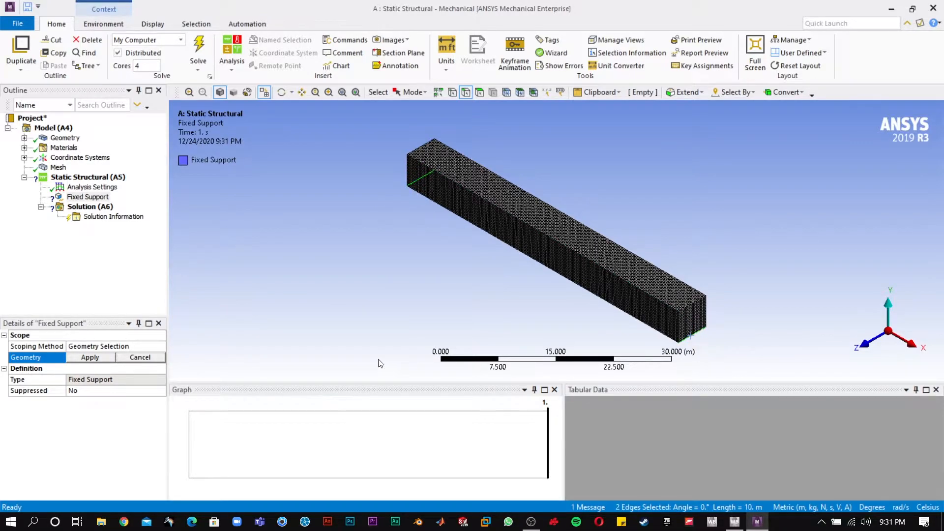
click(105, 359)
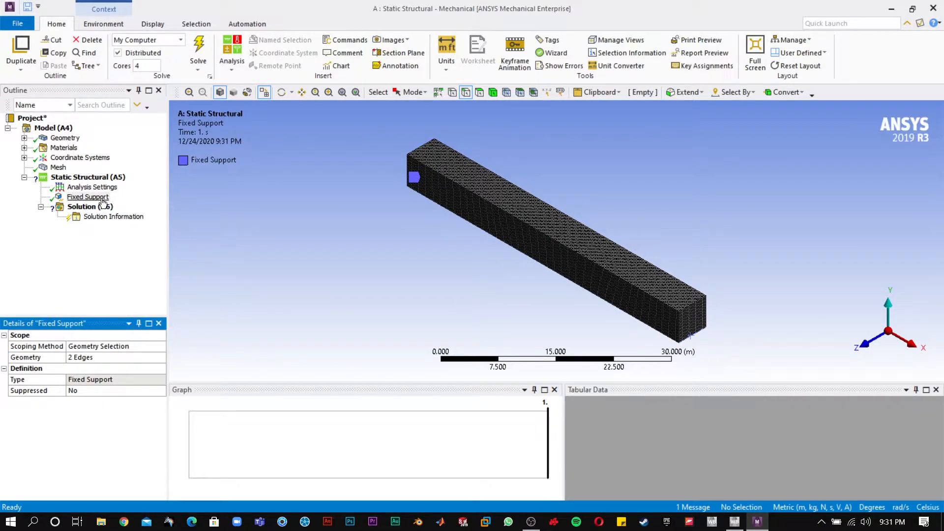
Step: Add a Force load to the static structural analysis, scoped to all five faces of the beam's upper side
click(92, 179)
right_click(93, 179)
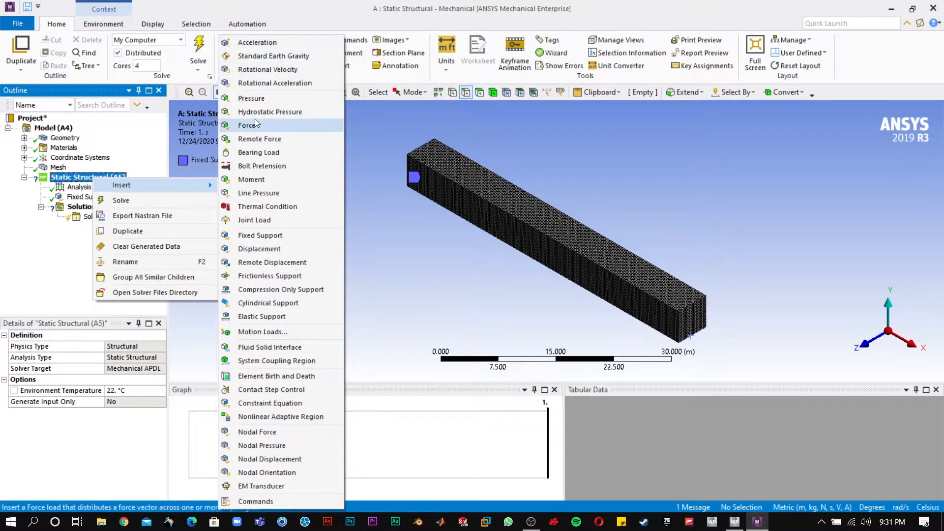
click(249, 130)
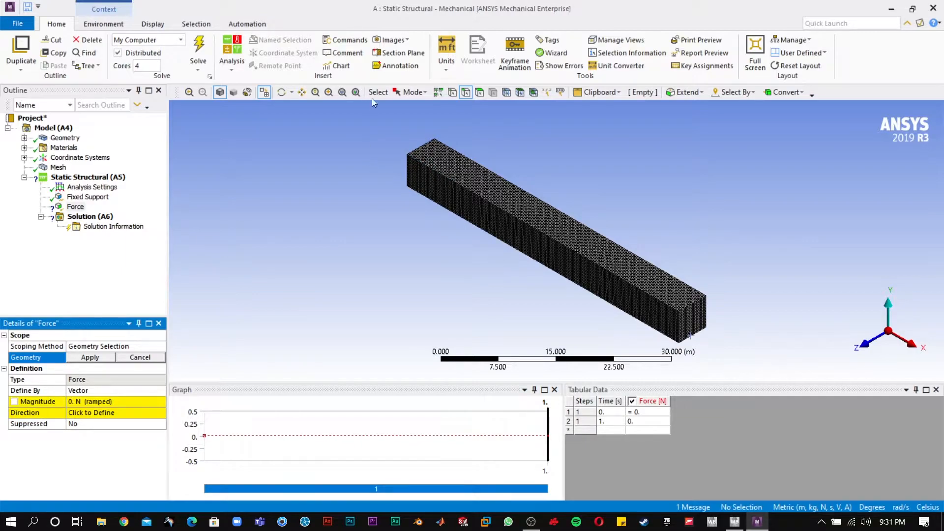
click(480, 93)
click(448, 158)
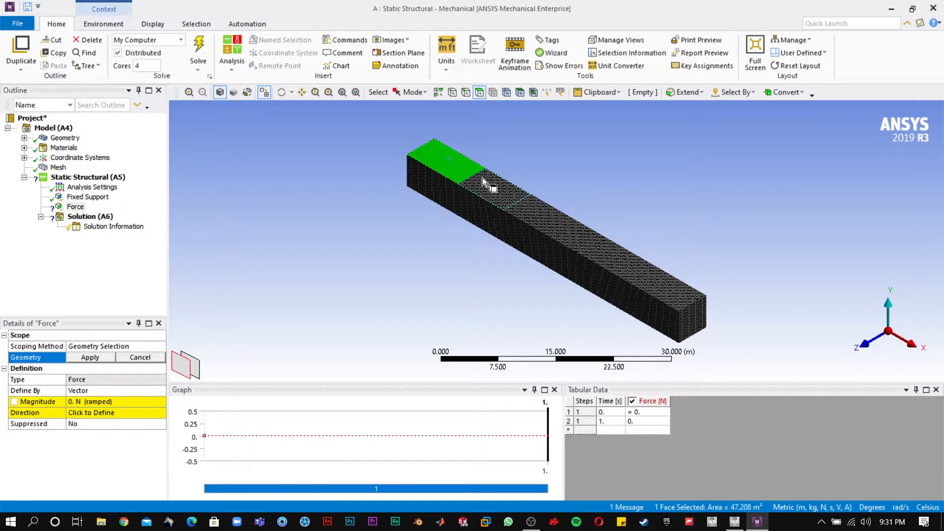
ctrl+click(484, 178)
ctrl+click(566, 228)
ctrl+click(609, 252)
ctrl+click(654, 287)
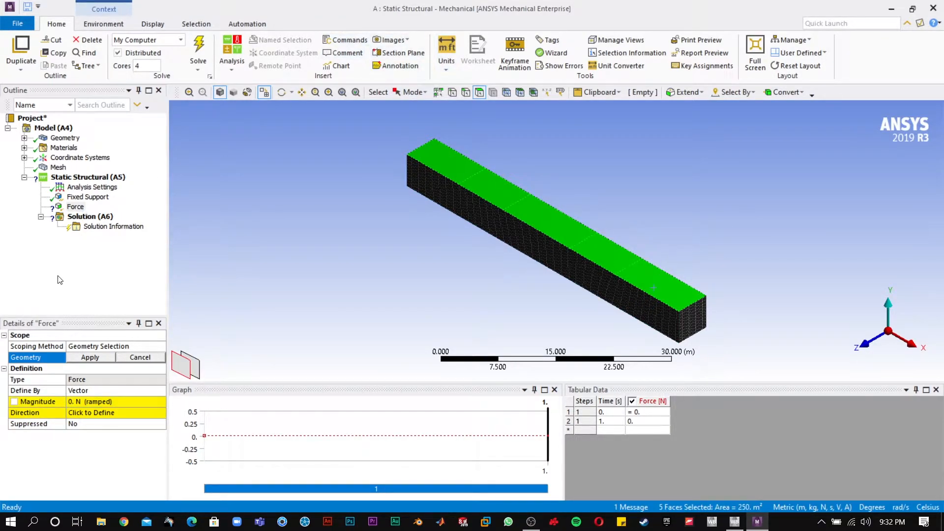
click(94, 363)
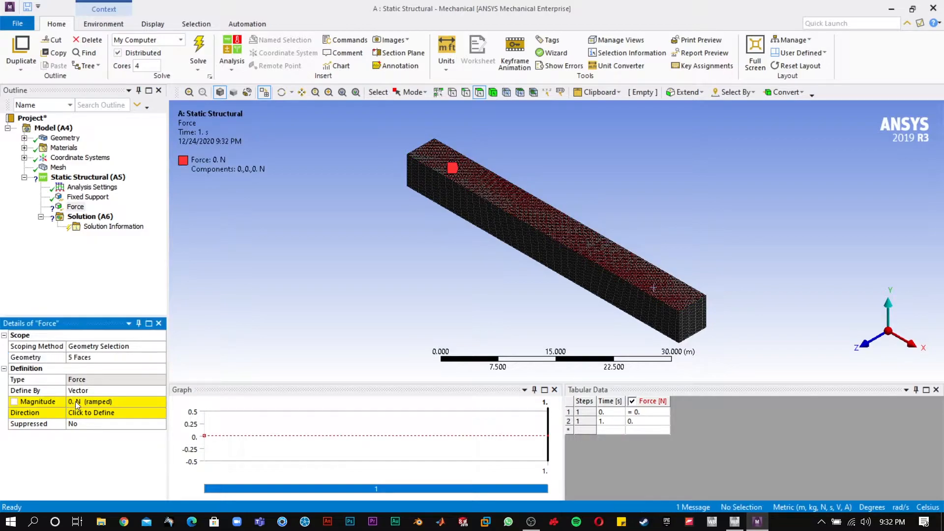
Step: Set the force magnitude to 1500 N and point it vertically downward, normal to the beam's upper face
click(77, 401)
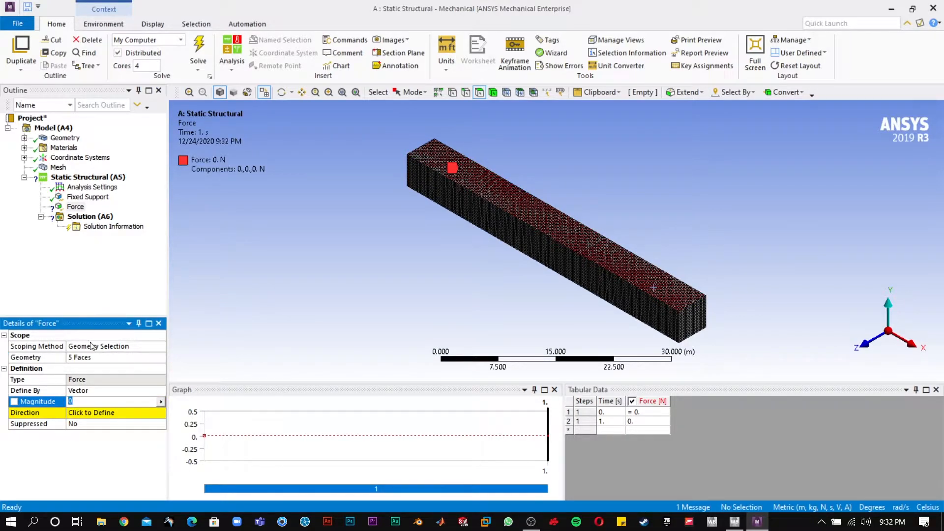
click(82, 415)
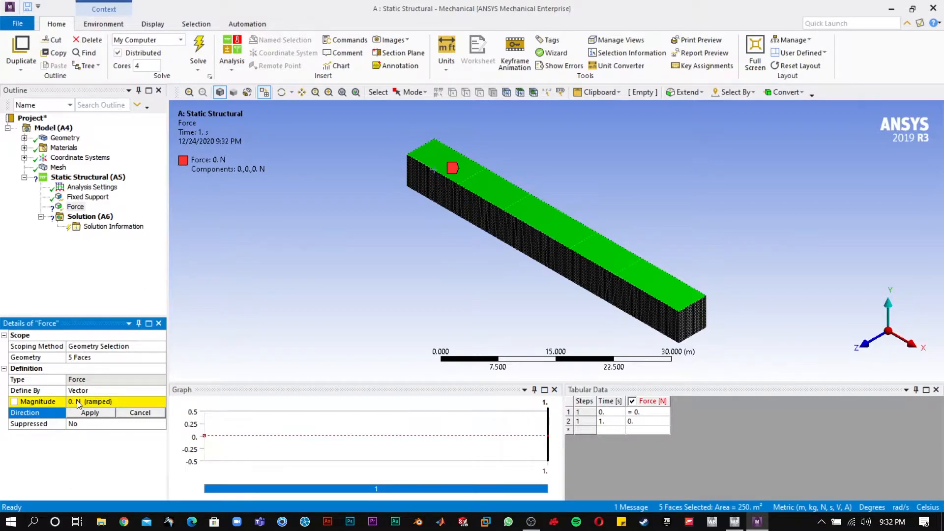
click(100, 403)
text(150)
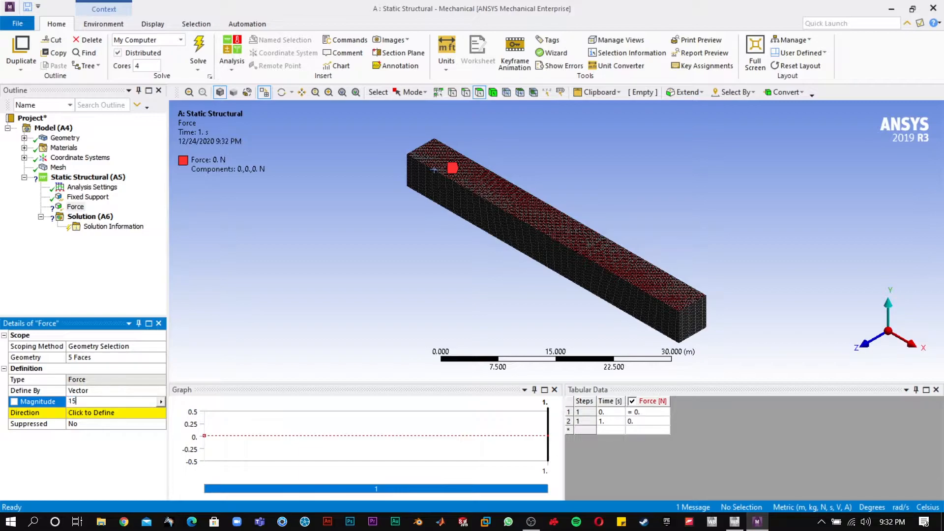
click(89, 415)
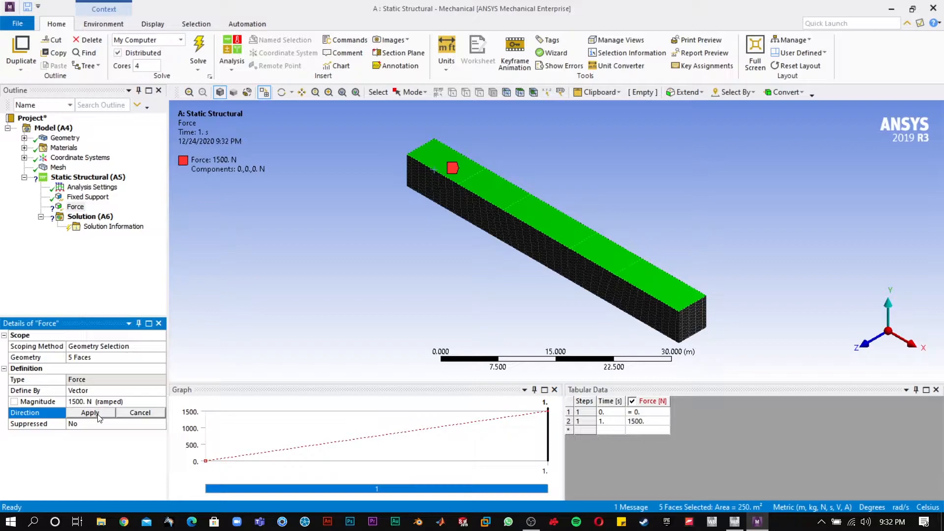
click(98, 415)
click(96, 414)
click(518, 194)
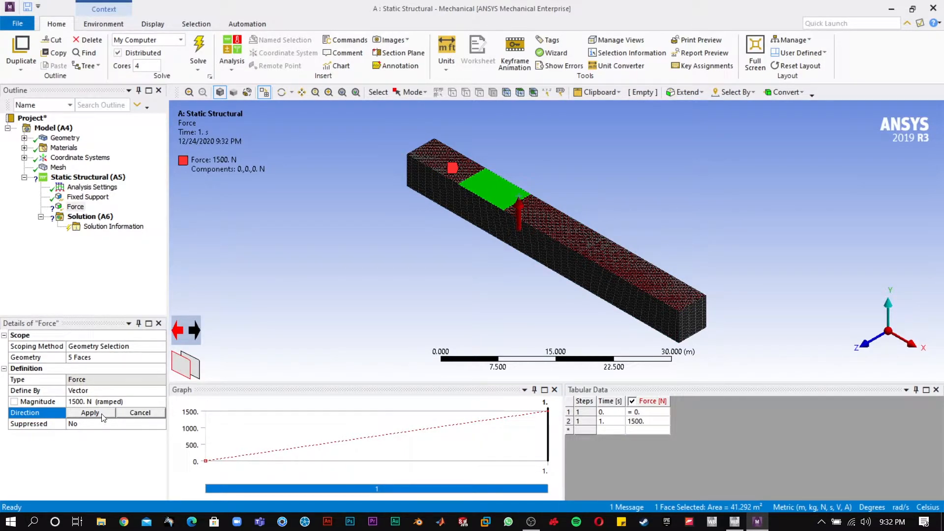
click(190, 330)
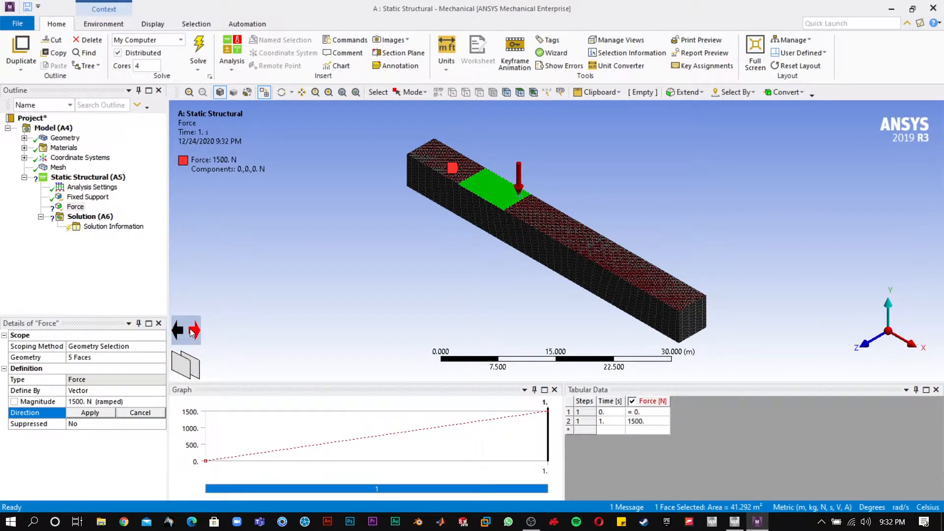
click(92, 413)
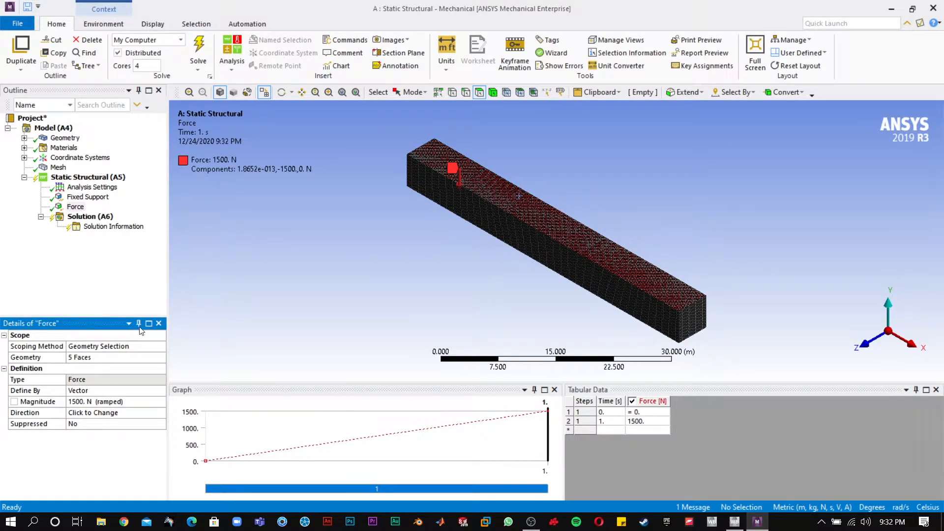
Step: Set the number of steps to 5 in the Analysis Settings
click(79, 217)
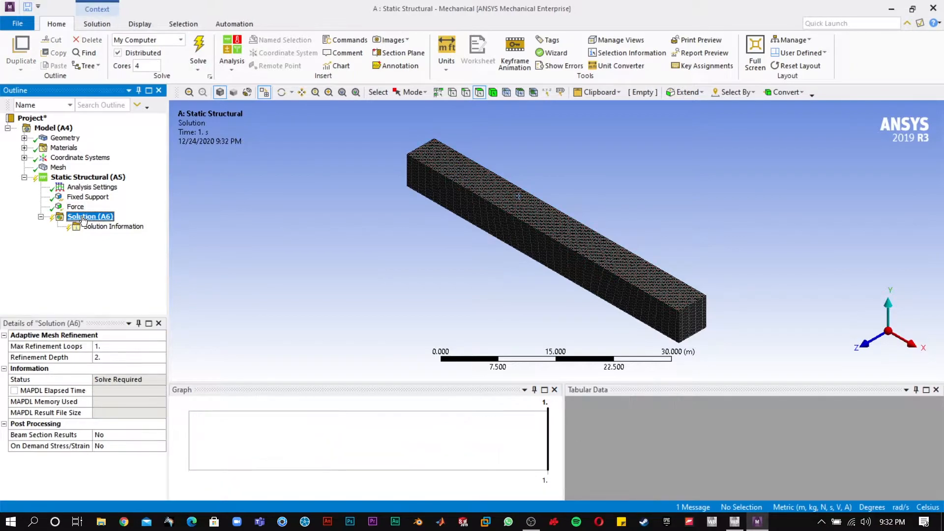
click(83, 177)
click(91, 187)
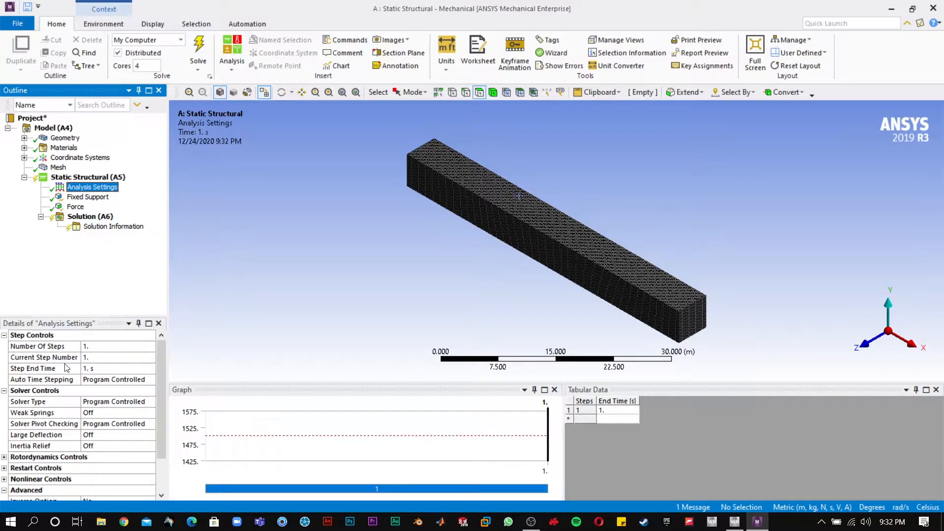
click(87, 347)
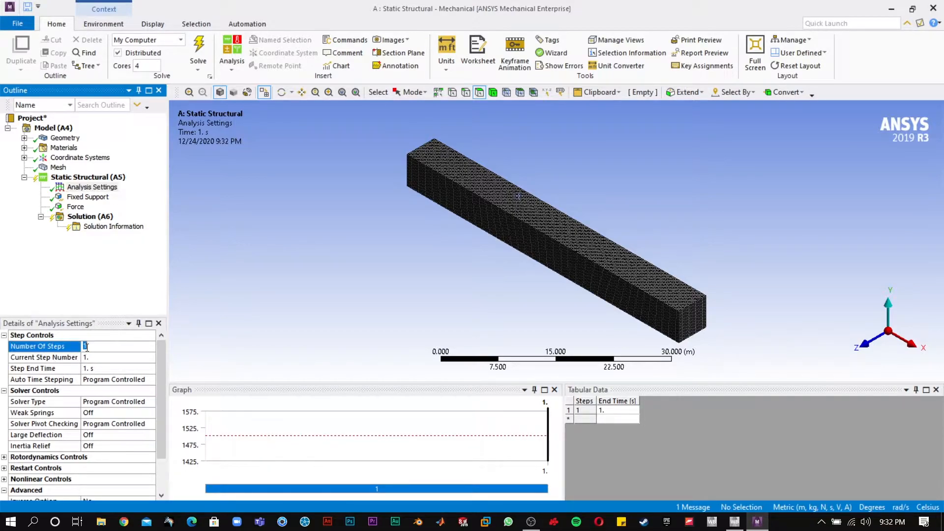
text(5)
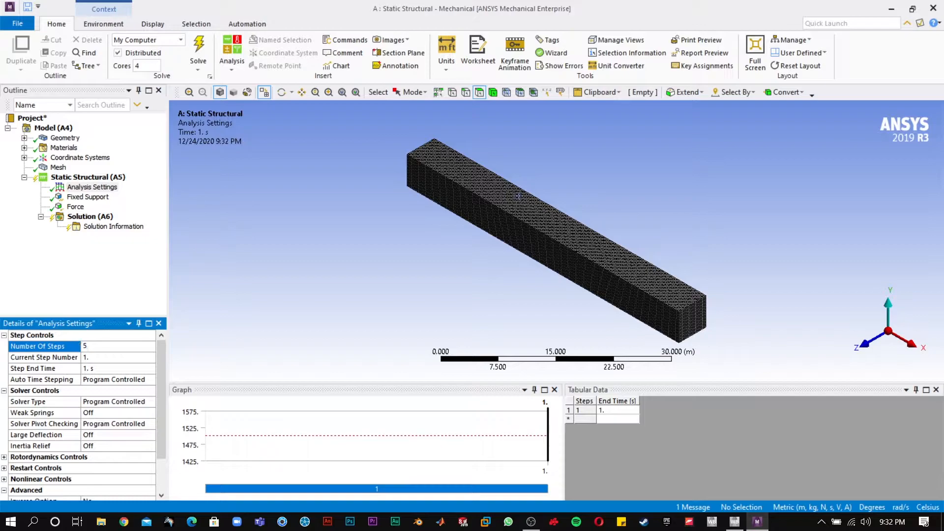
click(107, 356)
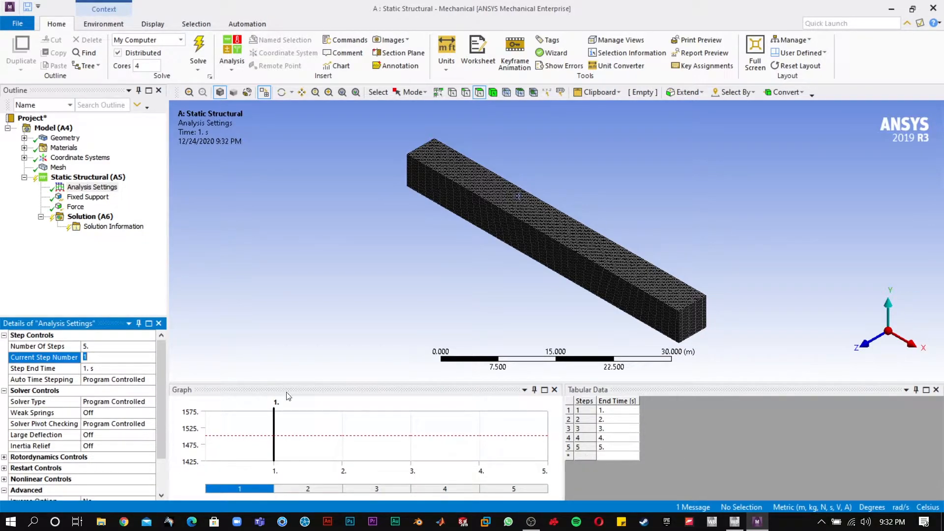
Step: Set the force at times 1 to 5 s to 1000, 1200, 1400, 1600 and 1800 N in the load's tabular data
click(77, 208)
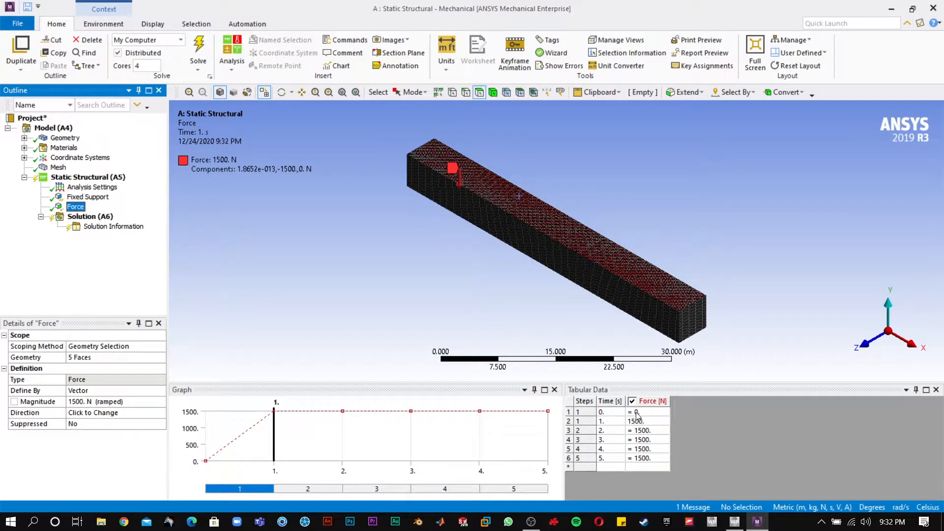
click(637, 414)
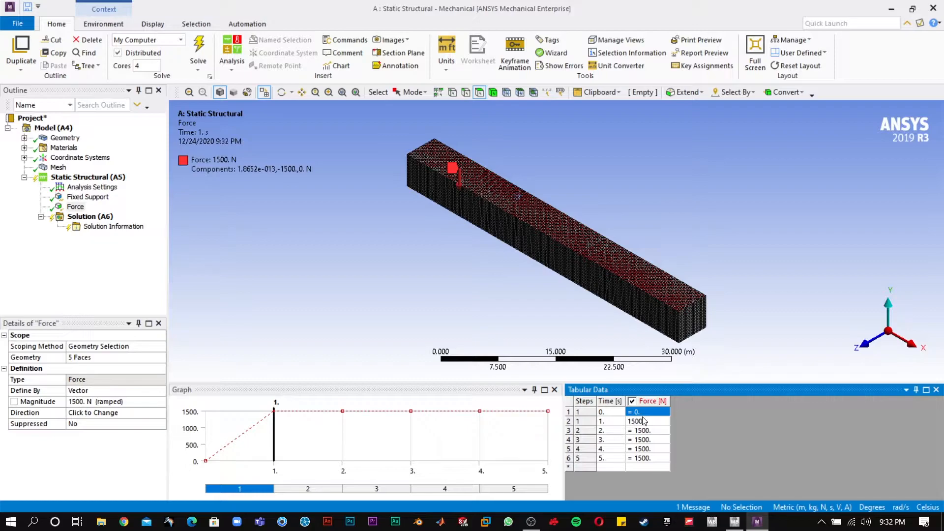
click(643, 422)
text(10)
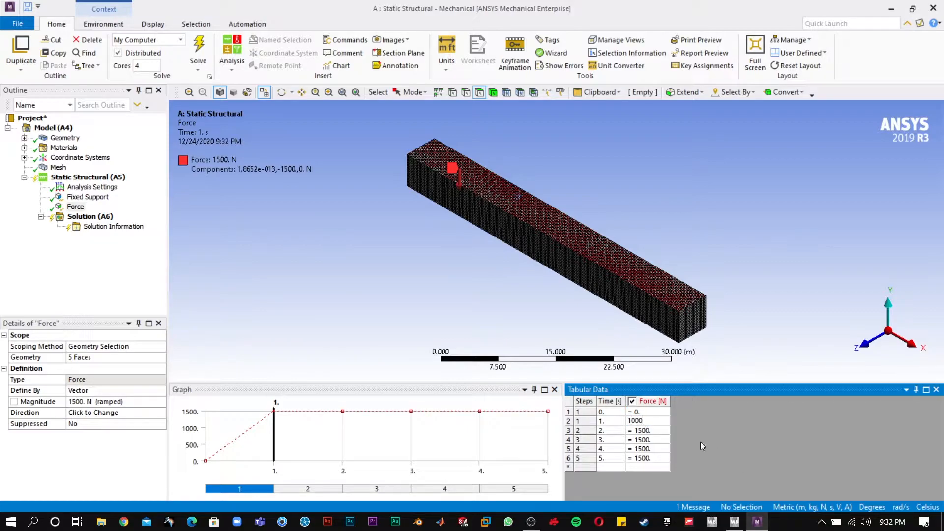
click(656, 430)
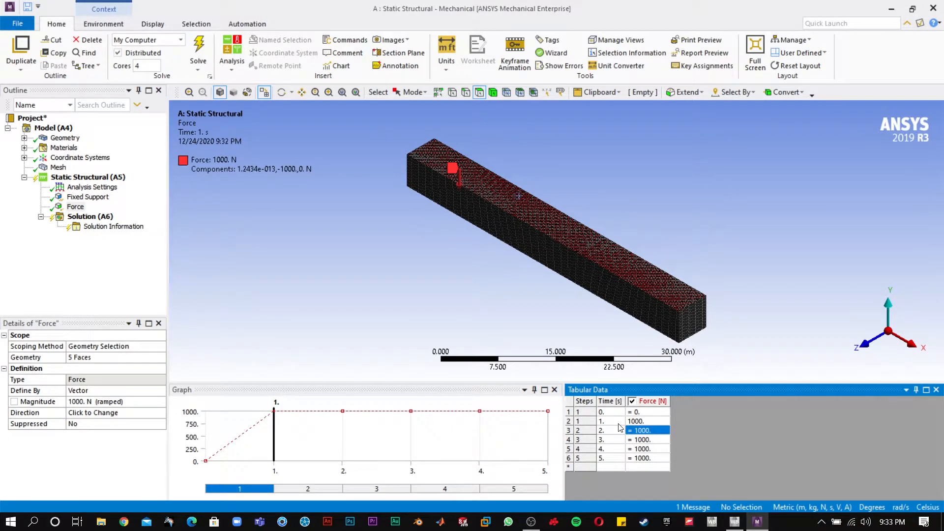
text(1200)
click(628, 439)
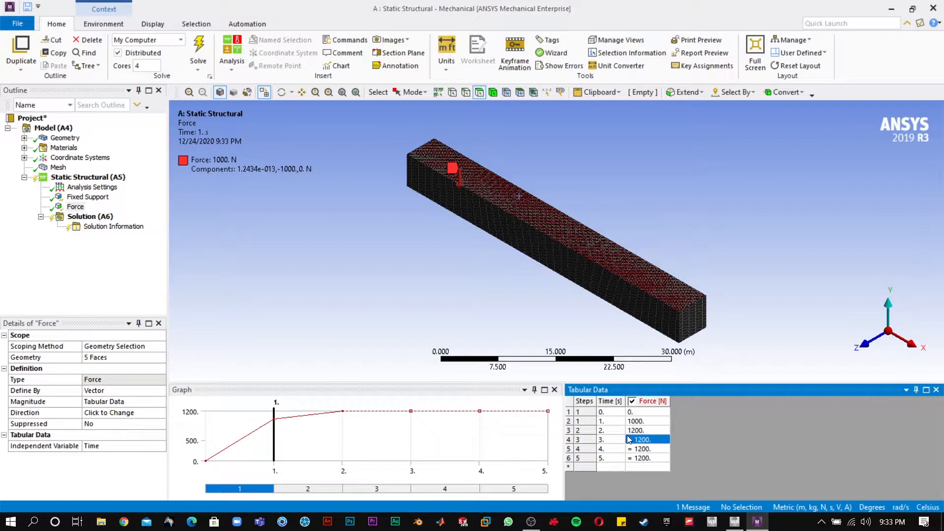
key(BackSpace)
click(652, 447)
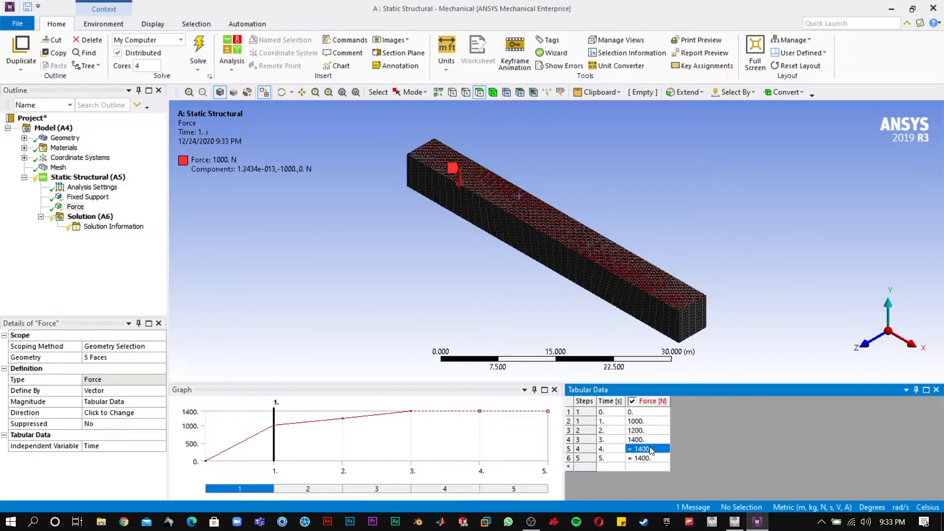
text(1600)
click(635, 460)
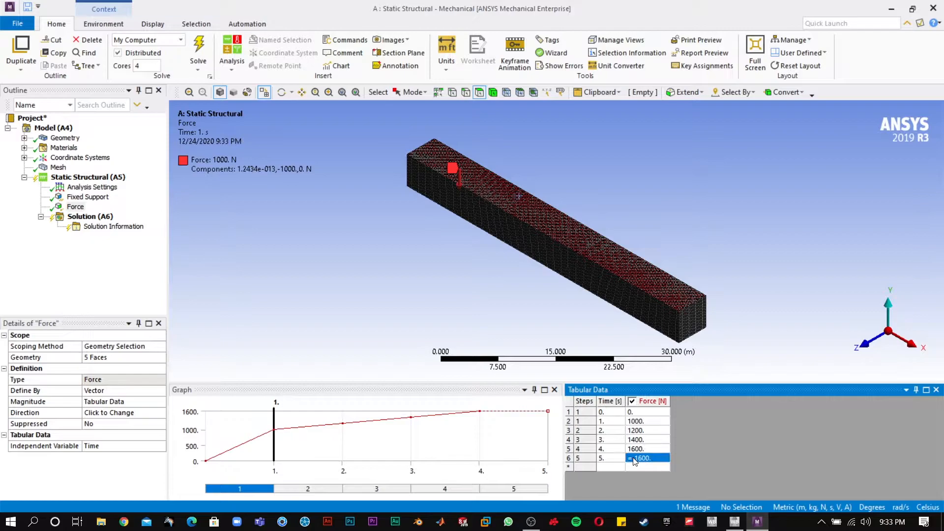
text(1800)
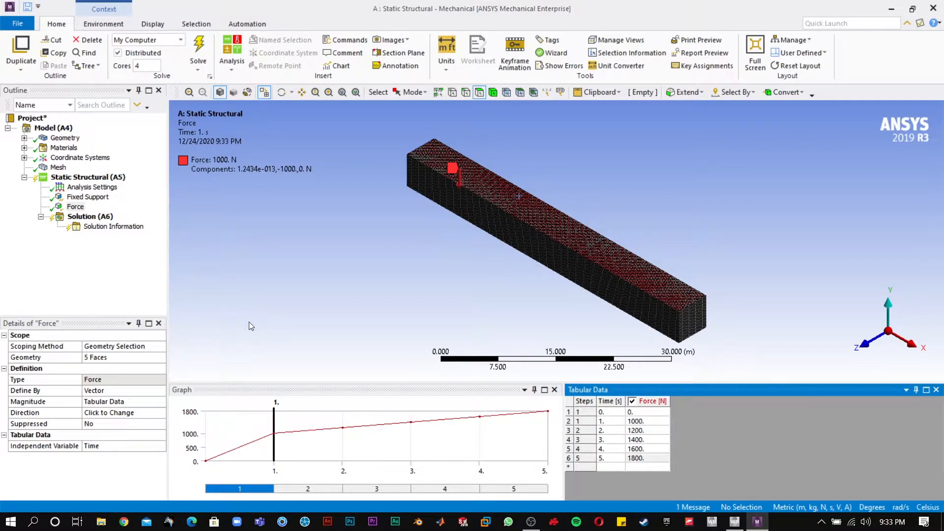
click(234, 317)
click(82, 269)
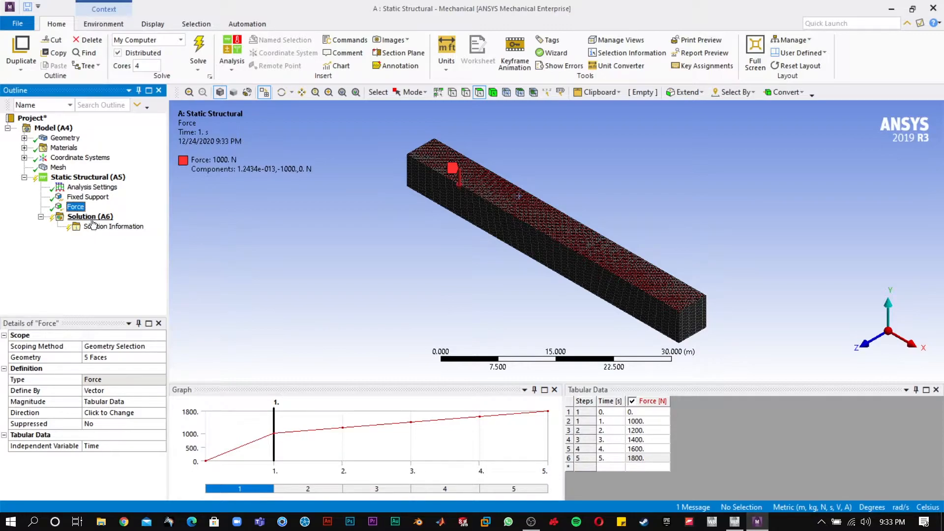
Step: Add a Total Deformation result to the Solution and solve the analysis
click(96, 217)
right_click(96, 217)
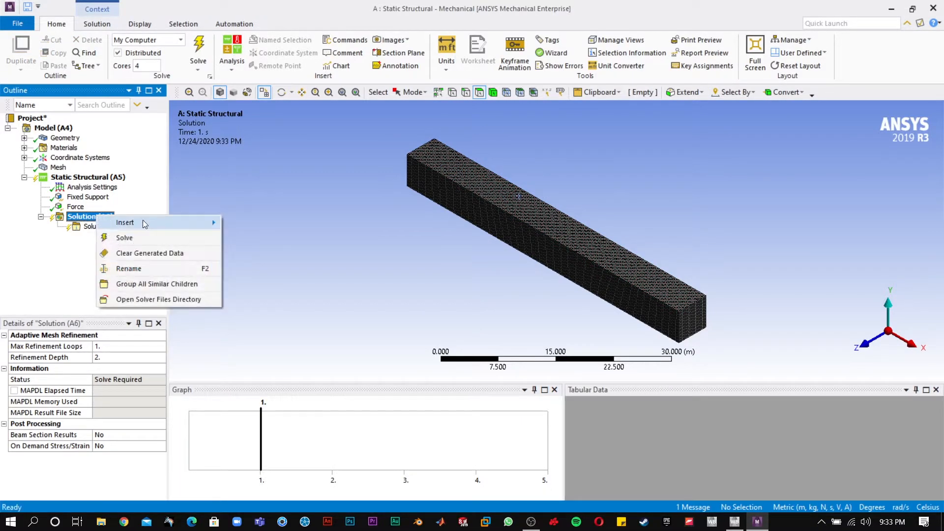
mouse_move(143, 222)
mouse_move(261, 224)
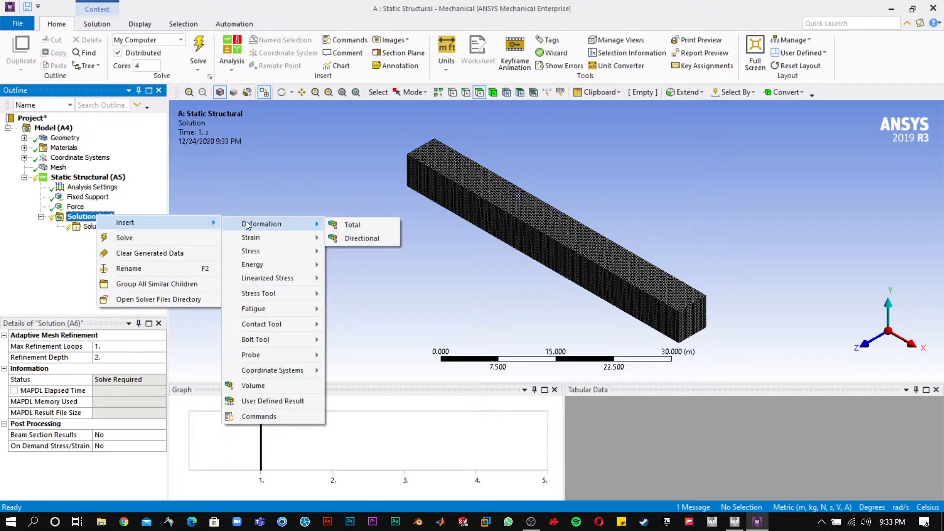
click(347, 224)
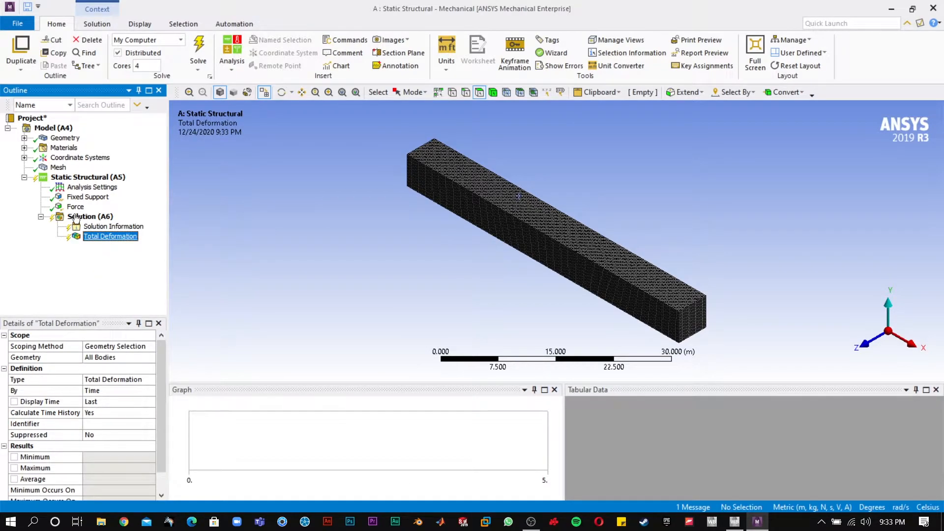
click(199, 47)
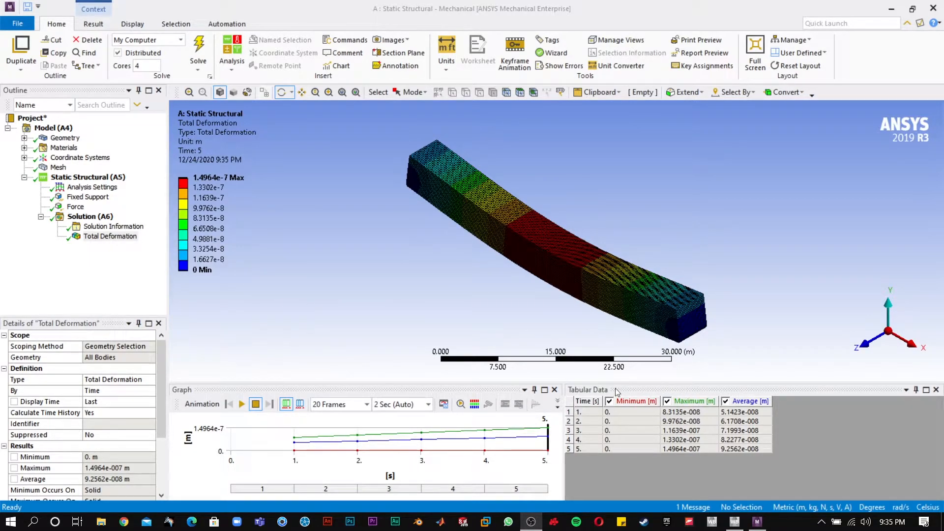
Step: Display the total deformation result with the undeformed model and smooth contours
click(220, 208)
click(98, 24)
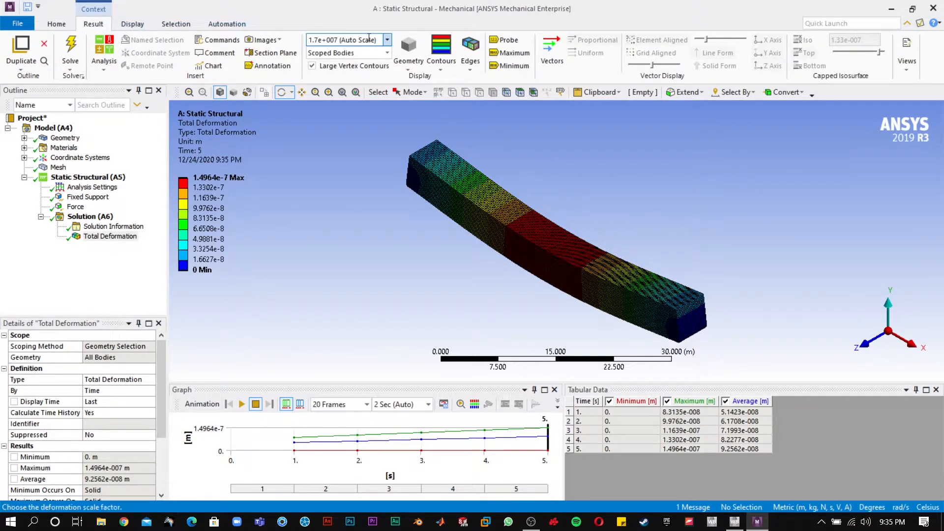
click(475, 60)
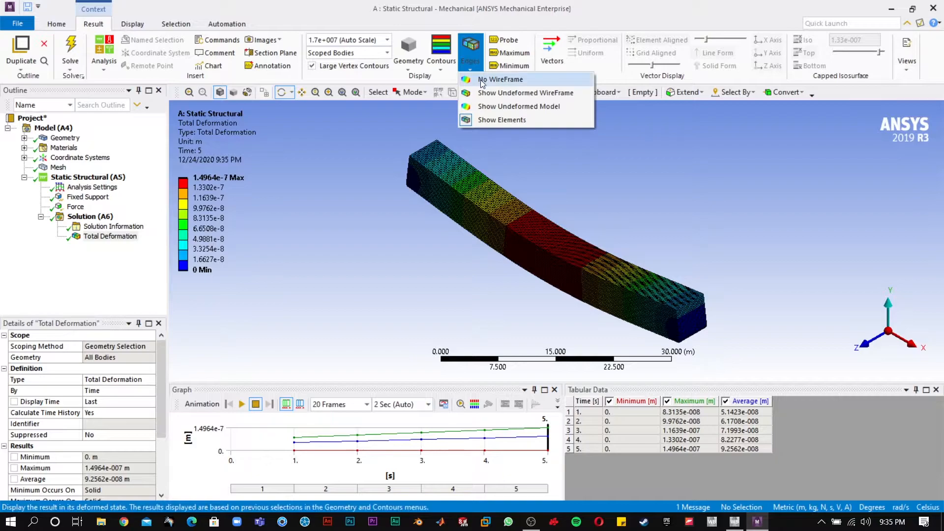
click(482, 107)
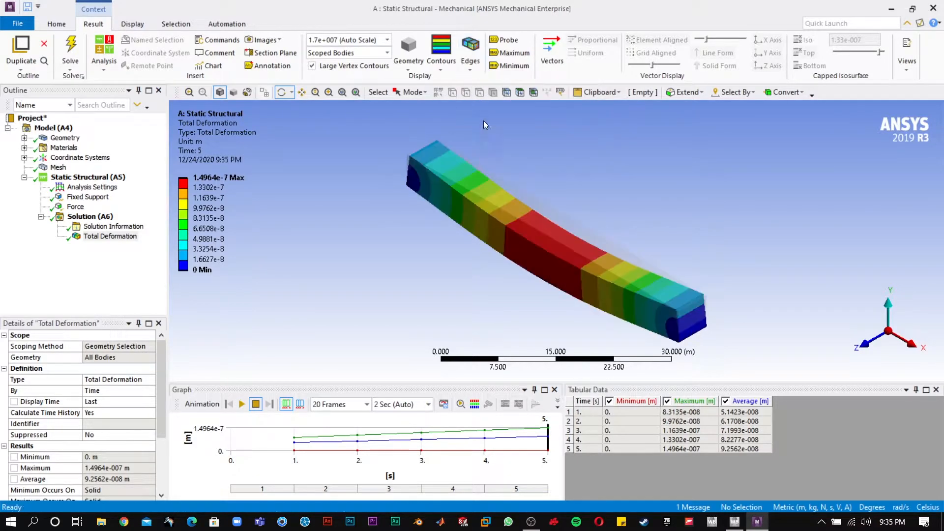
click(447, 63)
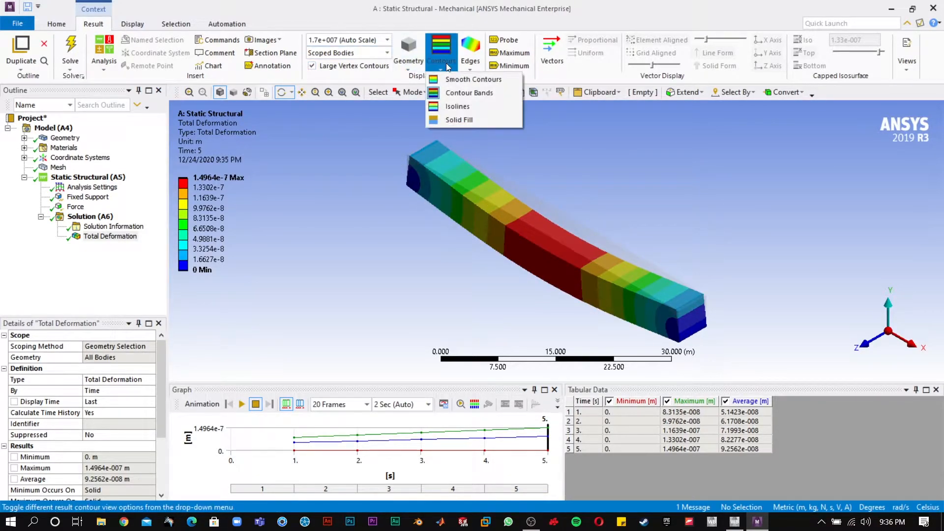
click(475, 80)
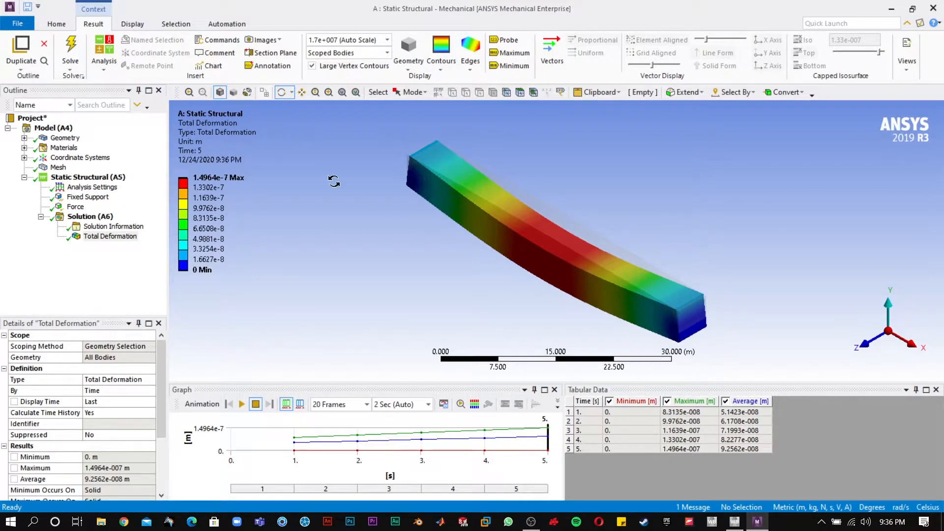
Step: Animate the total deformation result, setting the animation to 100 frames and 4 seconds, and pause it
click(243, 404)
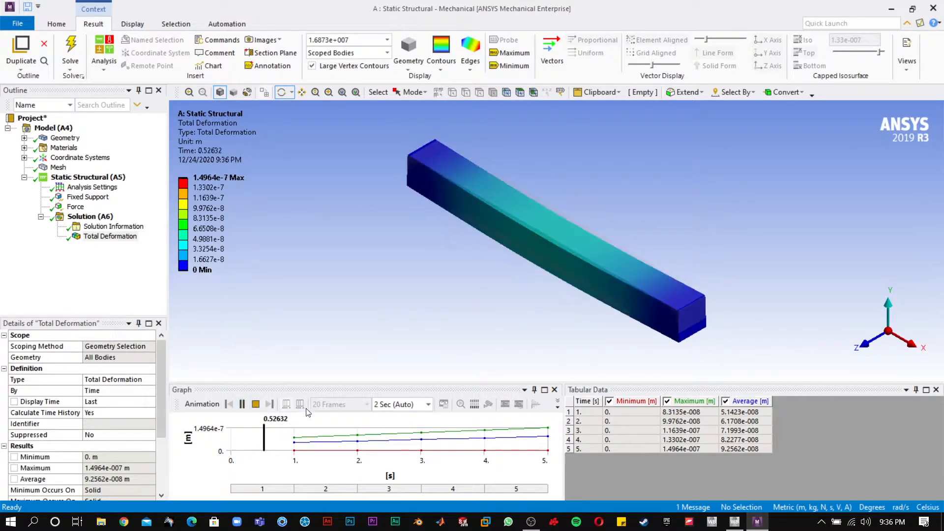
click(243, 404)
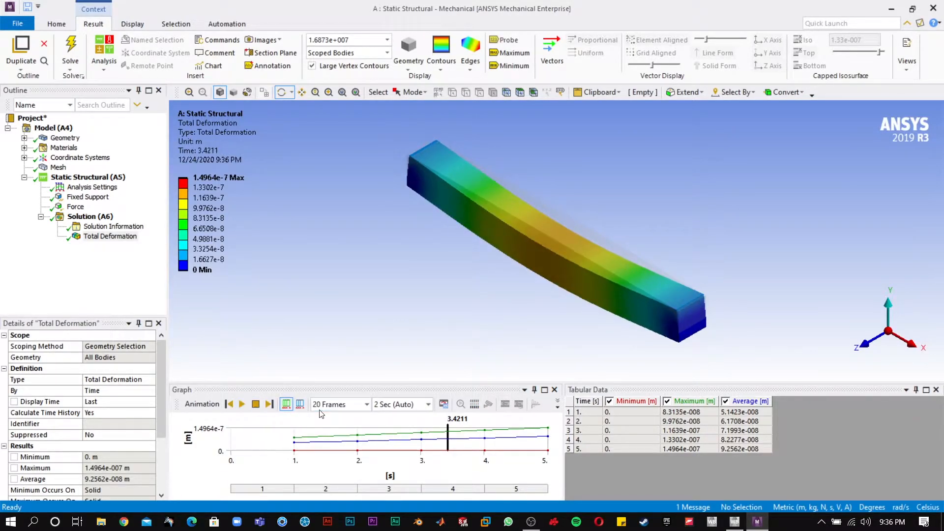
click(367, 404)
click(325, 465)
click(430, 405)
click(382, 454)
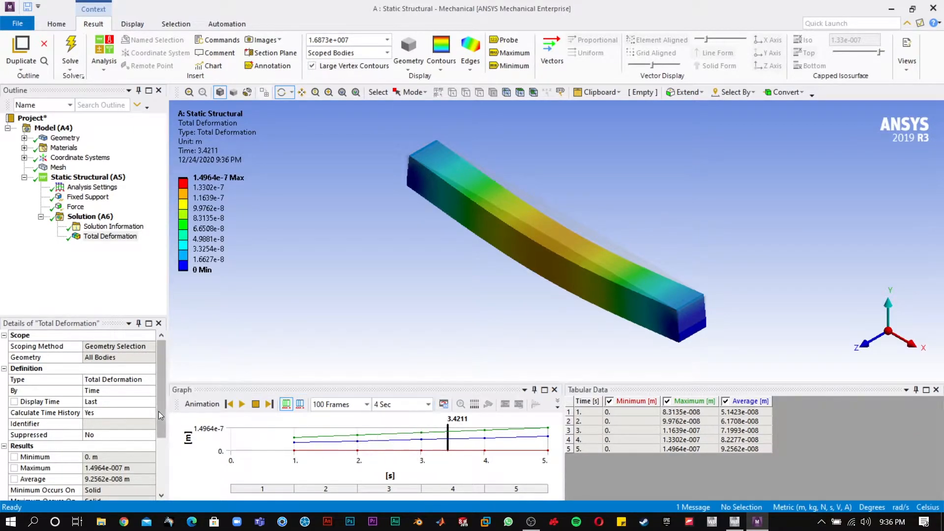
click(244, 408)
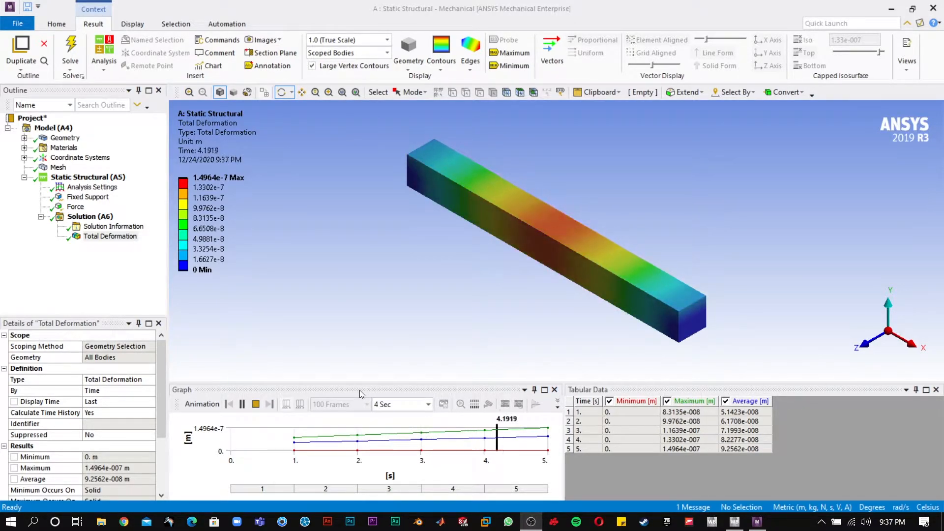
click(242, 404)
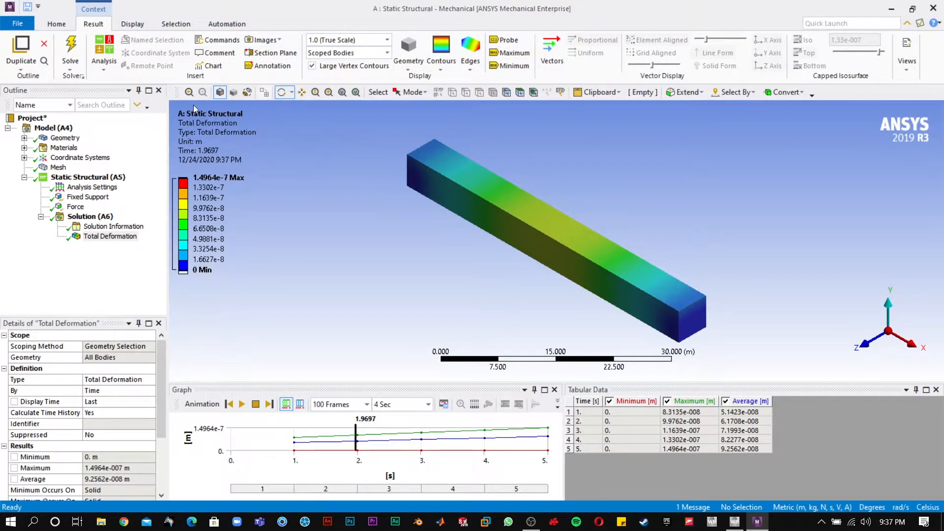
Step: Generate a report preview for the project
click(56, 27)
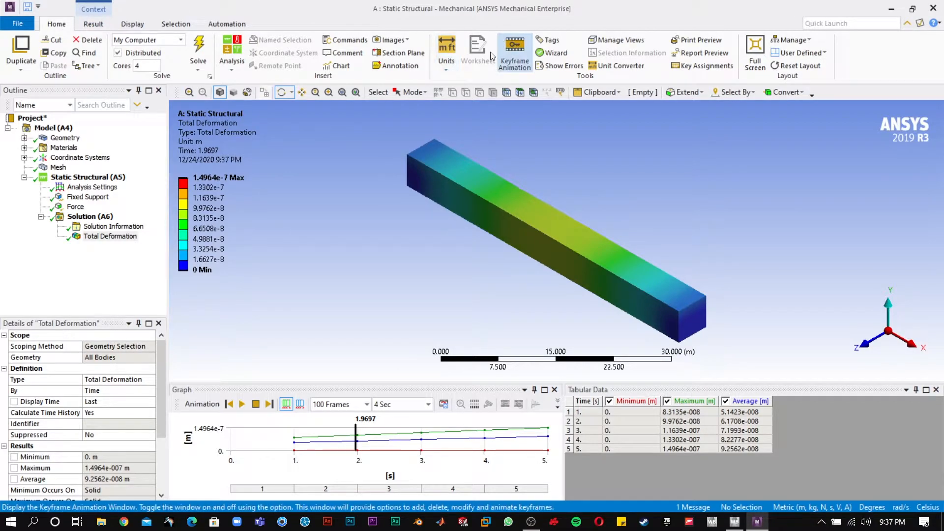
click(447, 54)
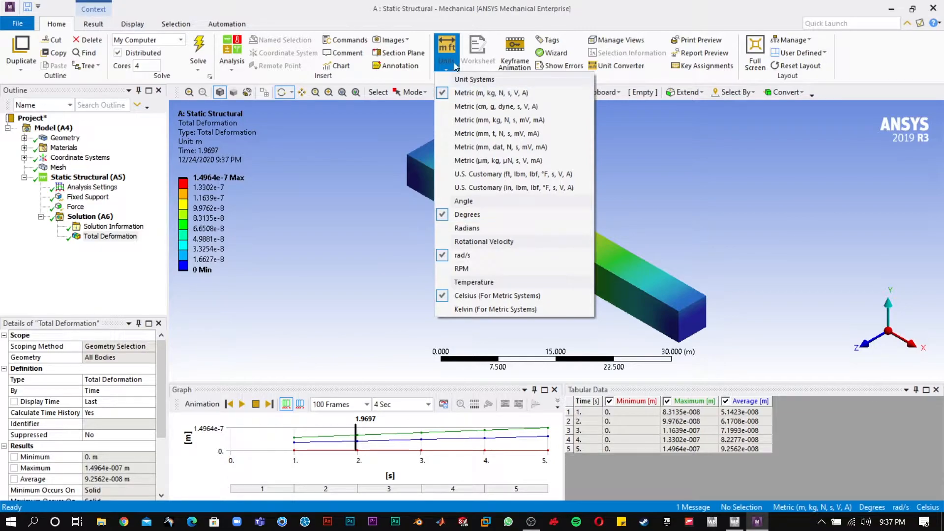
click(455, 66)
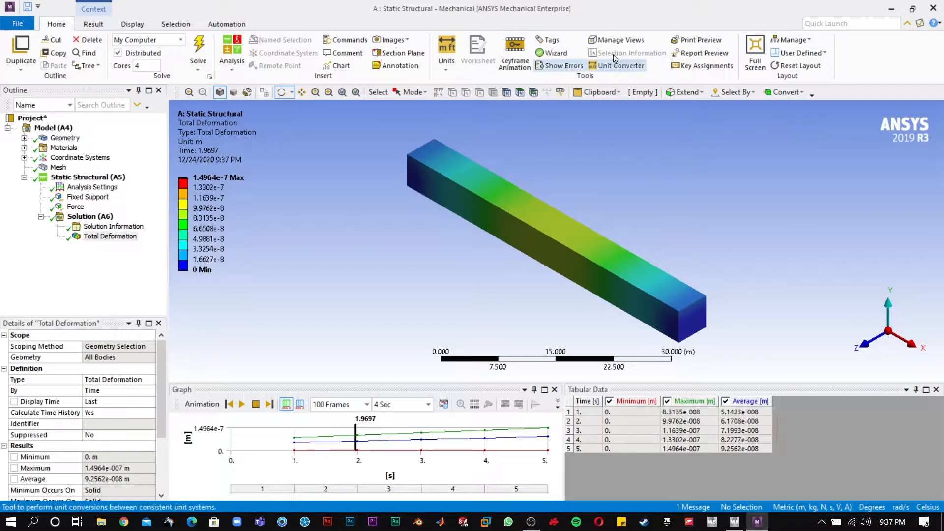
click(695, 53)
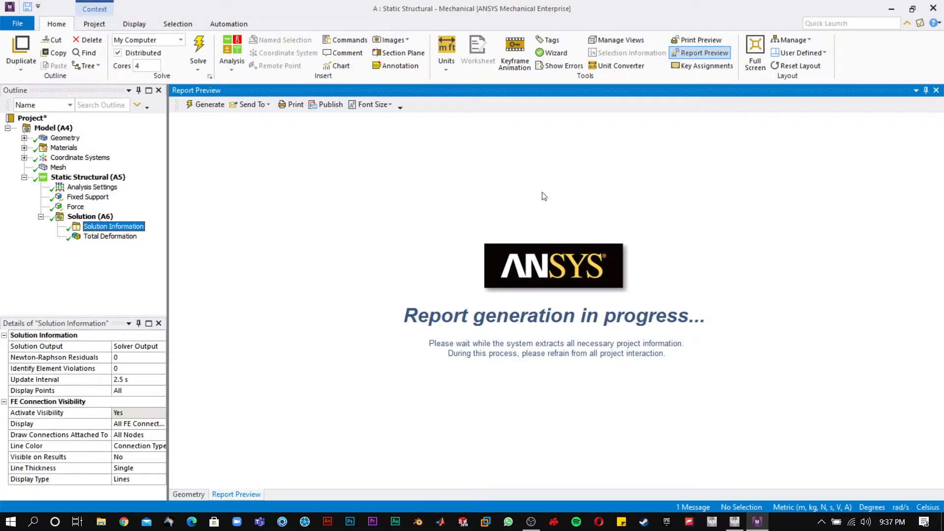
Step: Look through the report from the model image to the geometry, analysis settings, load and material tables, and close the preview
scroll(691, 236, down, 4)
scroll(547, 207, up, 3)
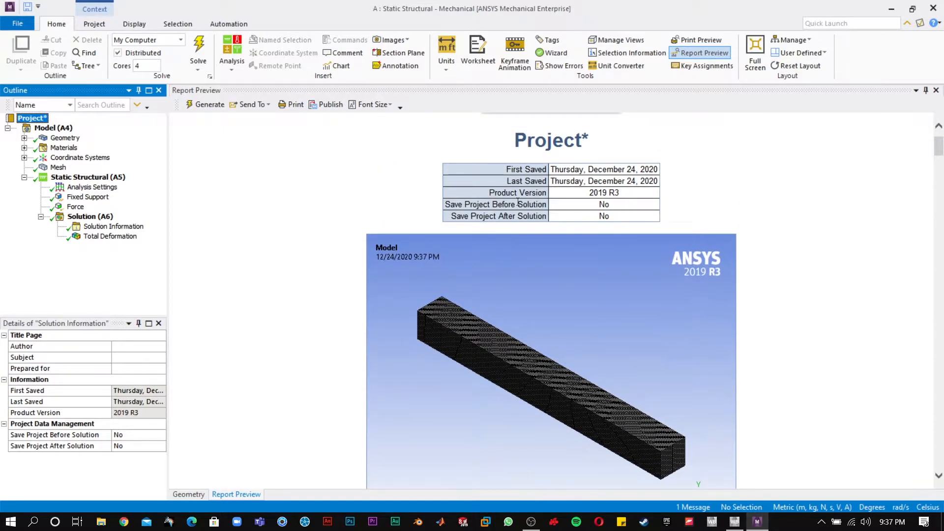
scroll(747, 291, down, 5)
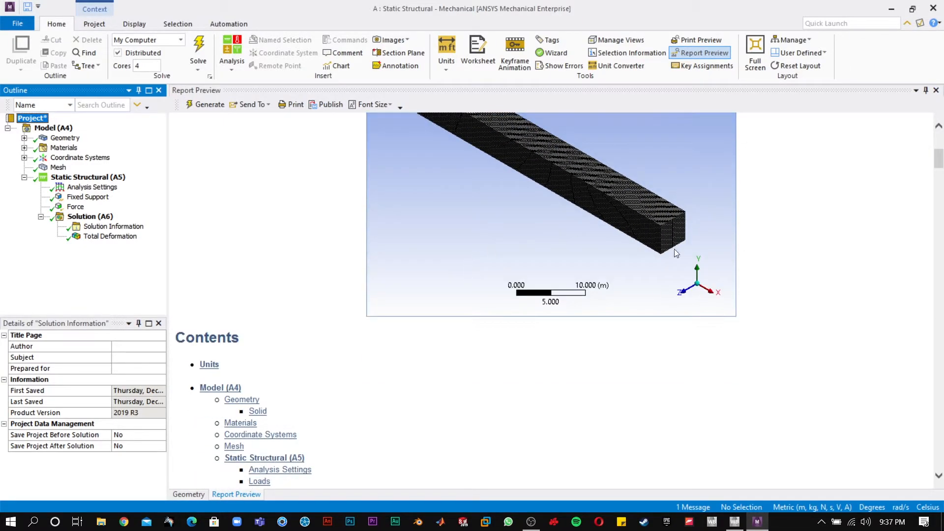
scroll(670, 246, down, 18)
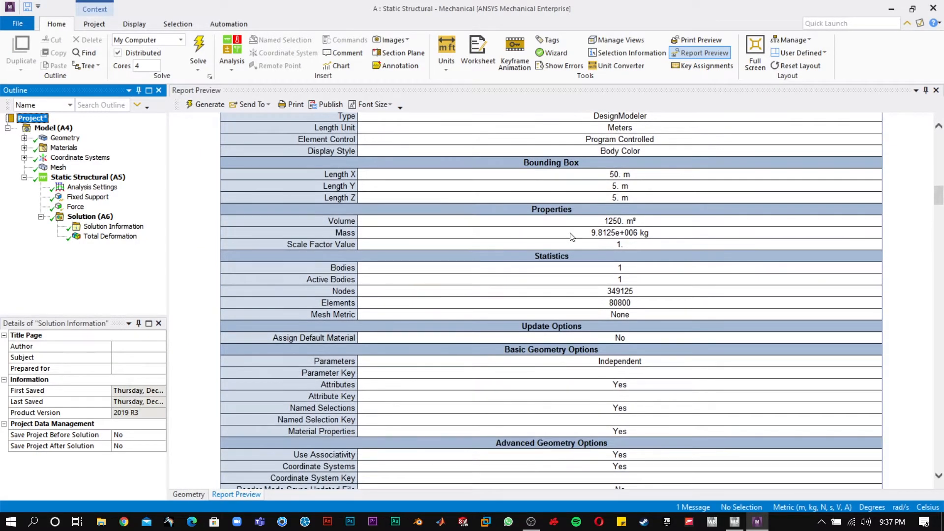
scroll(520, 227, down, 15)
scroll(479, 309, down, 20)
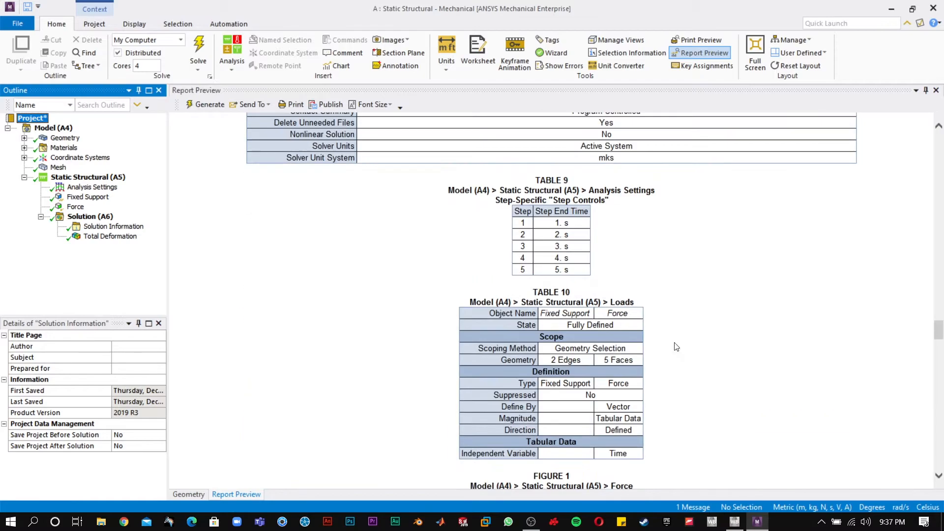
scroll(684, 320, down, 7)
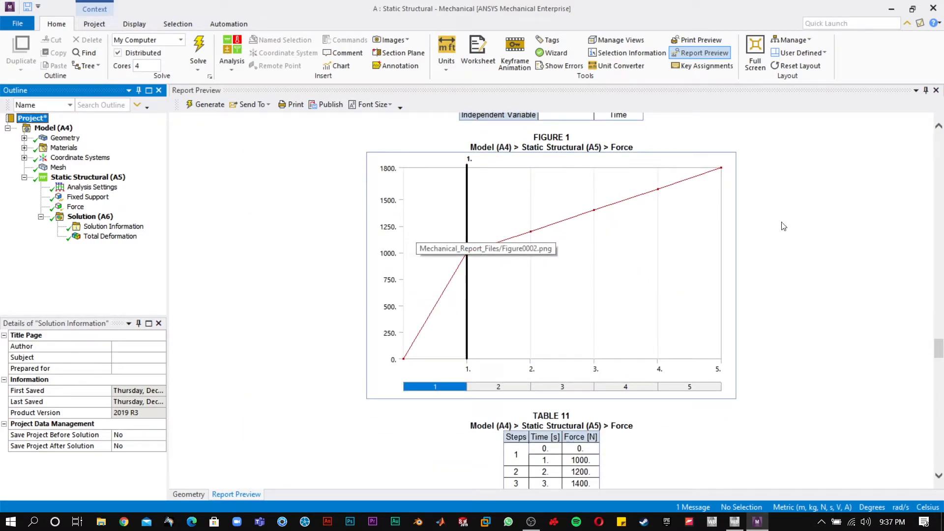
scroll(692, 303, down, 15)
scroll(692, 303, down, 20)
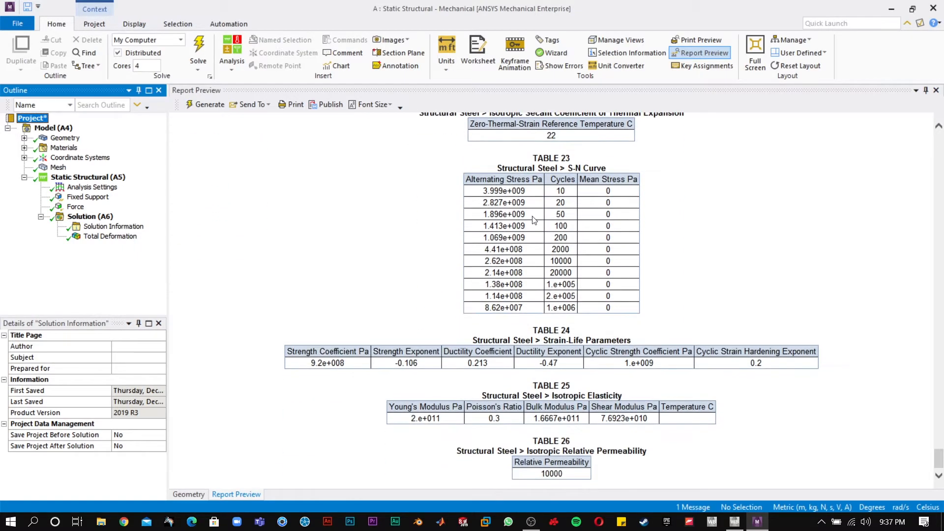
click(937, 91)
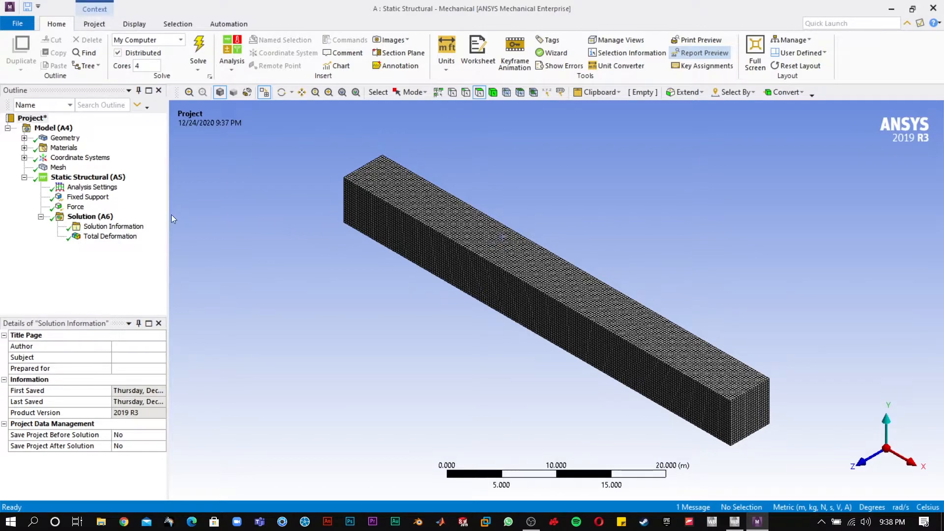
Step: Delete the existing multi-step Force load from the Static Structural analysis
click(74, 207)
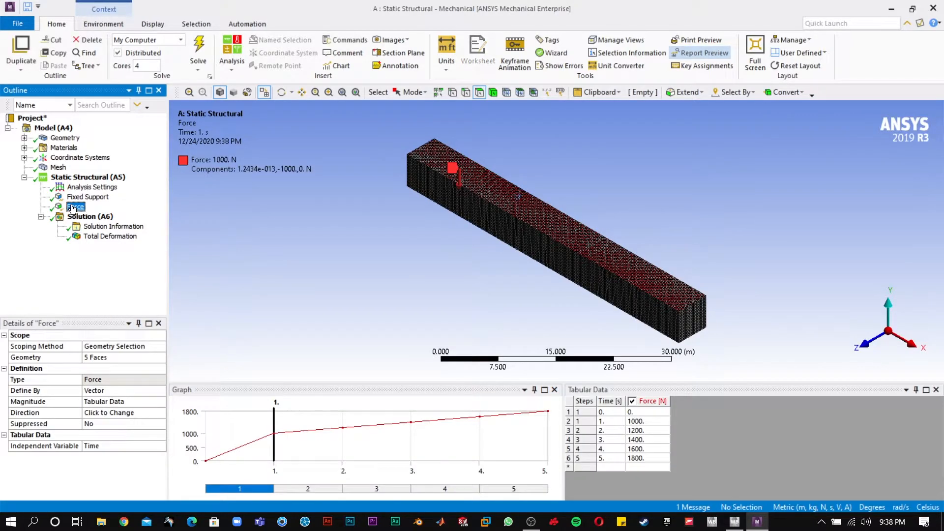
right_click(72, 209)
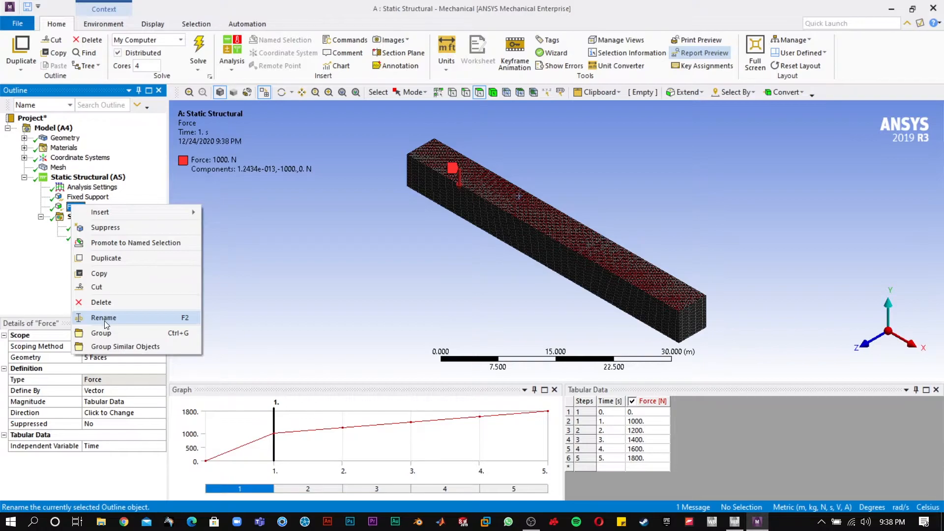
click(104, 302)
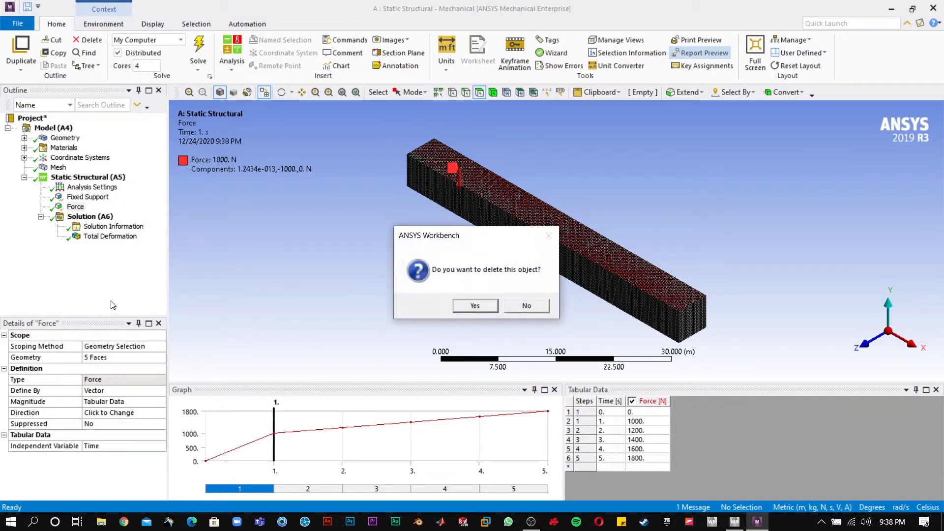
click(476, 306)
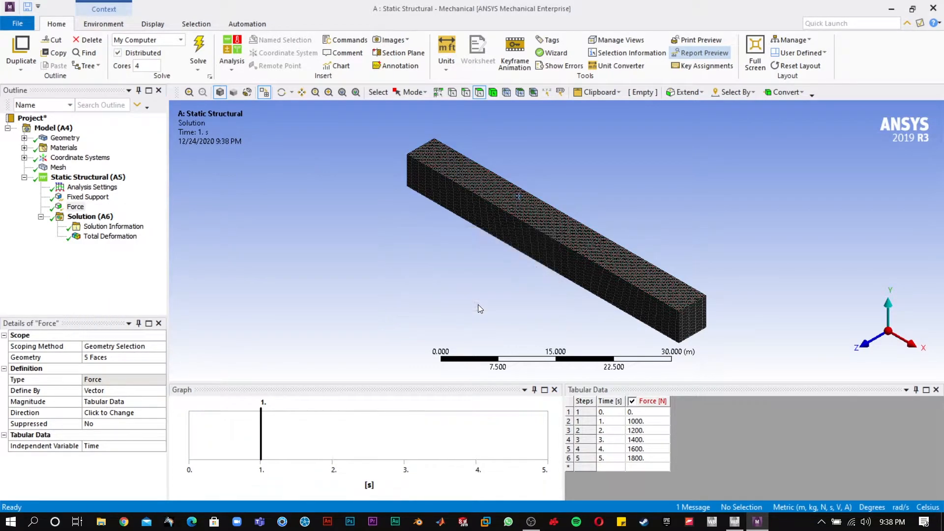
Step: Set the number of steps to 1 in the Analysis Settings
click(79, 190)
click(87, 344)
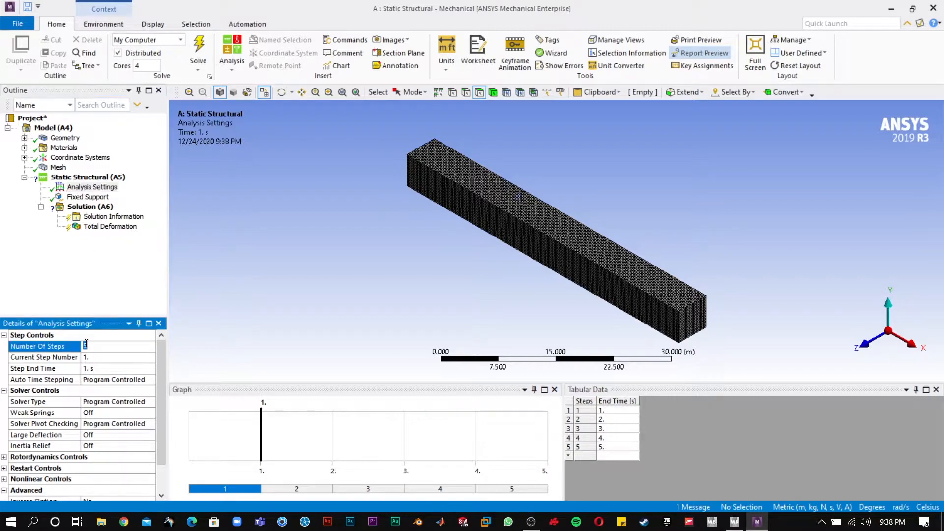
text(1)
key(Return)
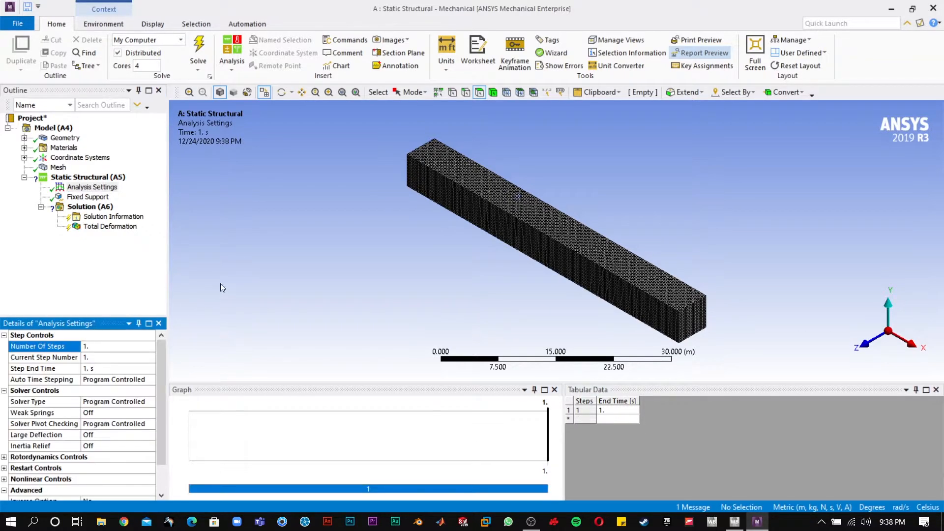
Step: Insert a Force load scoped to the top face segment at the beam's near end, opposite the fixed support label
click(94, 178)
right_click(96, 179)
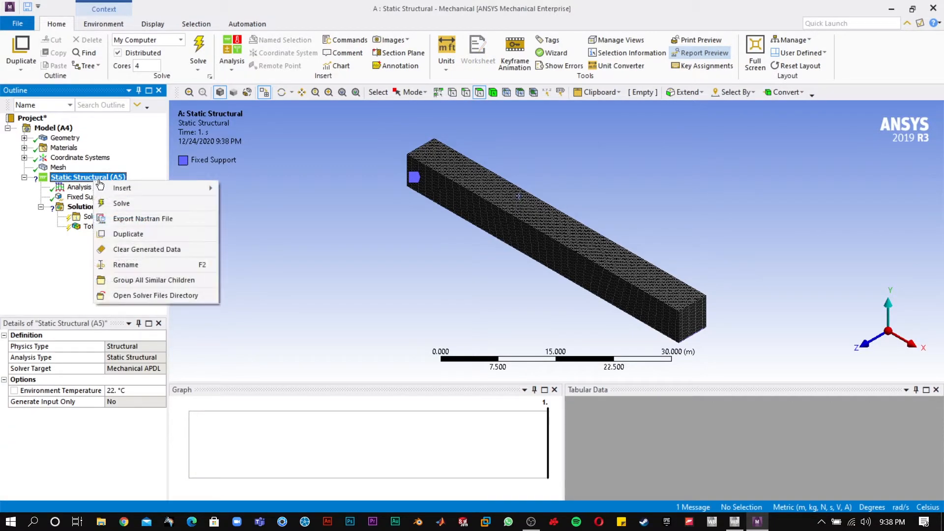
mouse_move(113, 190)
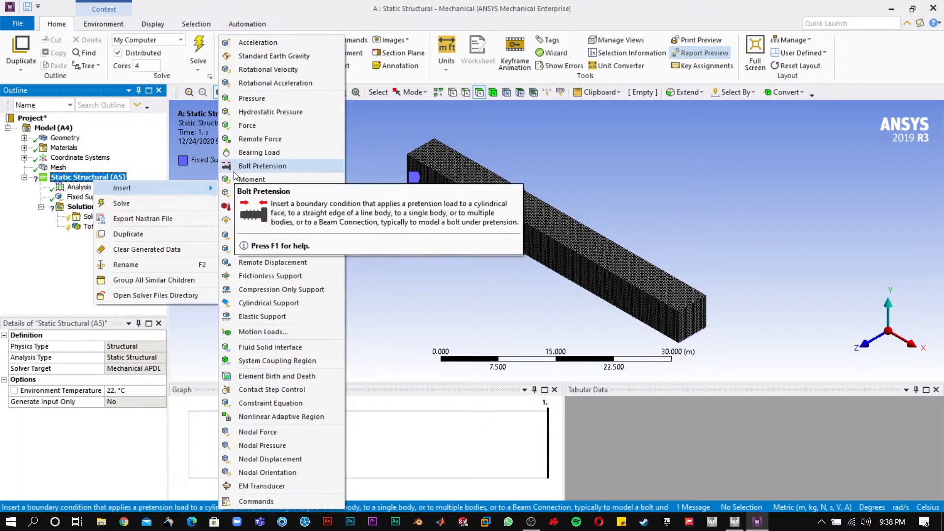
click(263, 126)
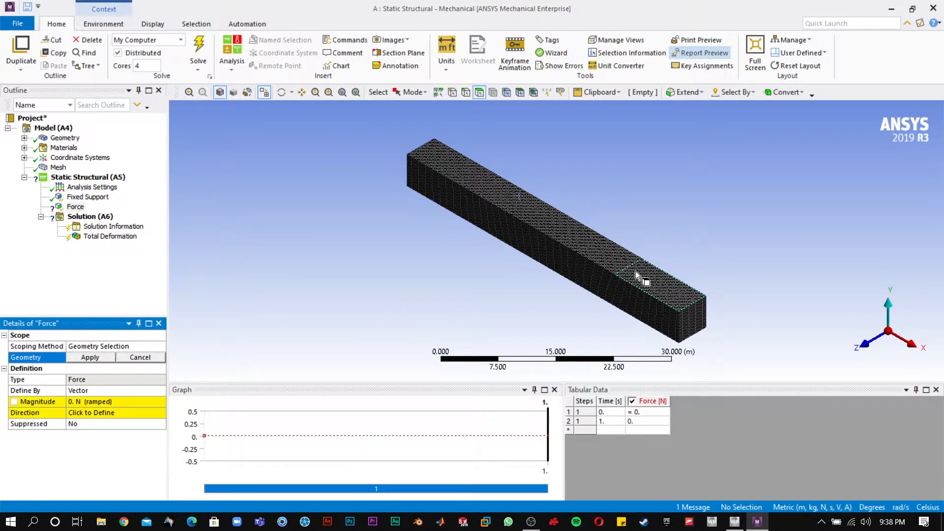
click(663, 282)
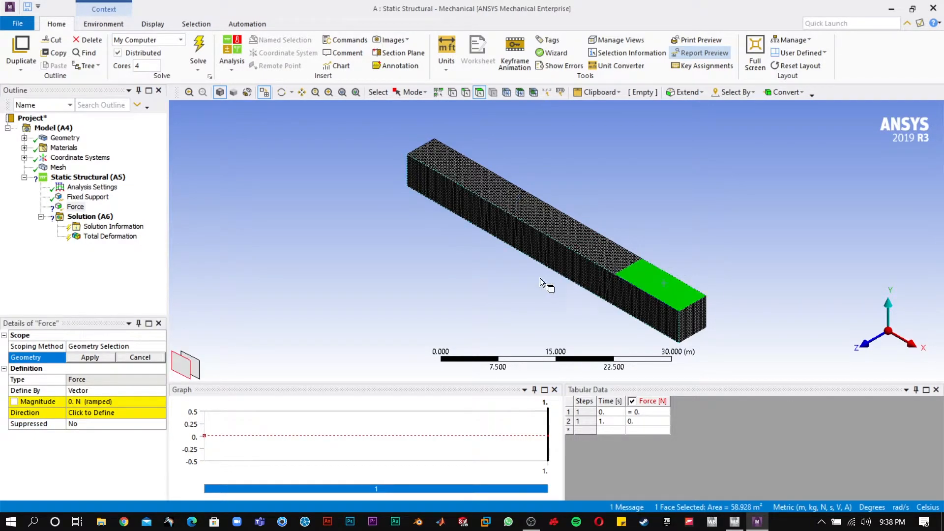
click(90, 358)
Step: Set the force's magnitude to 1500 N and reverse its direction so it points downward
click(71, 401)
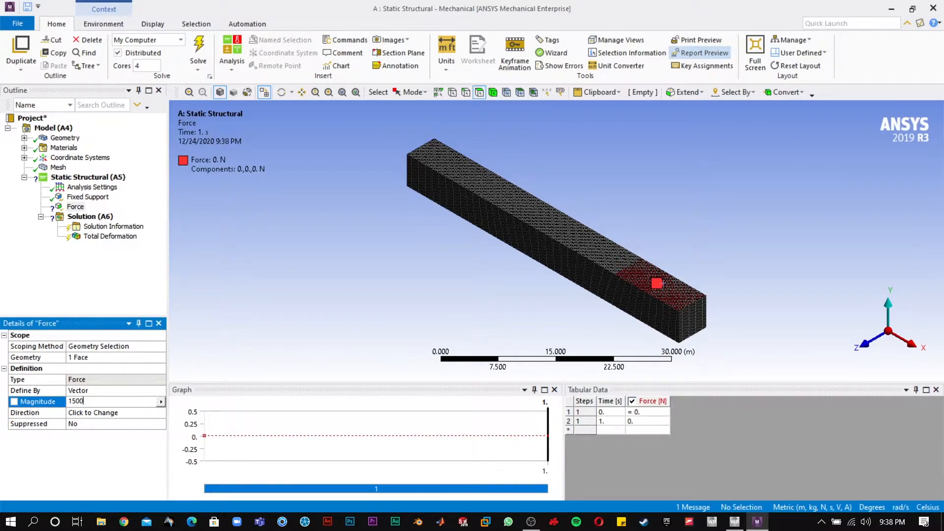
key(Return)
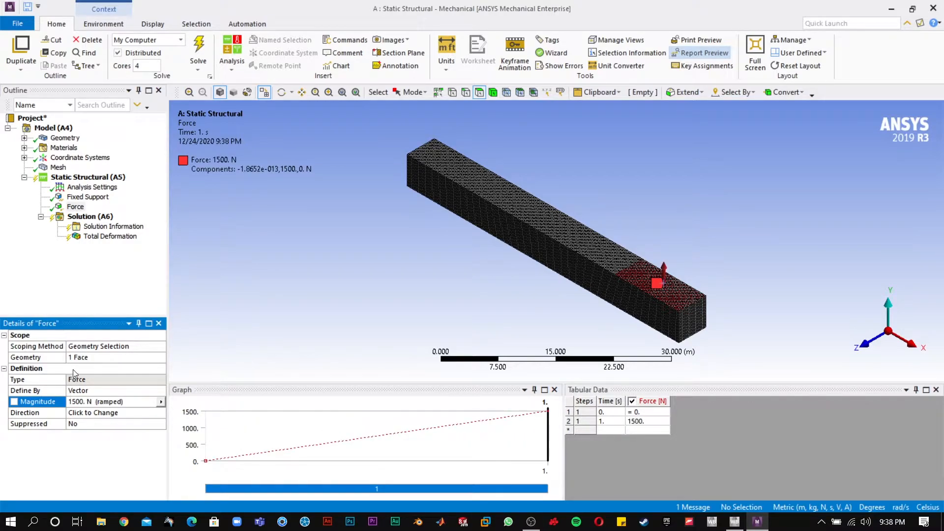
click(82, 414)
click(184, 334)
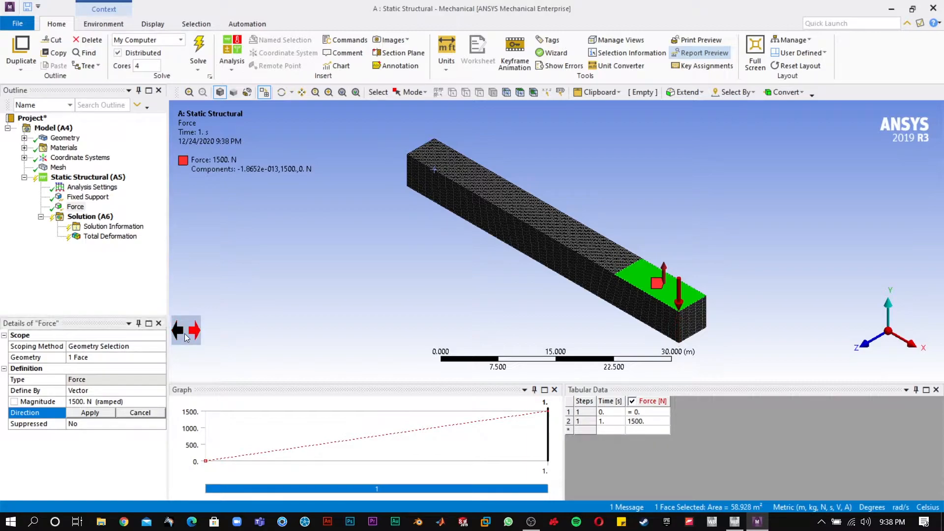
Step: Insert a second Force load scoped to the top face segment directly adjacent to the loaded end segment
click(100, 178)
right_click(100, 179)
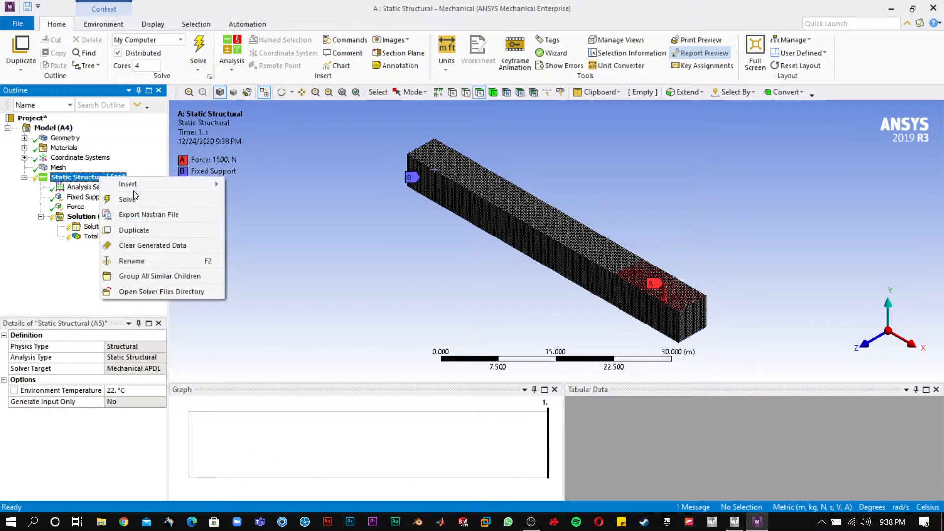
mouse_move(143, 185)
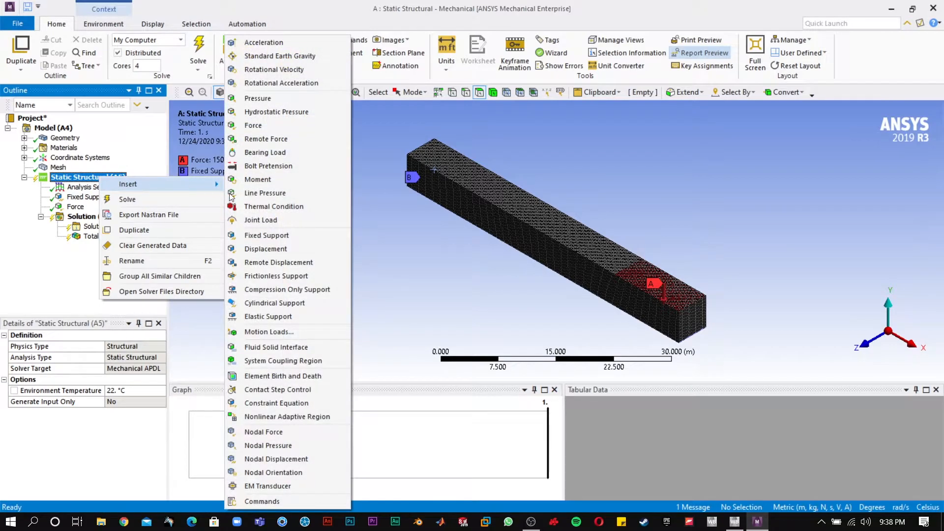
click(259, 125)
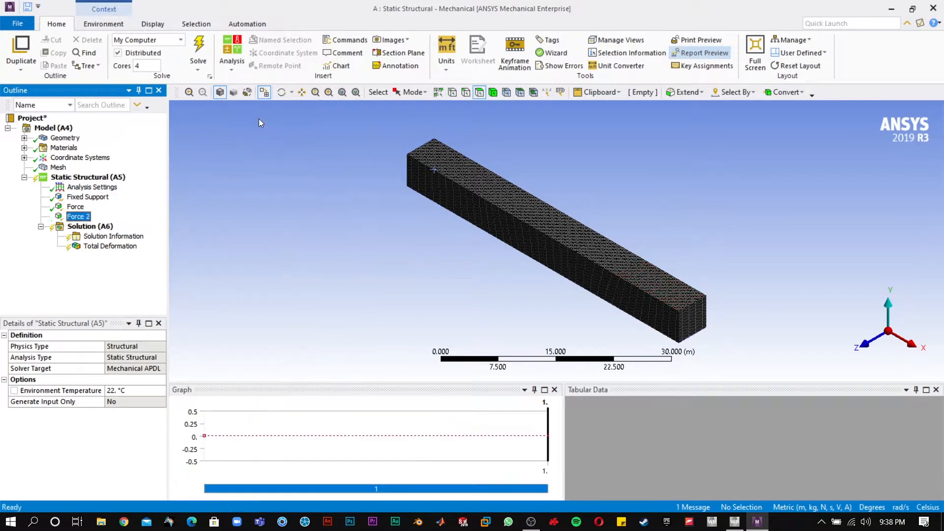
click(603, 247)
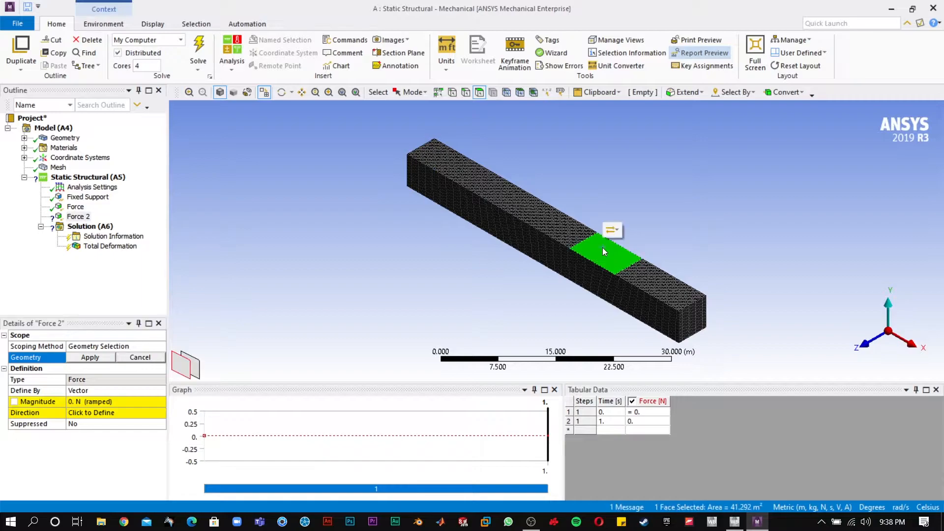
click(90, 357)
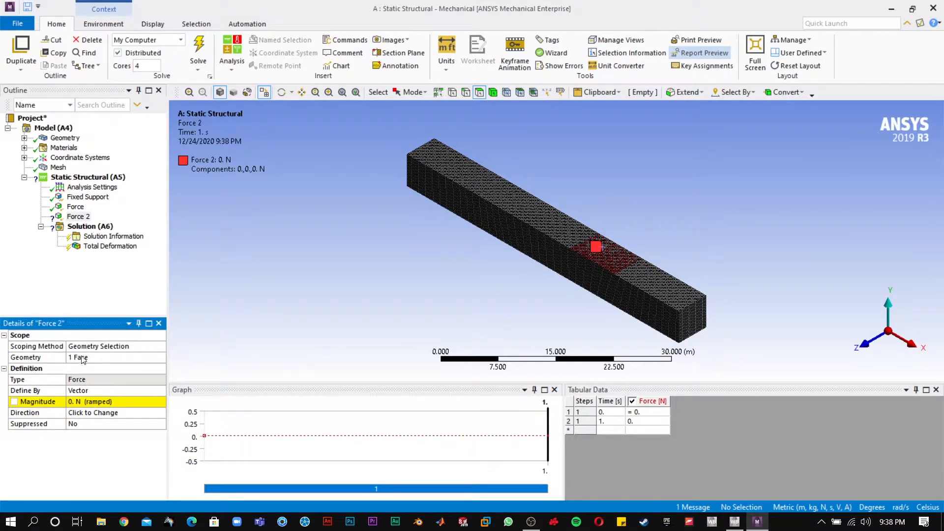
Step: Set the second force's magnitude to 1500 N and reverse its direction so it points downward
click(72, 402)
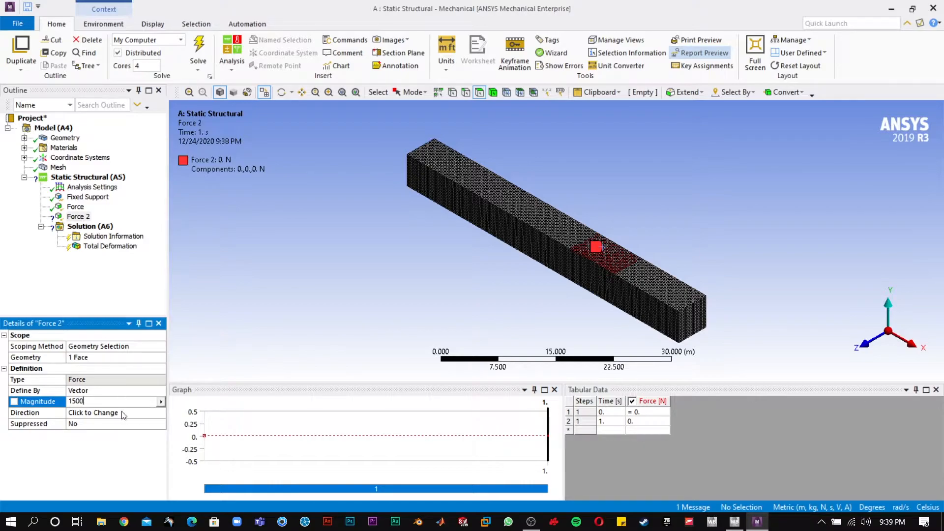
click(107, 413)
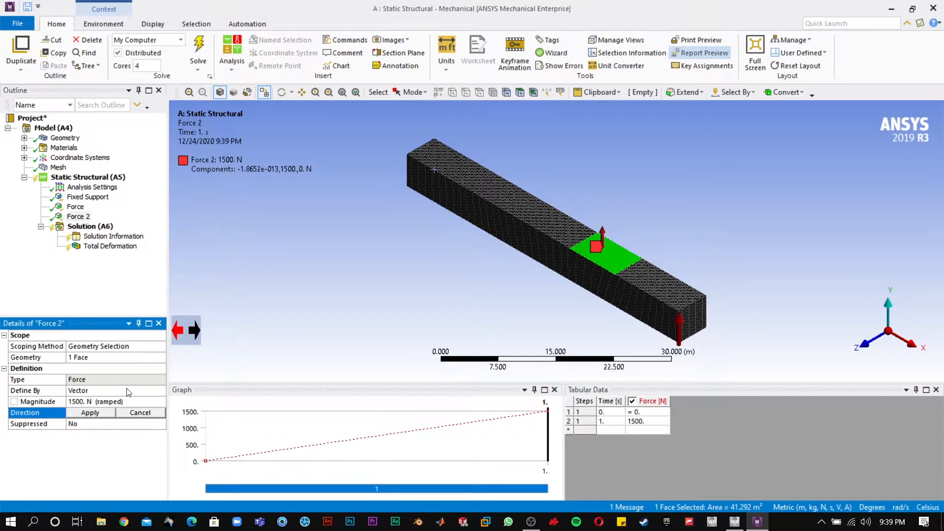
click(185, 338)
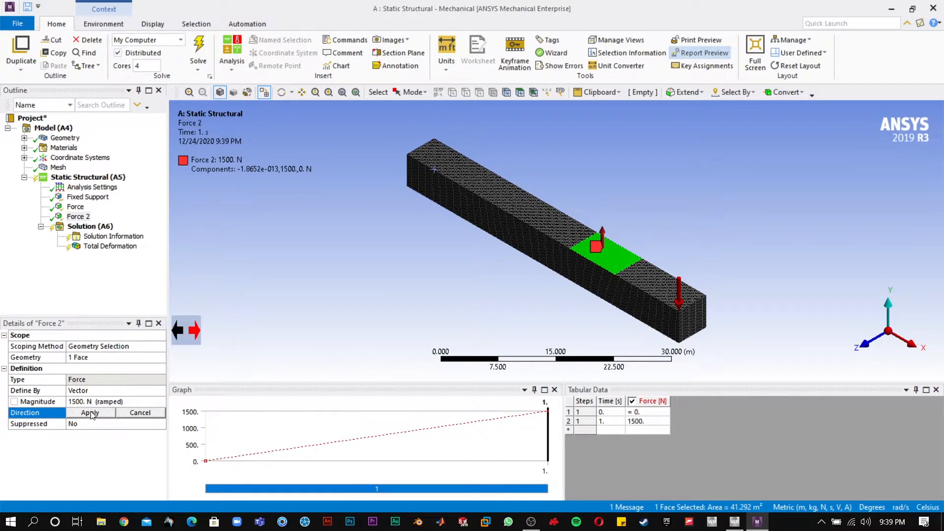
click(90, 414)
click(90, 296)
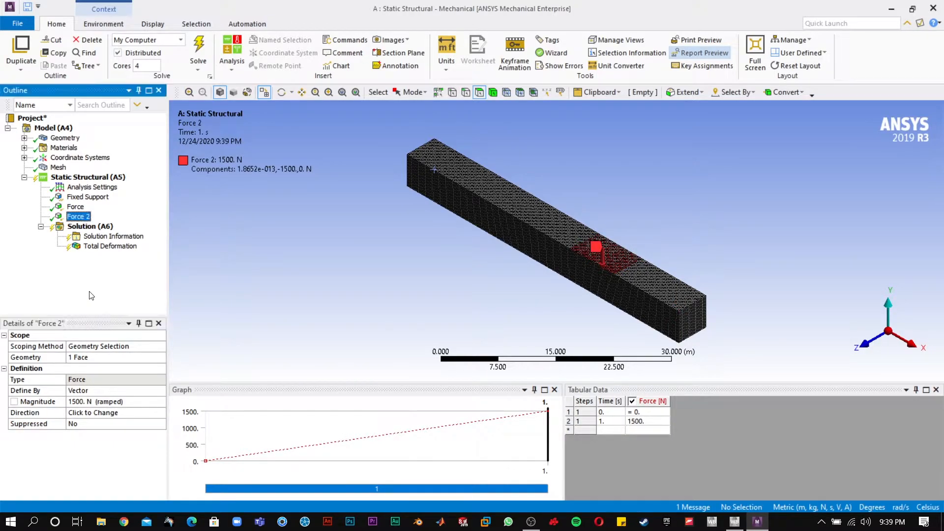
Step: Redefine the second force's direction from the middle top face segment, reversed to point downward
click(544, 215)
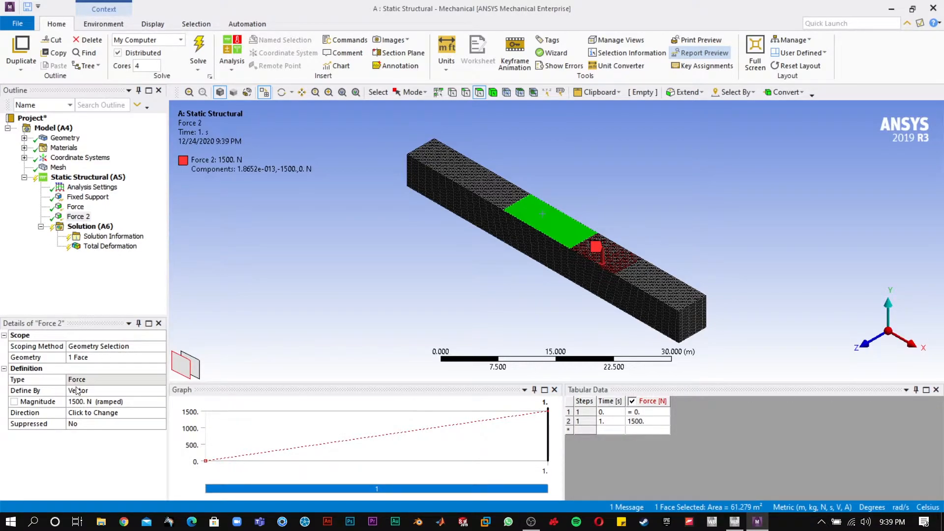
click(82, 413)
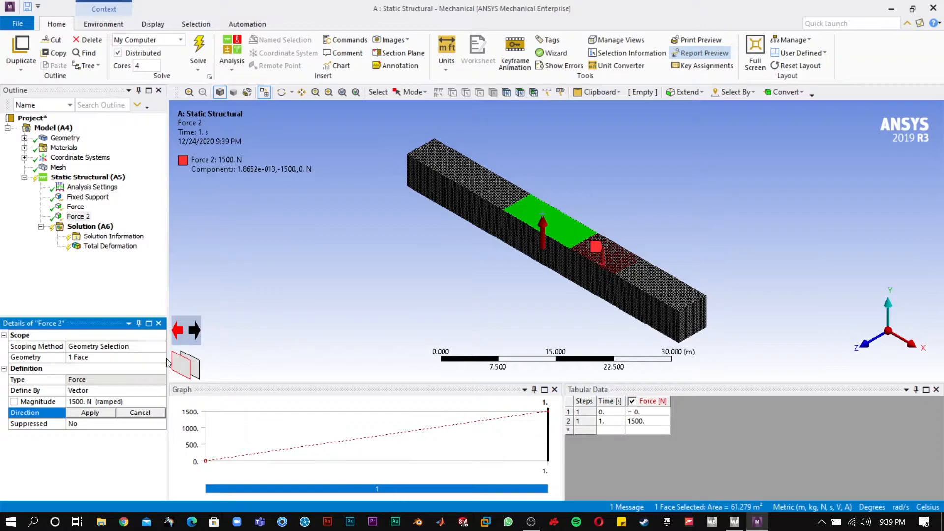
click(173, 330)
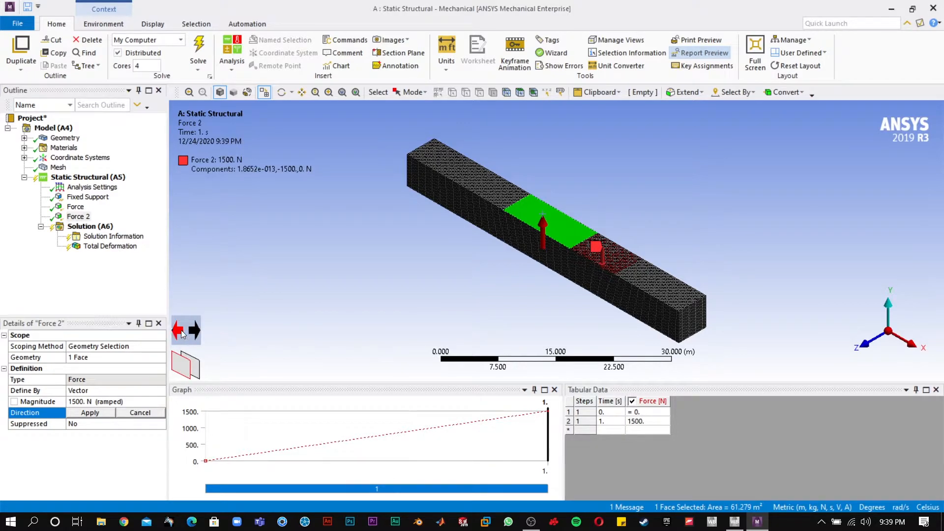
click(90, 412)
click(99, 266)
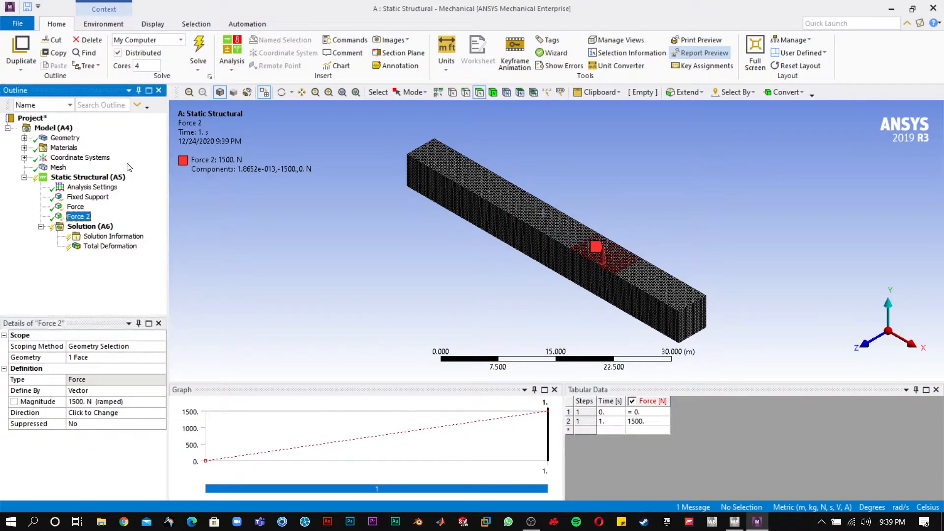
Step: Solve the analysis with both forces and play the Total Deformation animation
click(198, 46)
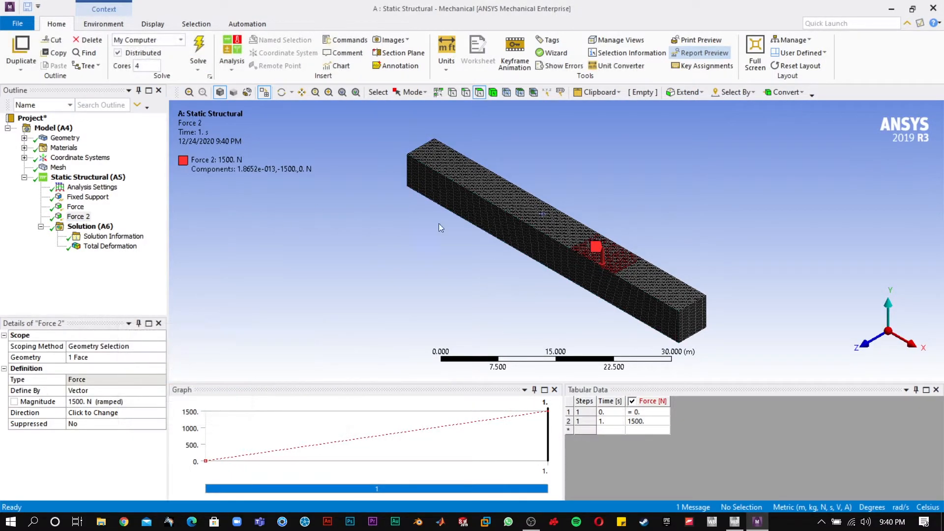
click(110, 246)
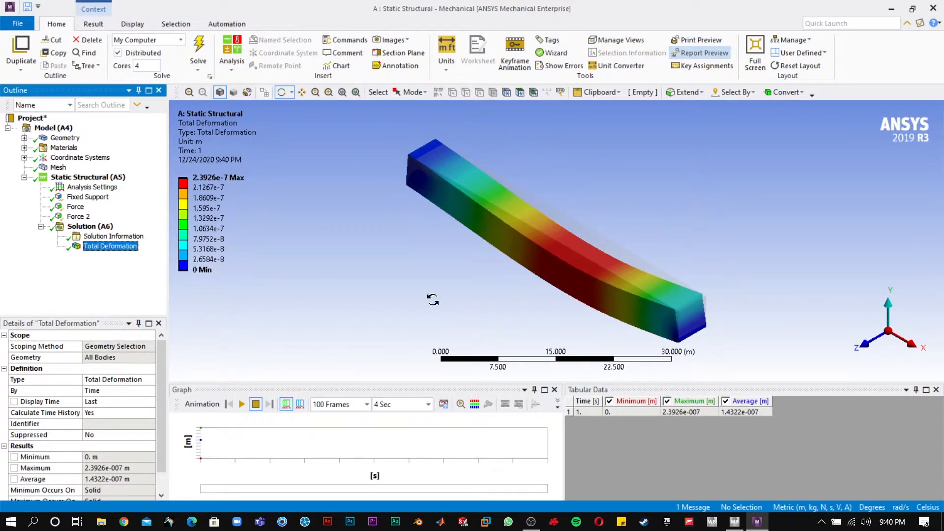
click(241, 406)
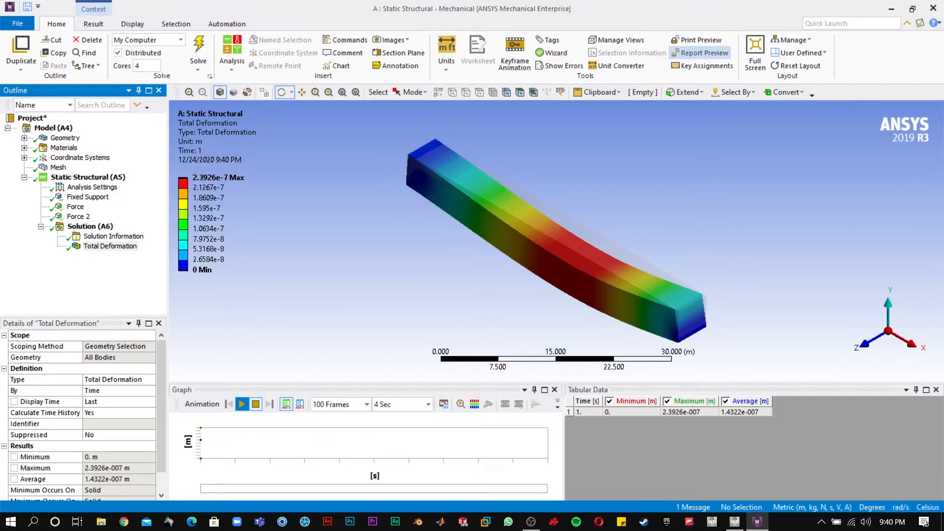
click(242, 404)
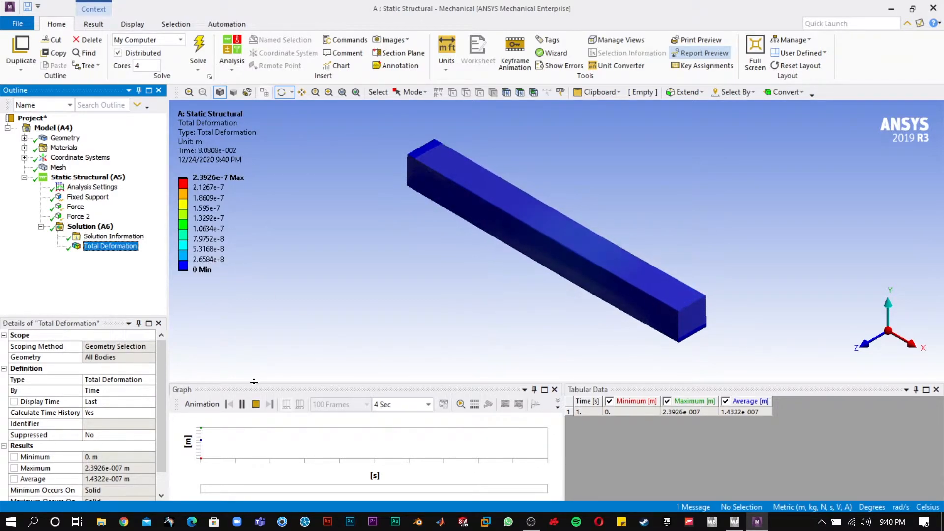
click(242, 404)
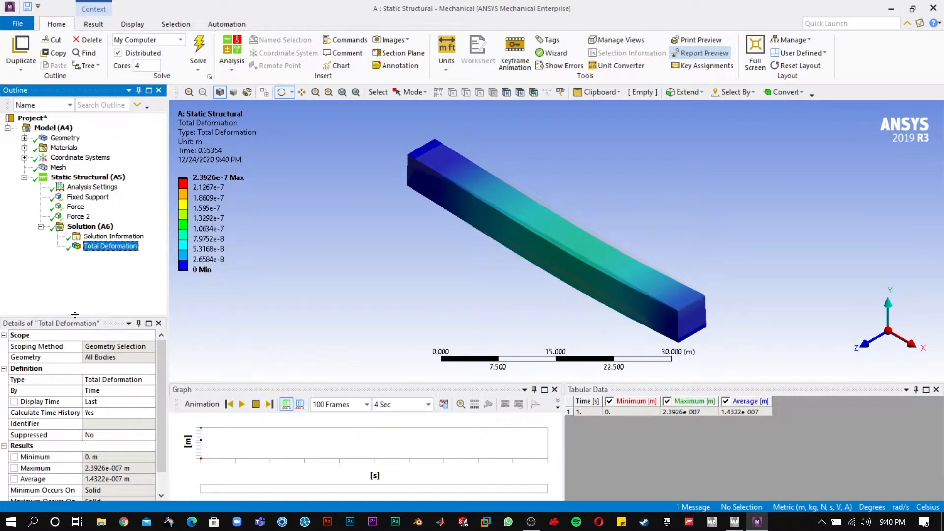
Step: Delete both Force loads from the Static Structural analysis
click(77, 217)
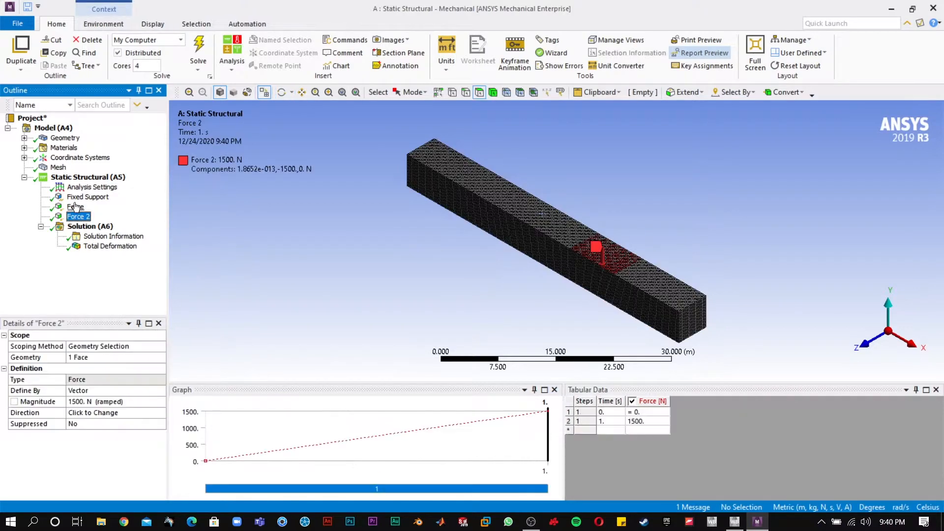
click(77, 208)
right_click(77, 209)
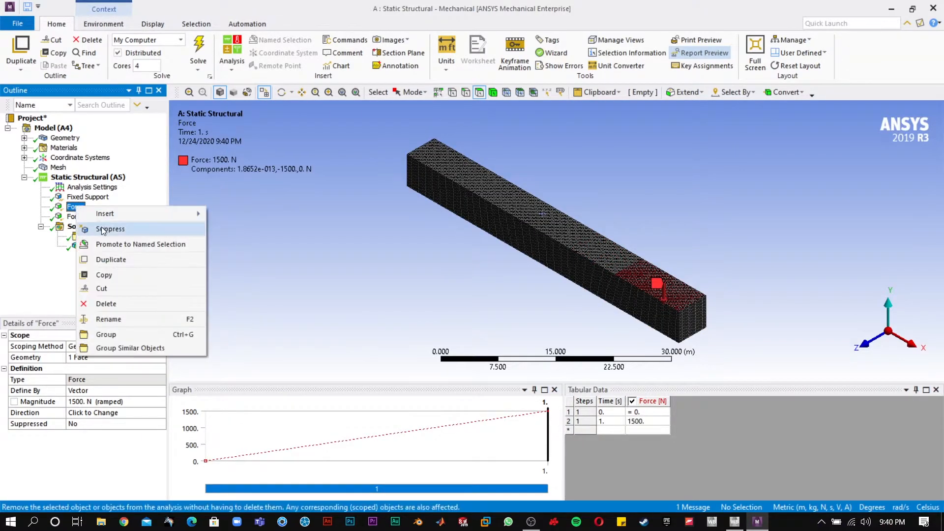
click(148, 304)
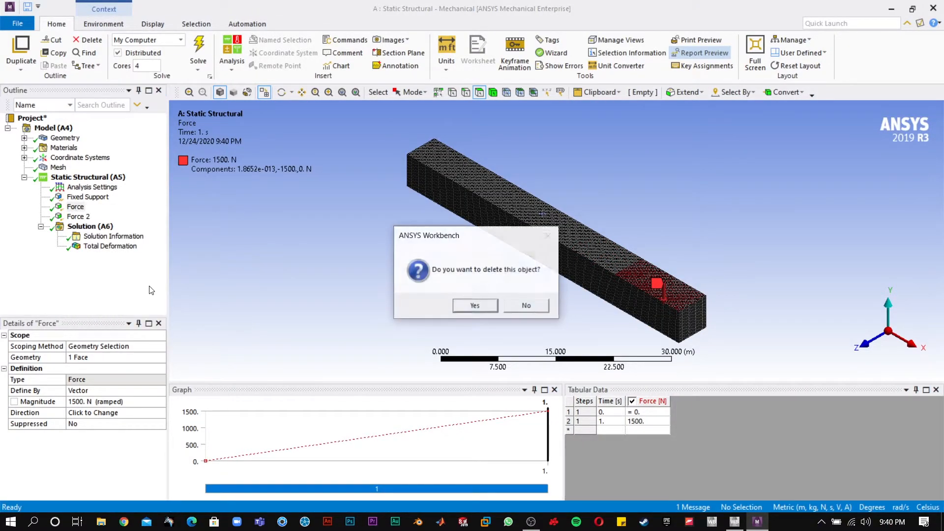
click(475, 306)
click(83, 207)
right_click(86, 211)
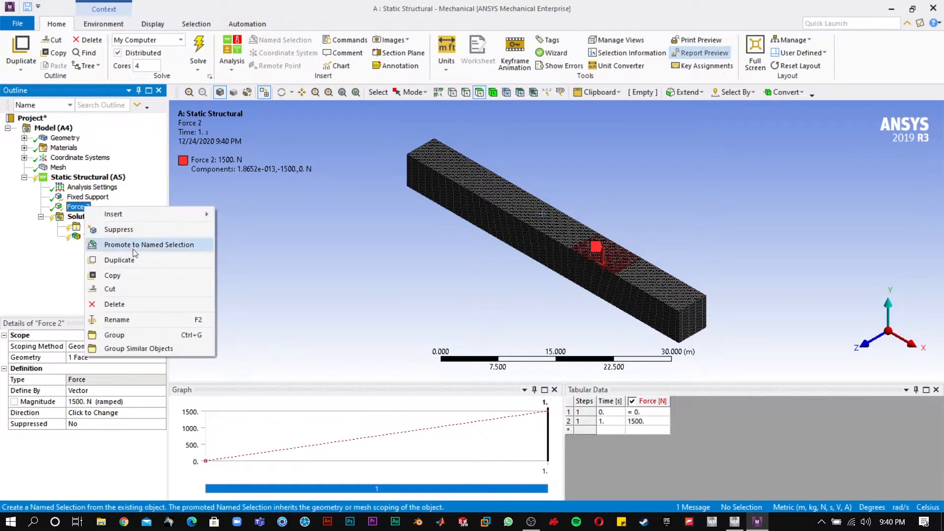
click(114, 303)
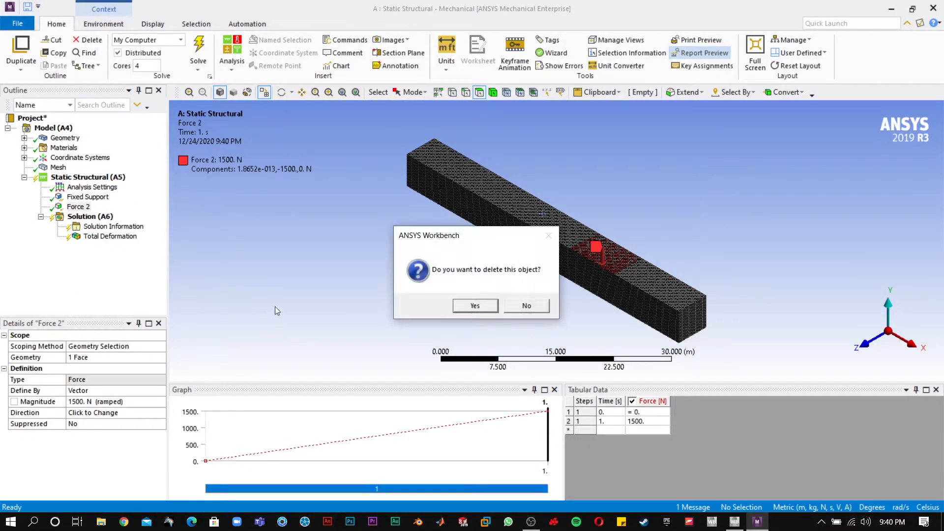
click(475, 305)
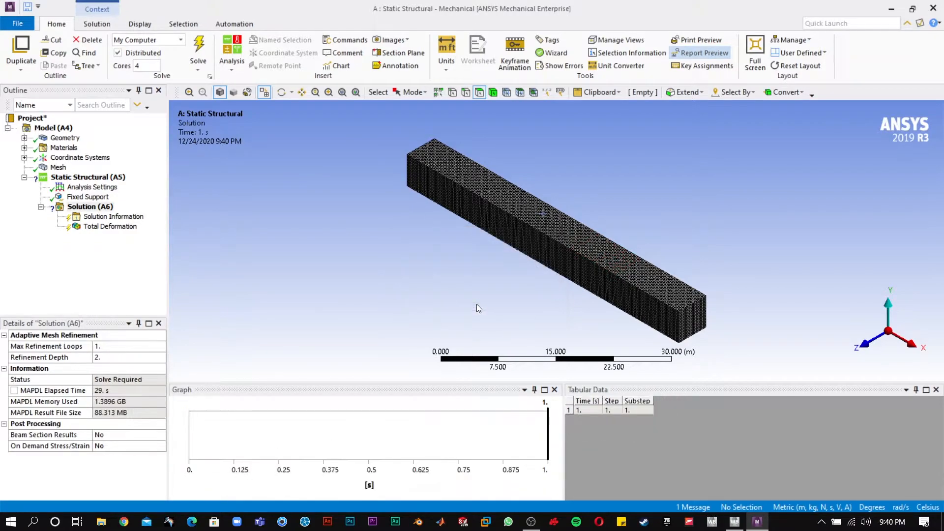
Step: Insert one Force load scoped to the two adjacent top face segments at the beam's near end, opposite the fixed support label
click(85, 180)
right_click(86, 186)
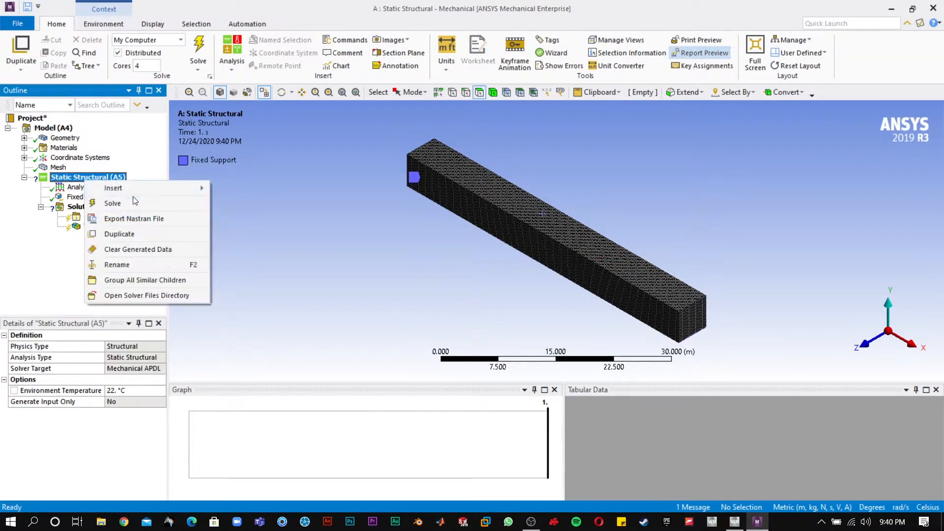
mouse_move(148, 187)
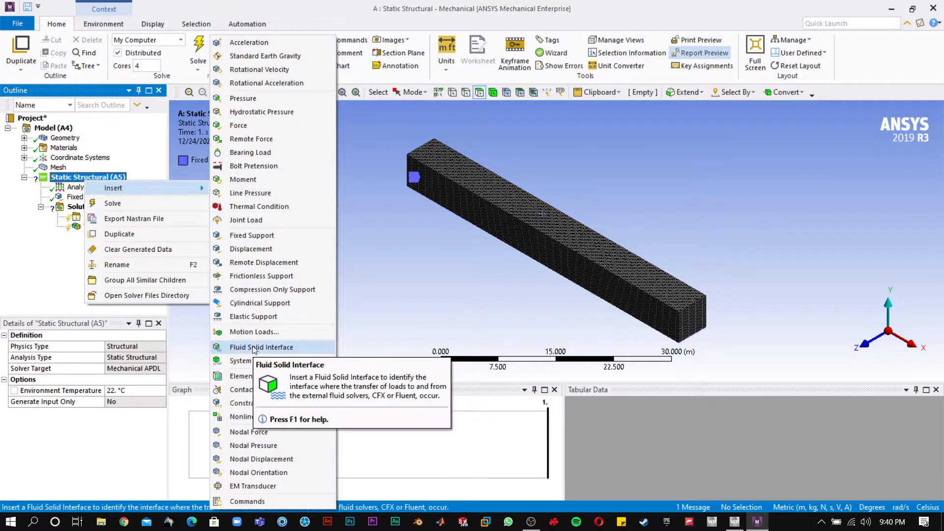
click(247, 125)
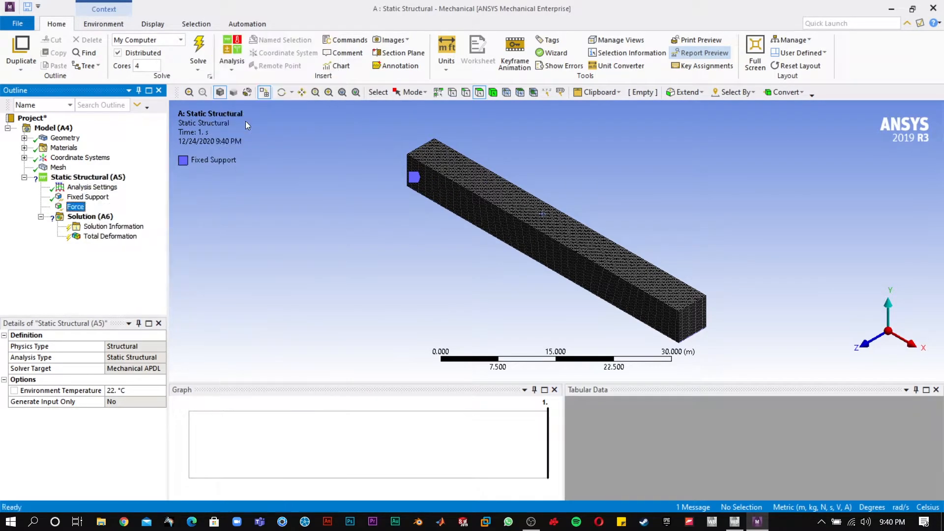
click(607, 247)
ctrl+click(677, 291)
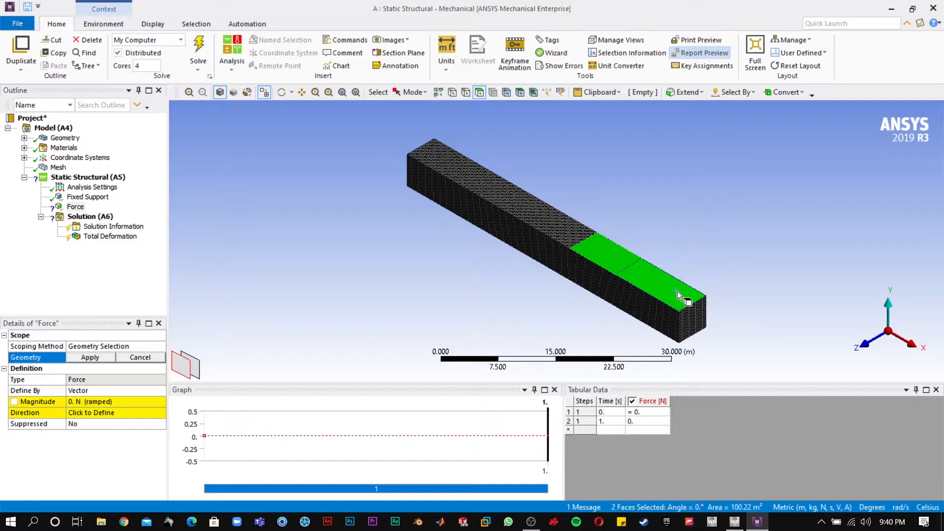
click(90, 358)
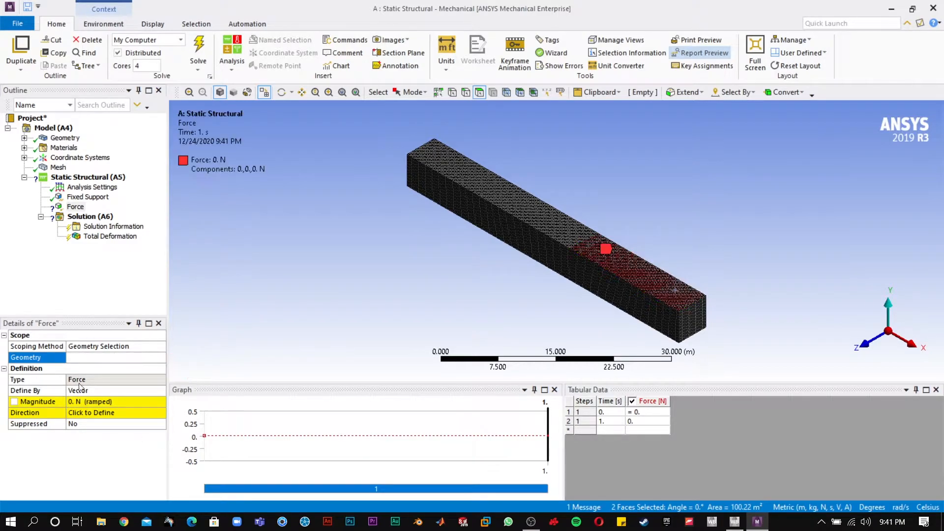
Step: Set the force's magnitude to 3000 N and reverse its face-normal direction so it points downward
click(76, 400)
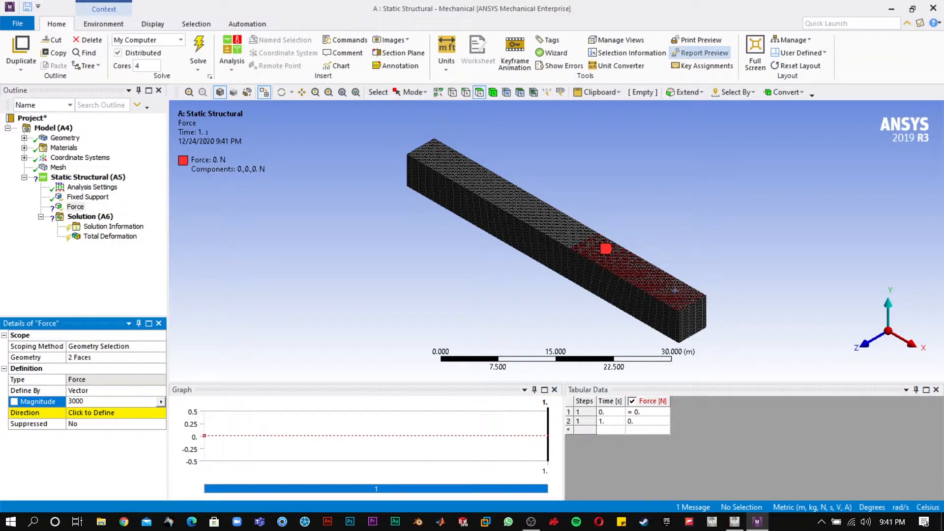
click(78, 414)
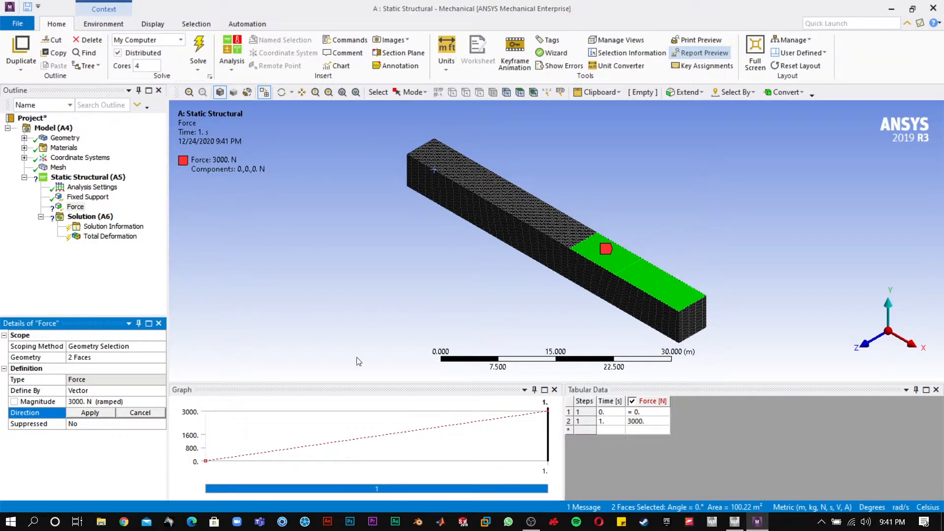
click(649, 279)
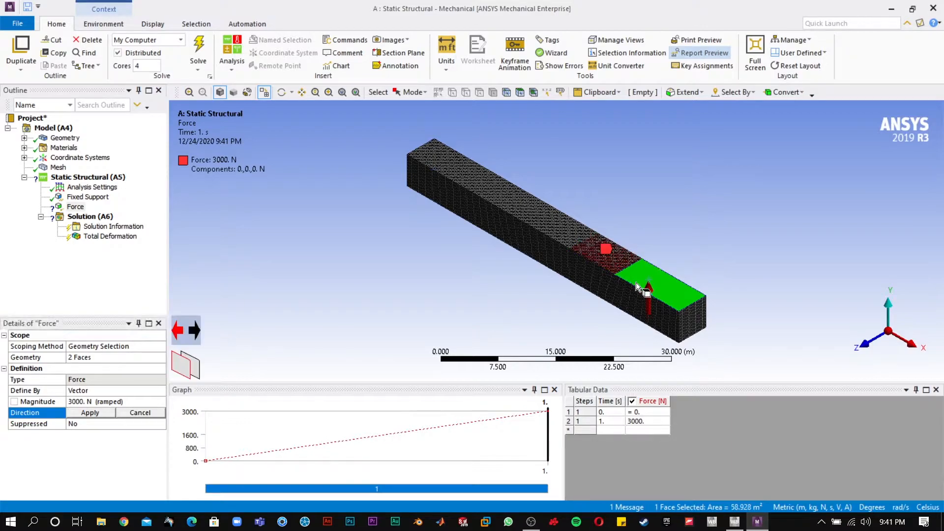
click(195, 330)
click(82, 413)
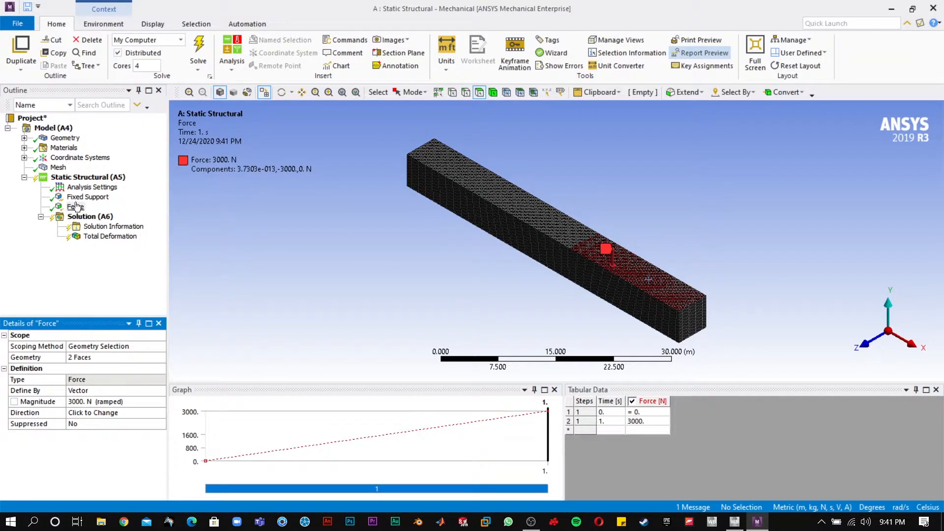
Step: Insert a second Force load scoped to the two middle top face segments, between the fixed-end segment and the faces already loaded
right_click(87, 176)
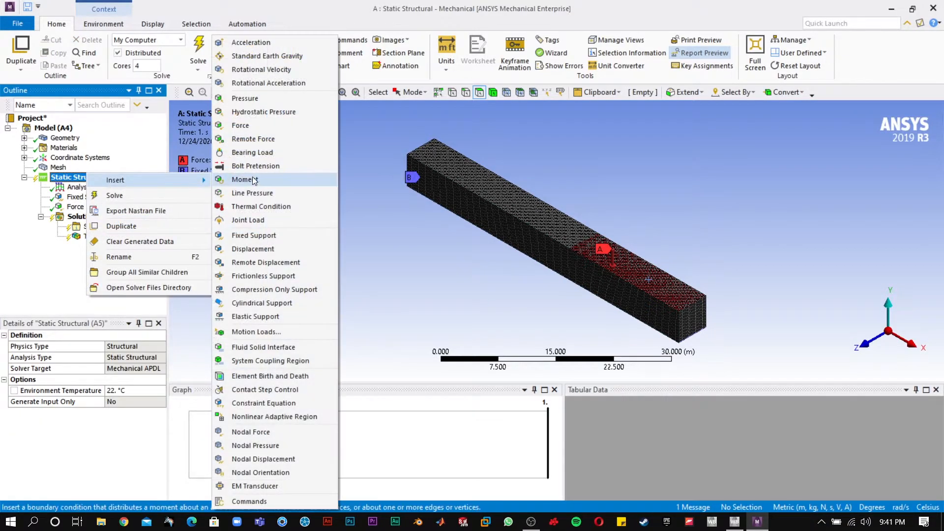
click(258, 126)
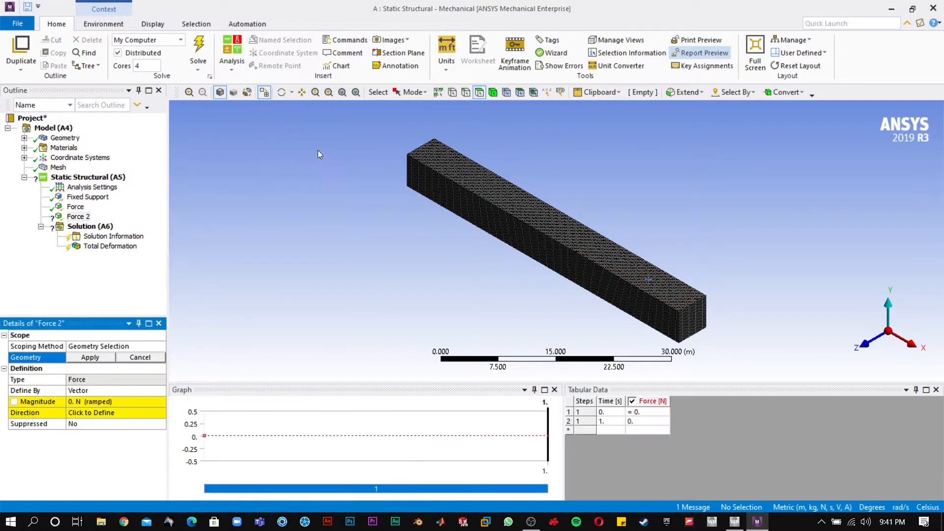
click(558, 226)
ctrl+click(490, 194)
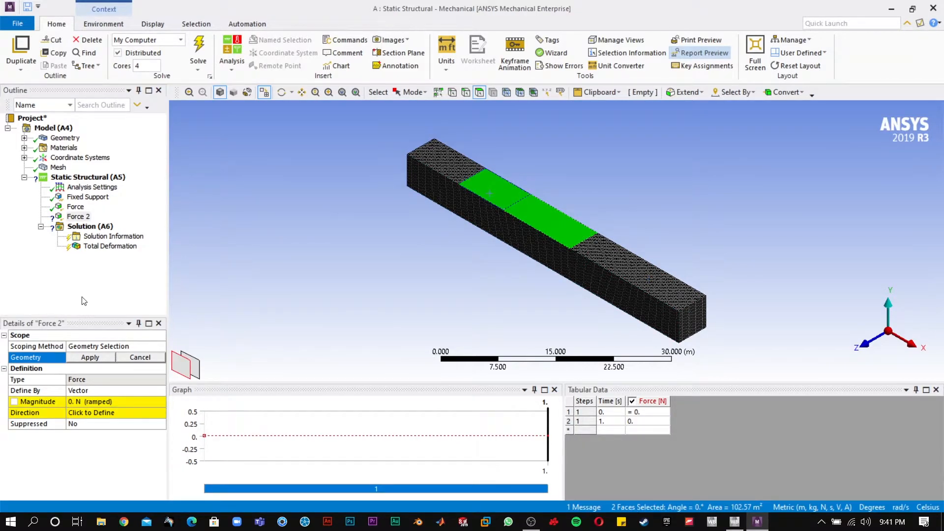
click(86, 359)
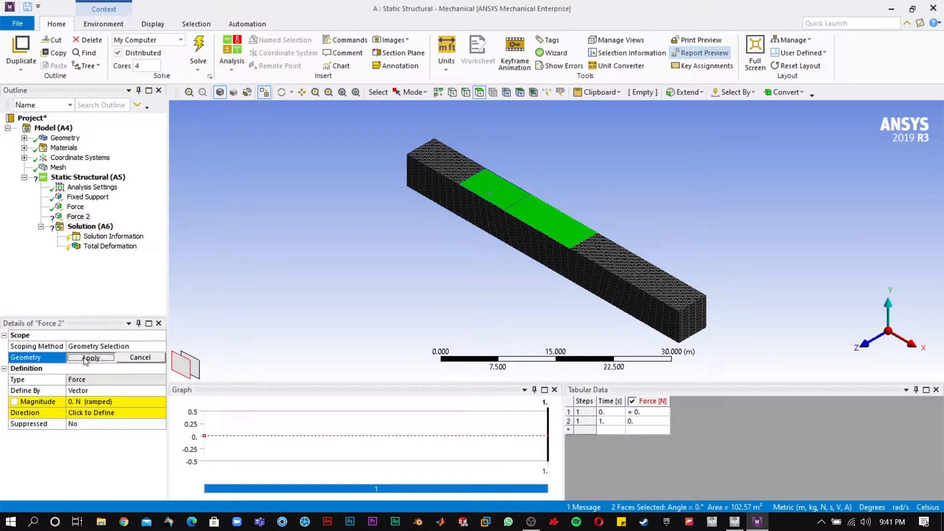
Step: Set the second force's magnitude to 2500 N and reverse its face-normal direction so it points downward
click(81, 401)
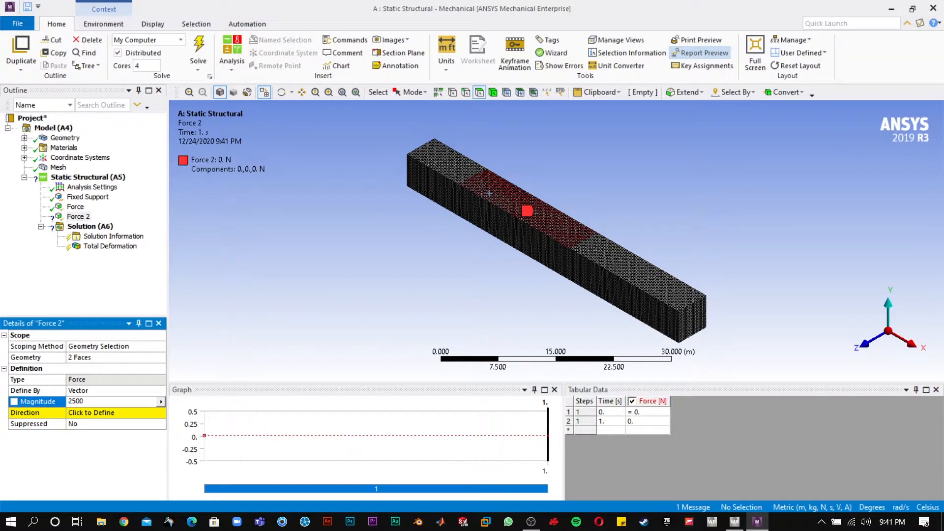
click(83, 412)
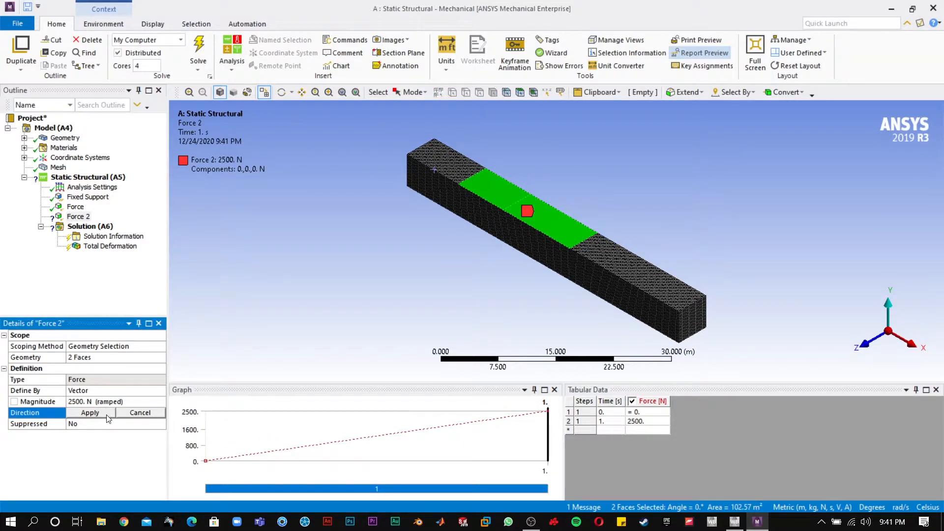
click(93, 412)
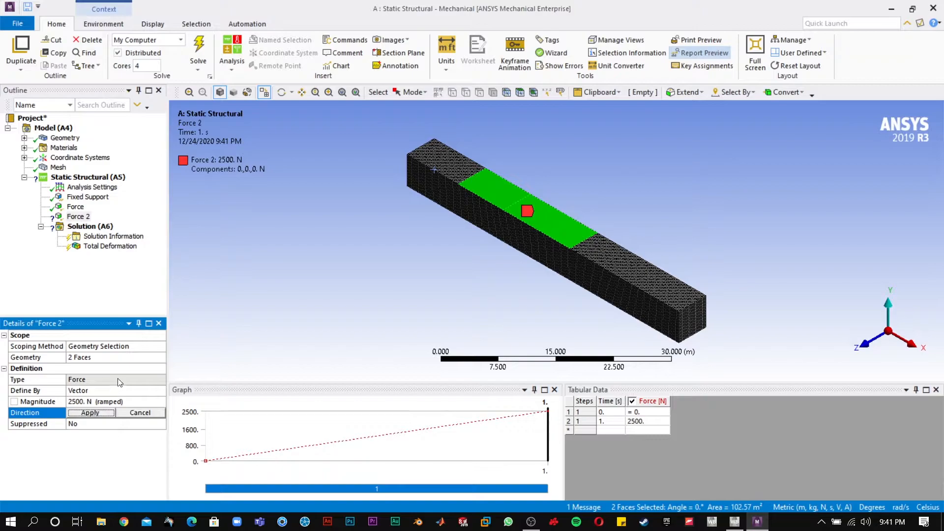
click(505, 197)
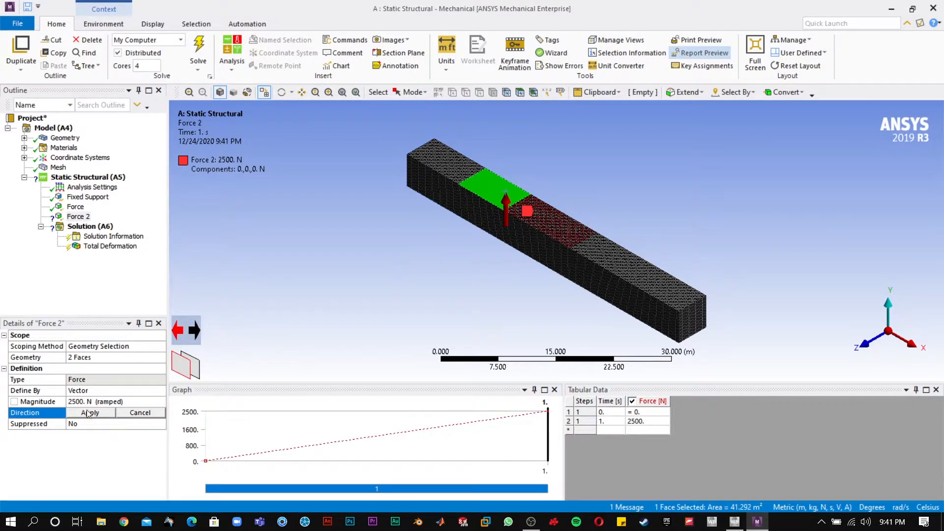
click(183, 325)
click(91, 413)
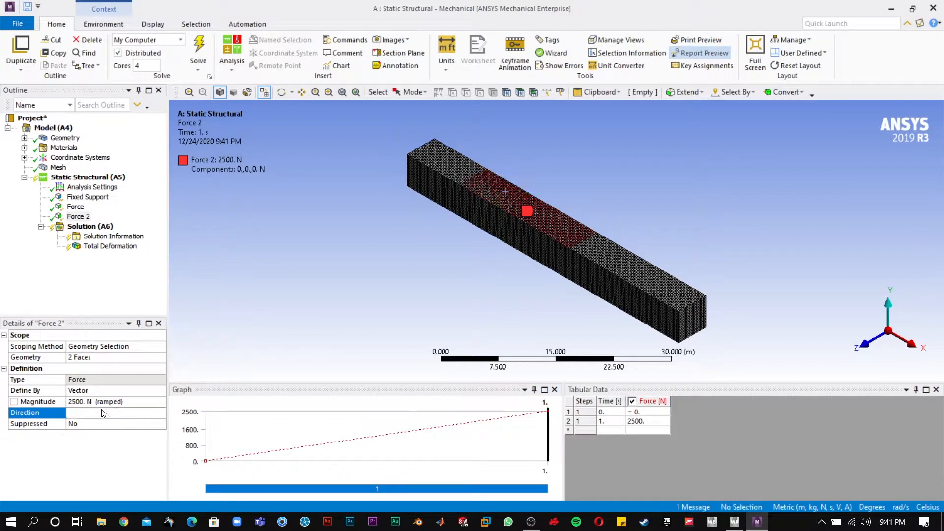
click(117, 286)
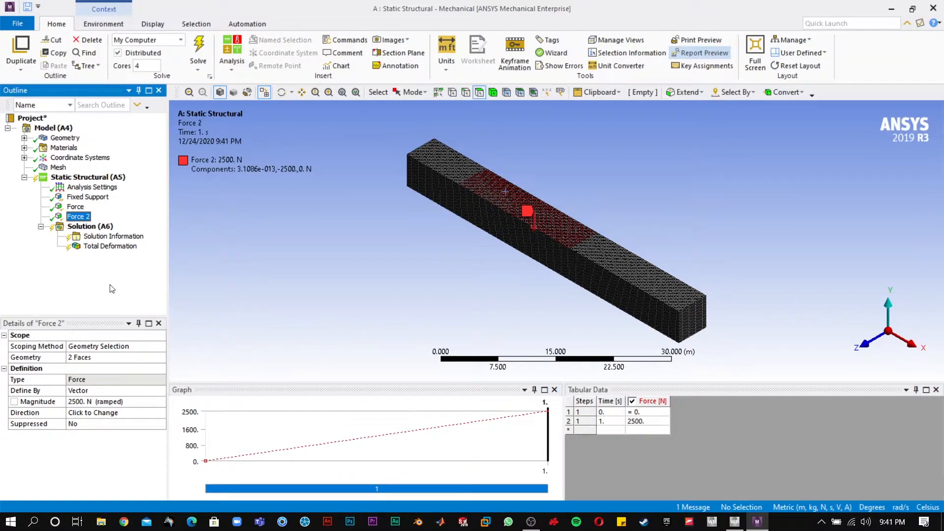
Step: Solve the analysis with both downward forces and display the Total Deformation result
click(198, 52)
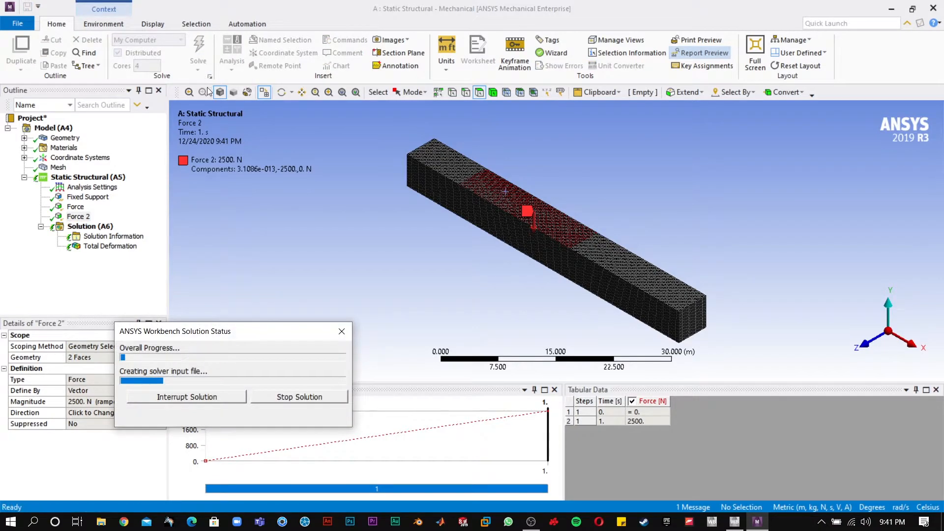
click(123, 250)
drag(401, 258, 418, 268)
Step: Review both Force loads and delete the Fixed Support scoped to two edges
click(74, 208)
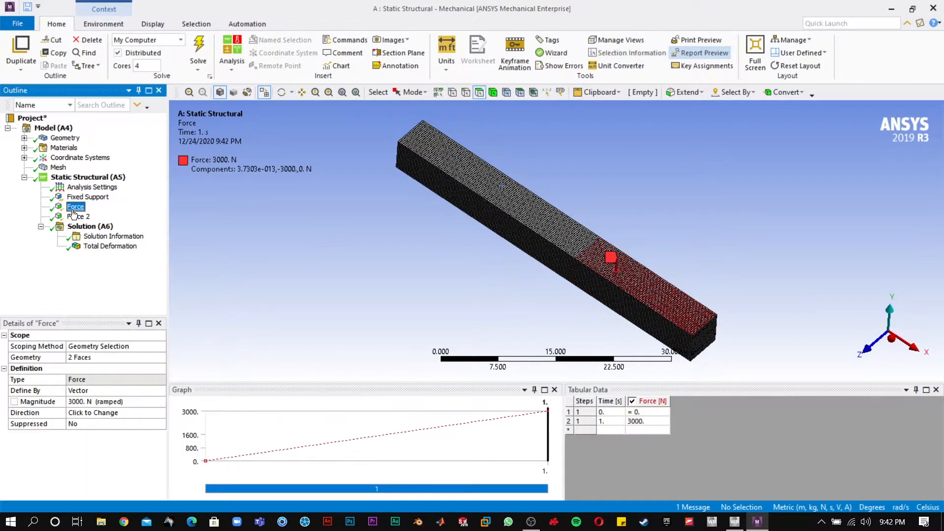
click(78, 217)
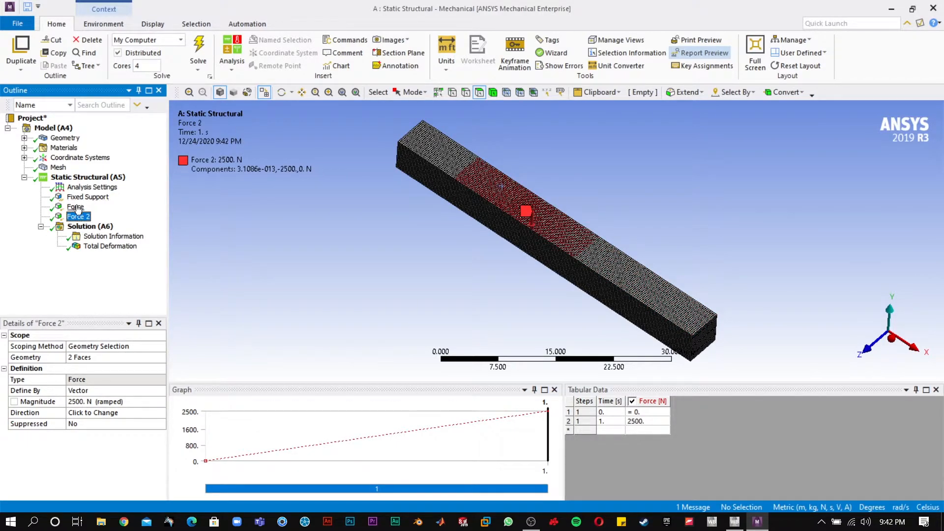
click(76, 208)
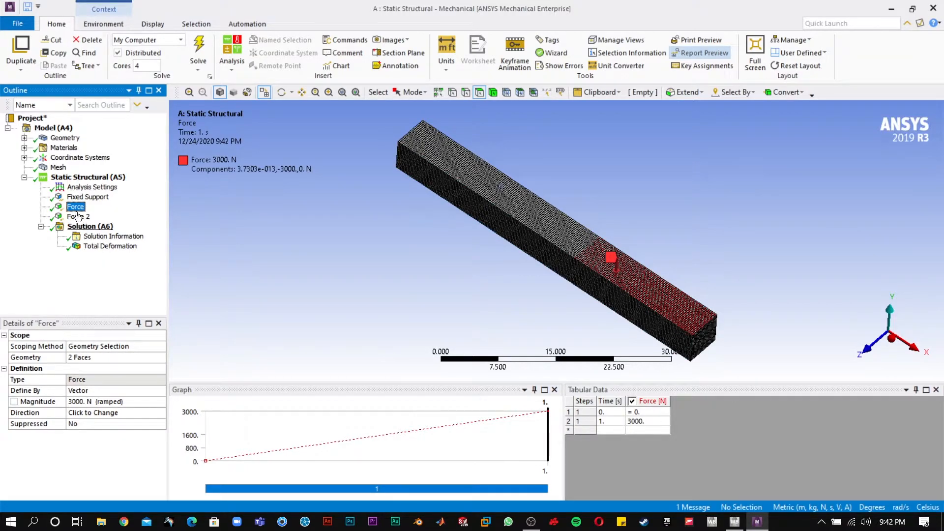
click(72, 199)
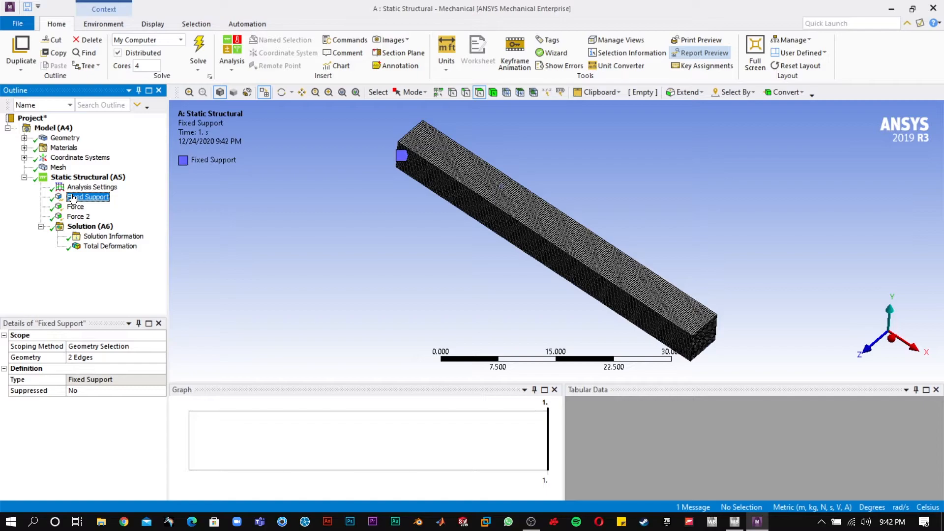
right_click(73, 198)
click(103, 289)
click(465, 307)
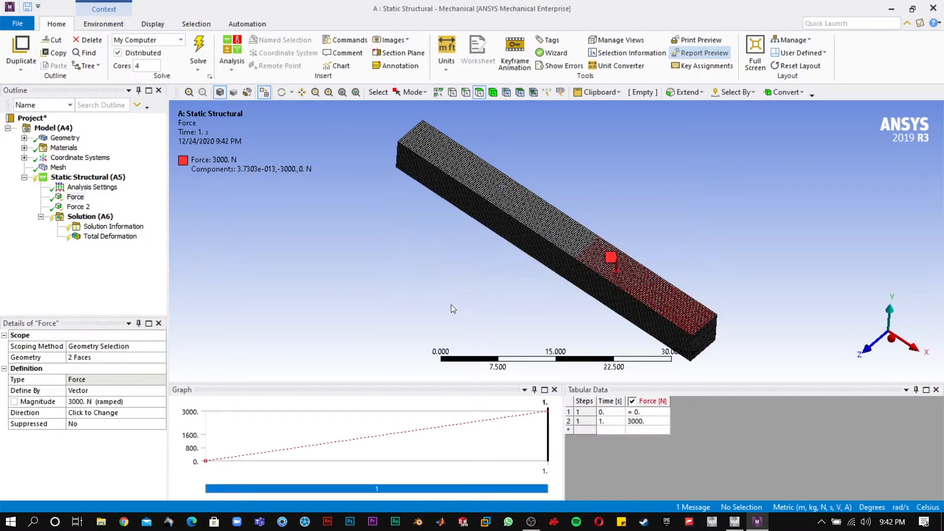
right_click(65, 196)
click(98, 267)
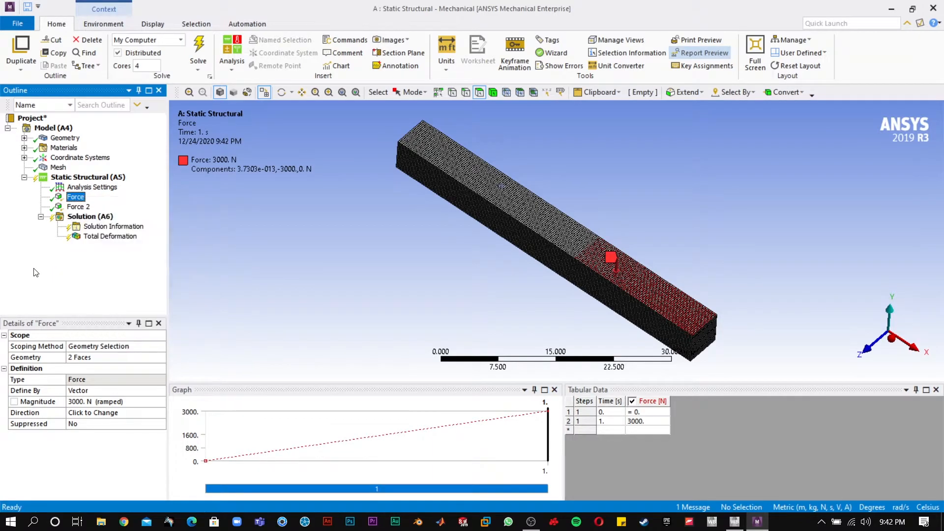
click(349, 233)
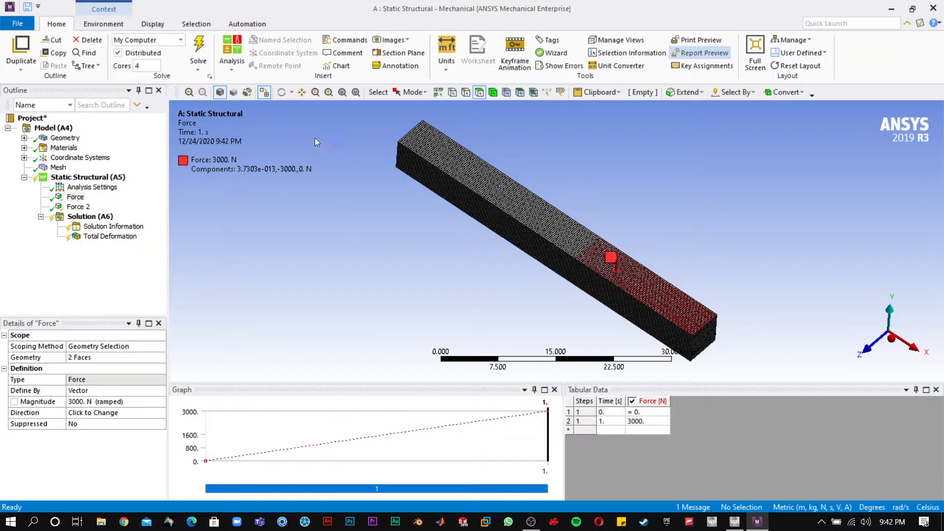
Step: Insert a Fixed Support on the square end face of the beam, at the end away from the force on the outer segments
middle_drag(371, 226, 483, 261)
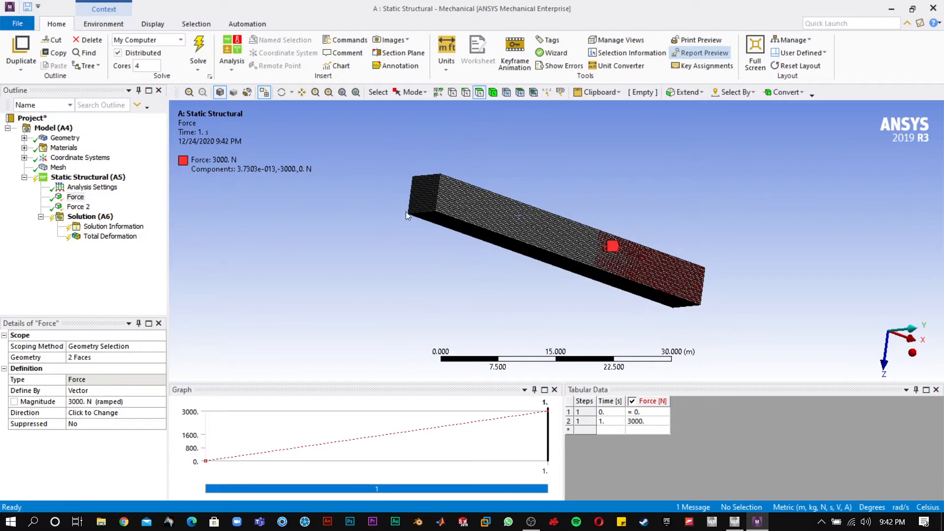
click(417, 203)
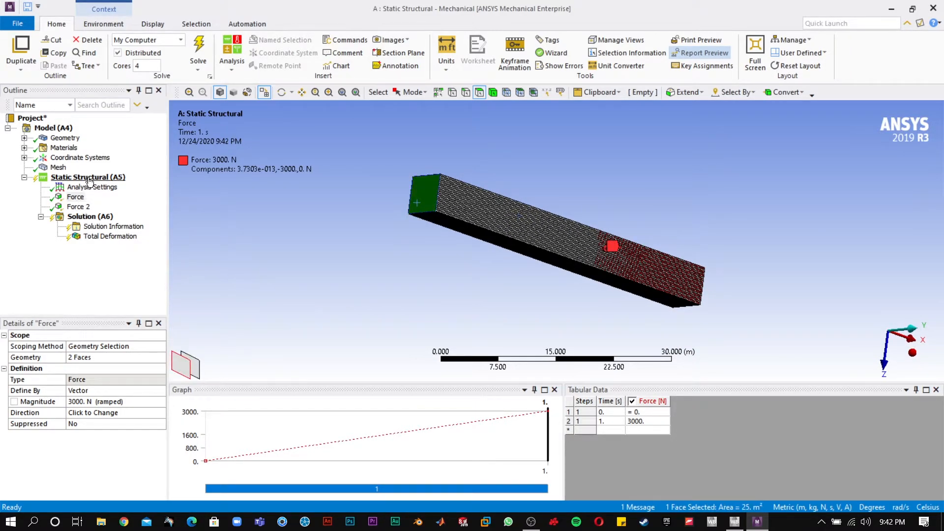
right_click(108, 180)
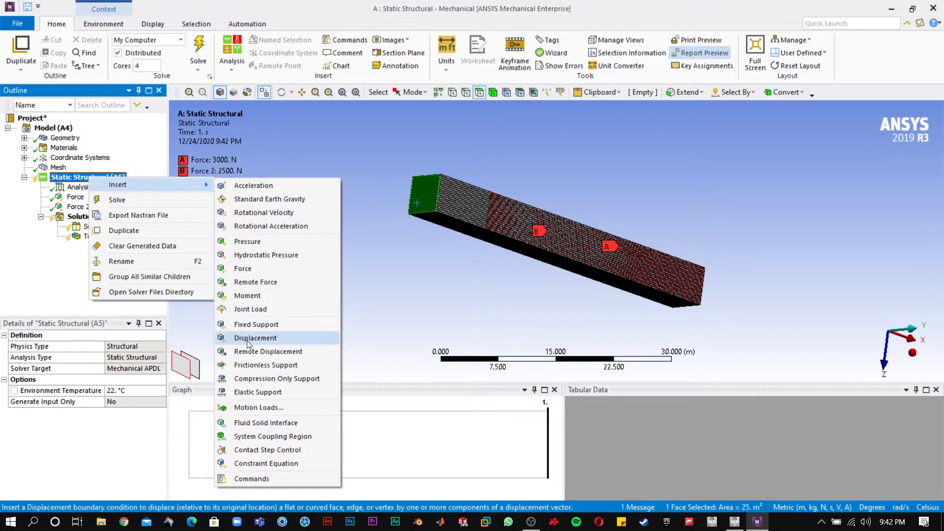
click(285, 325)
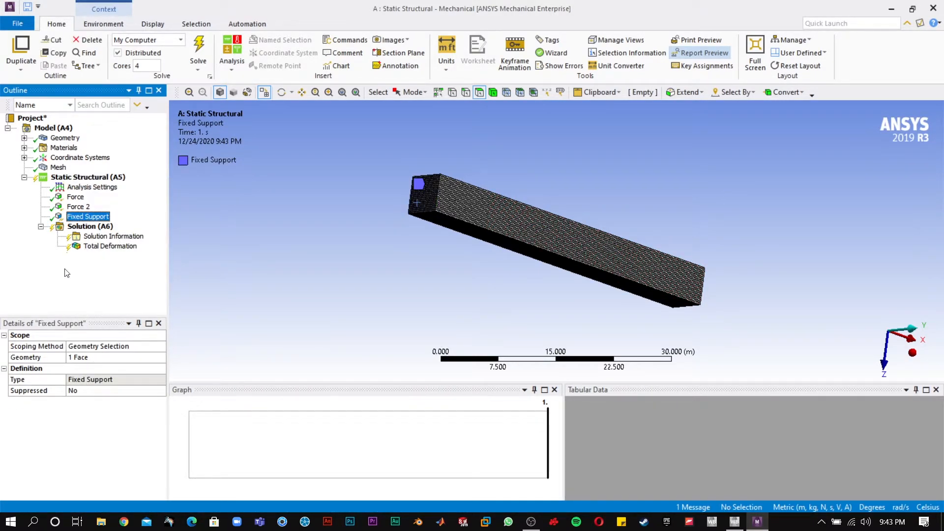
Step: Set the magnitude of the force on the two middle top face segments to 4000 N
middle_drag(414, 285, 269, 230)
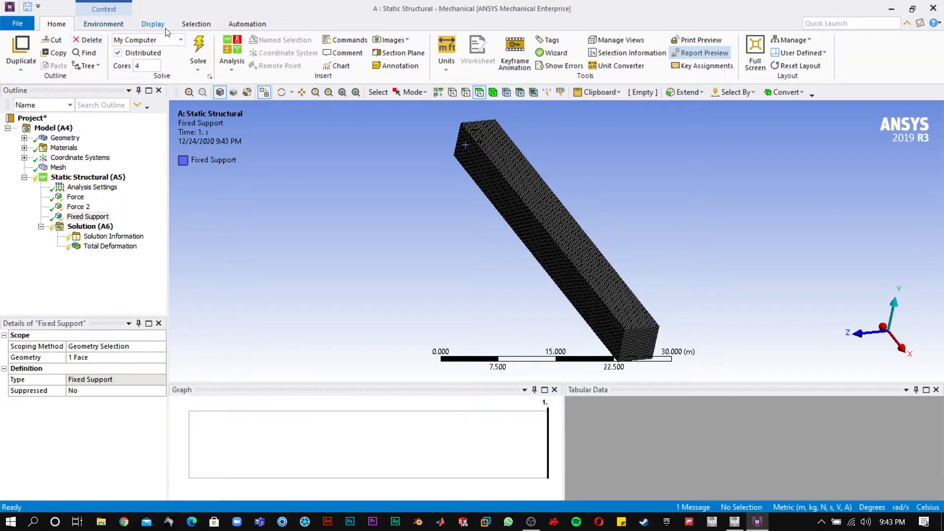
click(152, 24)
click(30, 39)
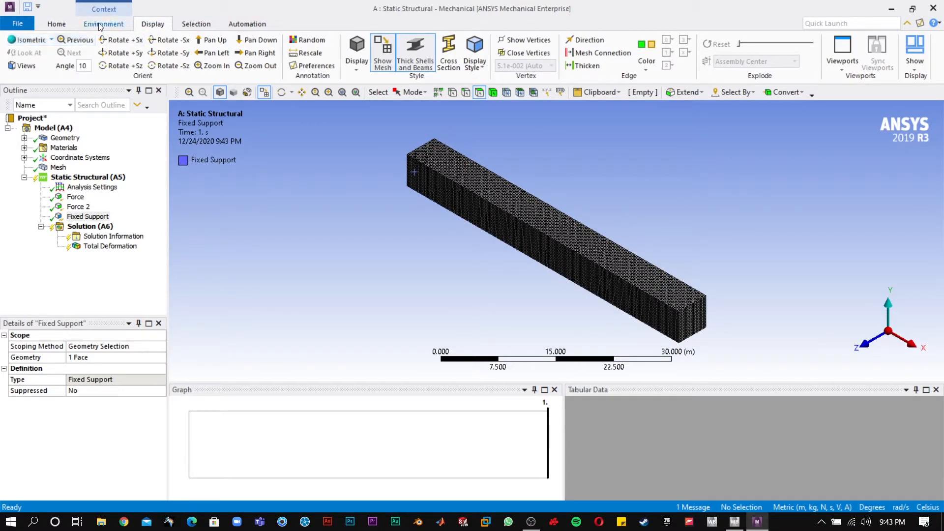
click(56, 23)
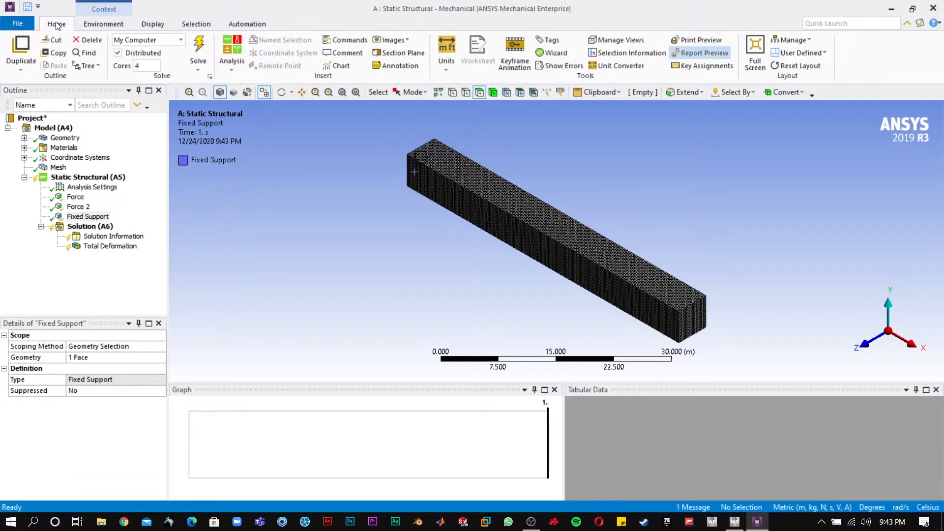
click(78, 207)
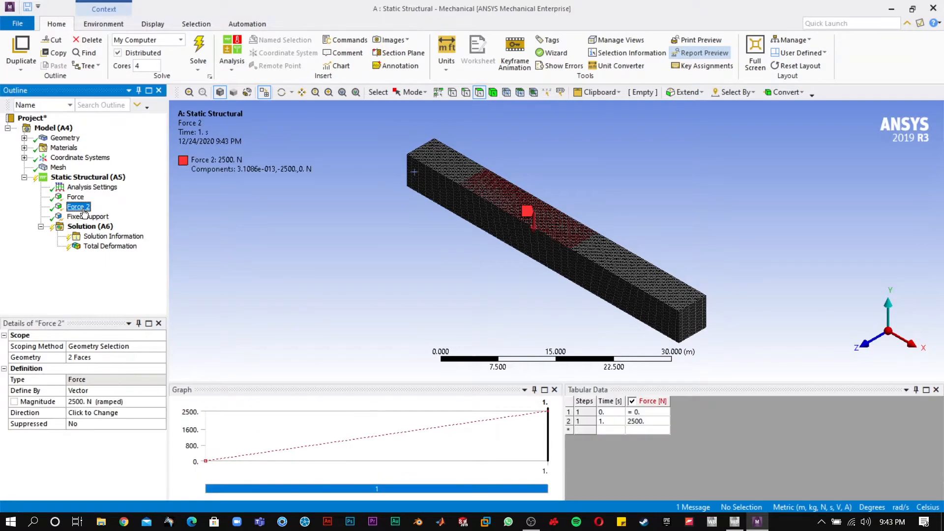
click(82, 403)
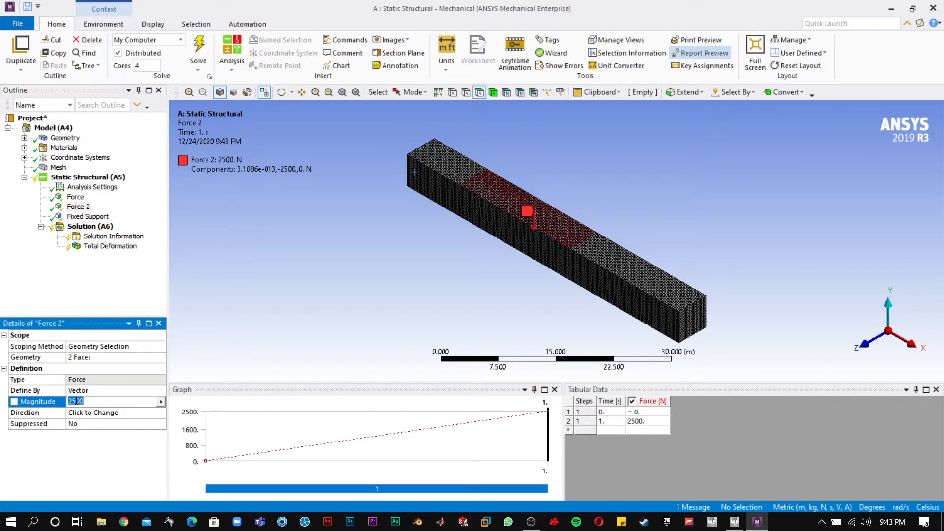
text(4000)
key(Return)
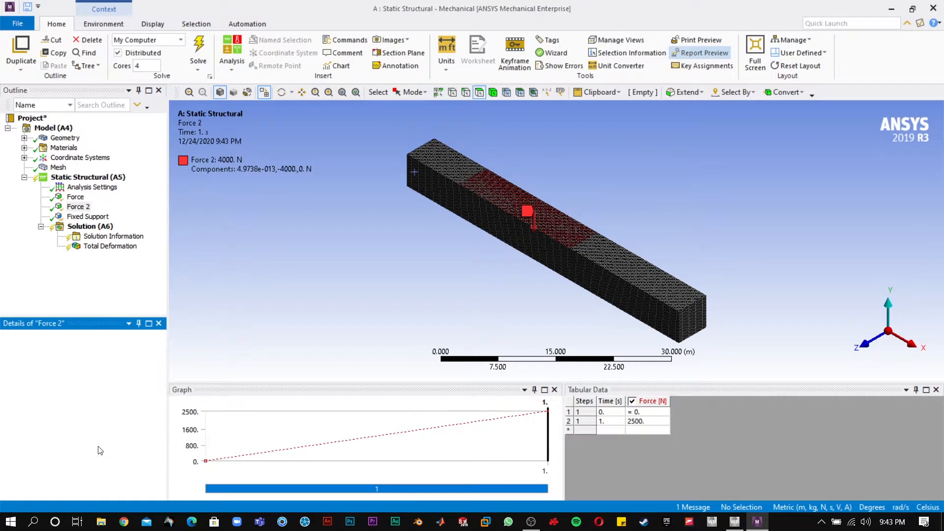
Step: Set the magnitude of the force on the two top face segments at the free end to 2000 N
click(77, 197)
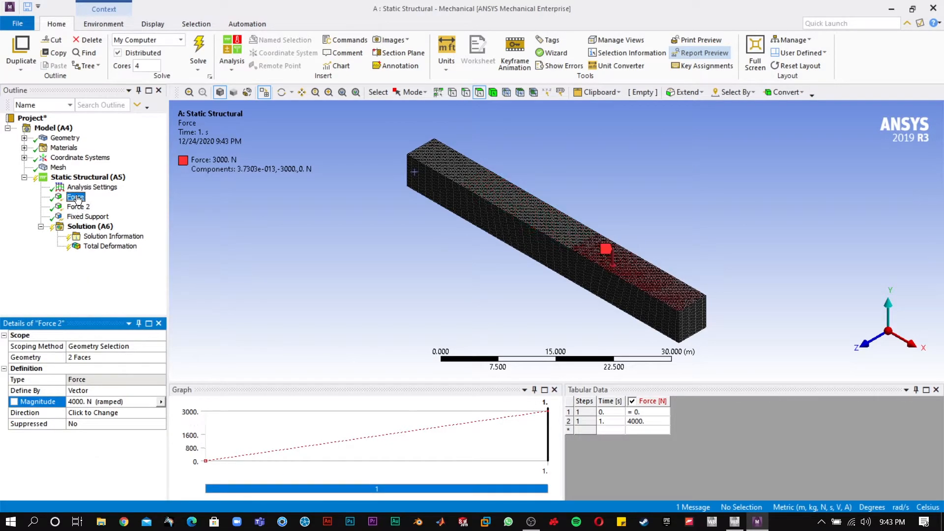
click(77, 402)
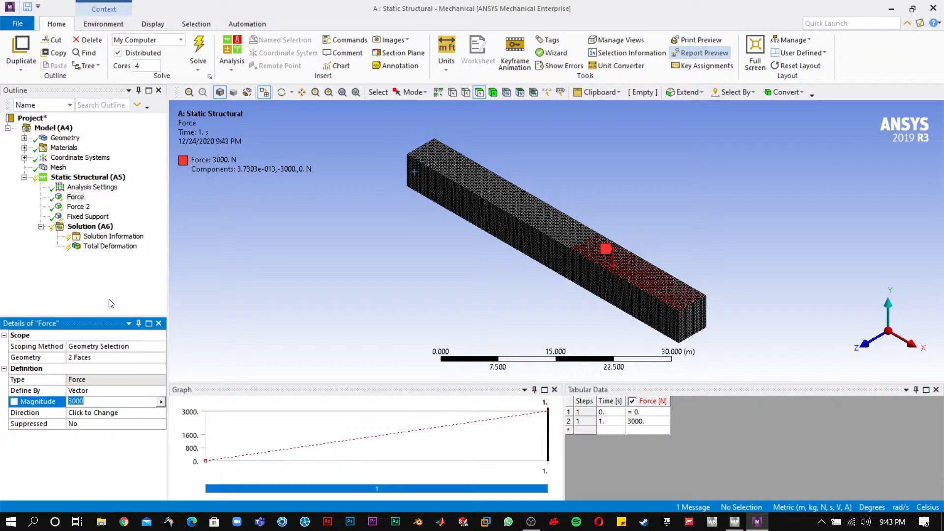
text(200)
key(Return)
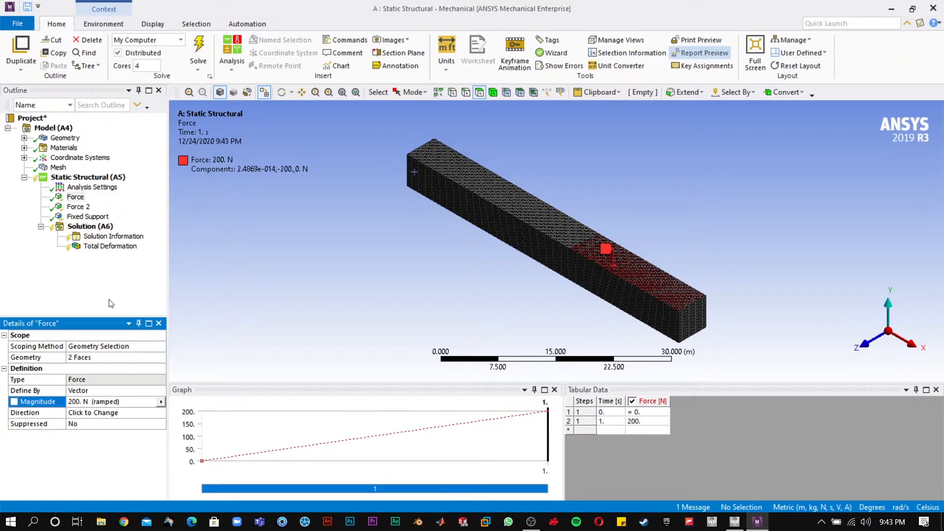
click(77, 402)
key(Return)
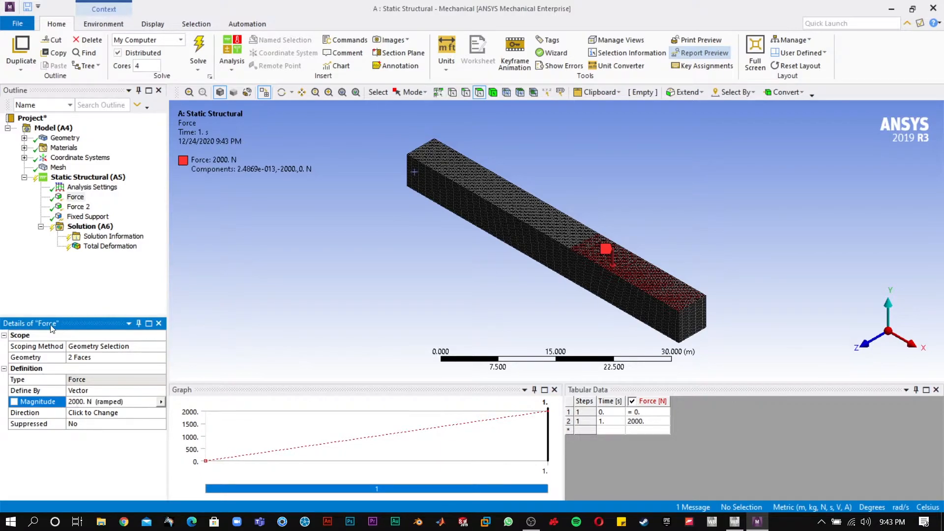
Step: Solve the analysis with the end-face support and changed forces, and display the Total Deformation result
click(75, 197)
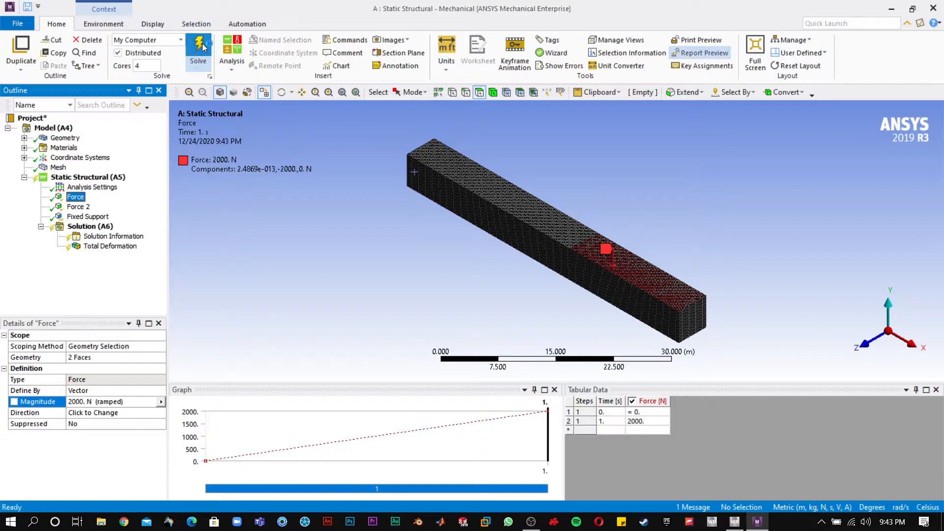
click(200, 50)
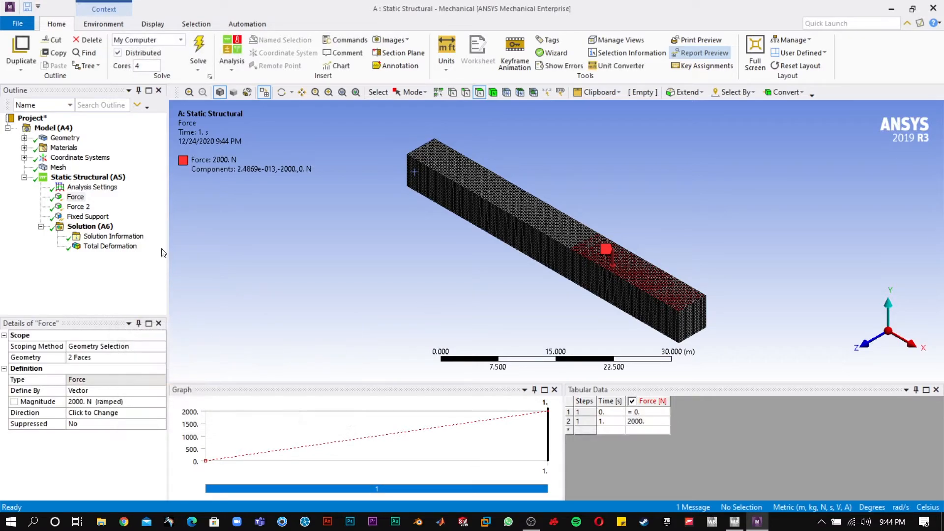
click(106, 247)
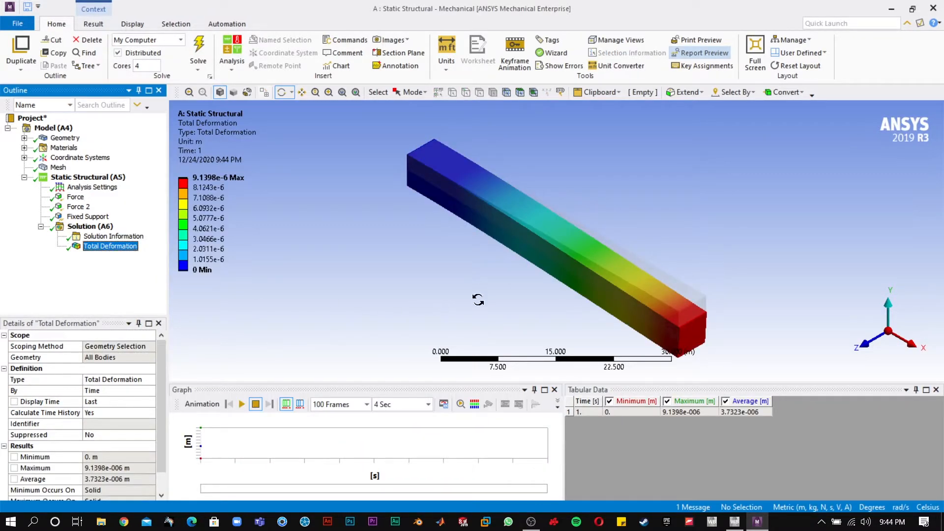
Step: Set the magnitude of the force on the two top face segments at the free end to 5000 N
drag(369, 304, 339, 276)
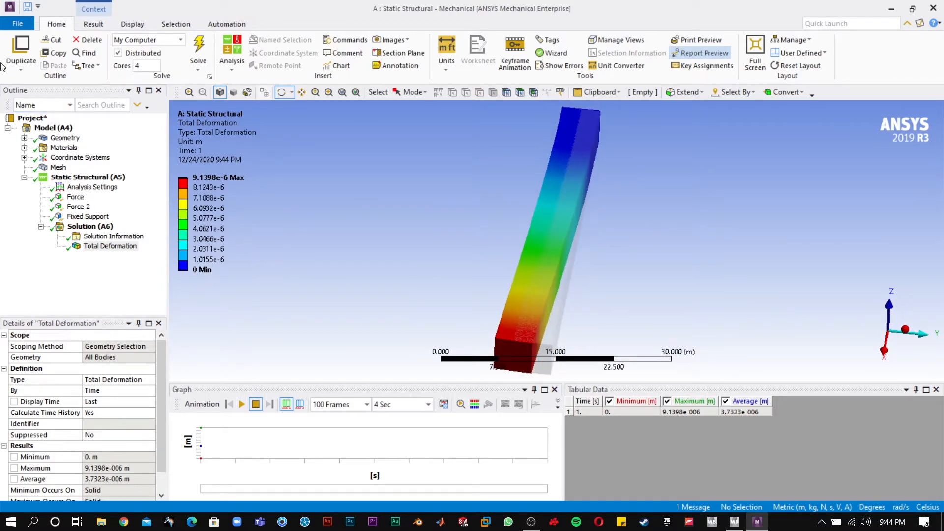
click(128, 26)
click(27, 40)
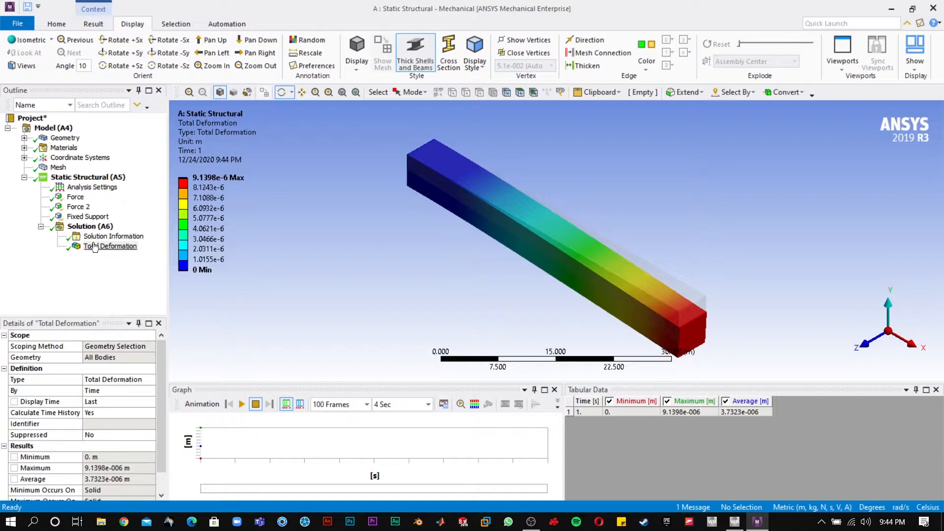
click(75, 197)
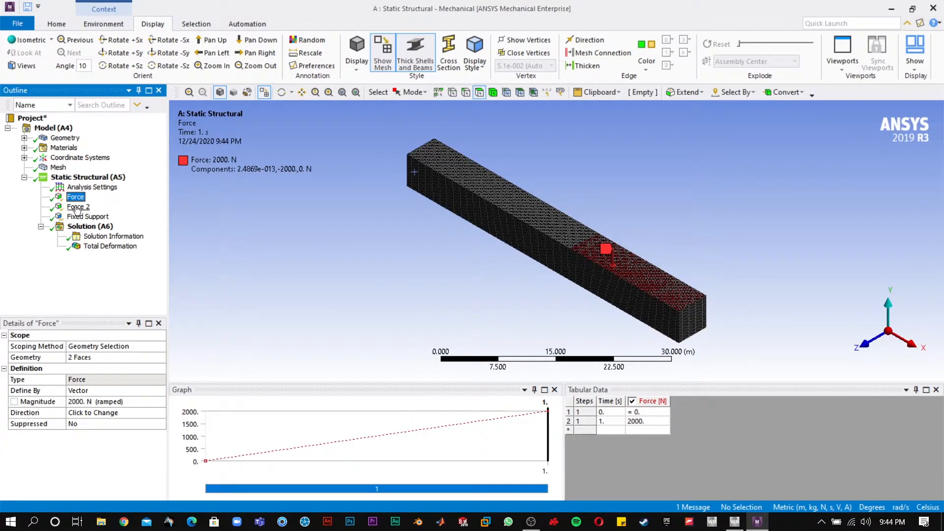
click(83, 402)
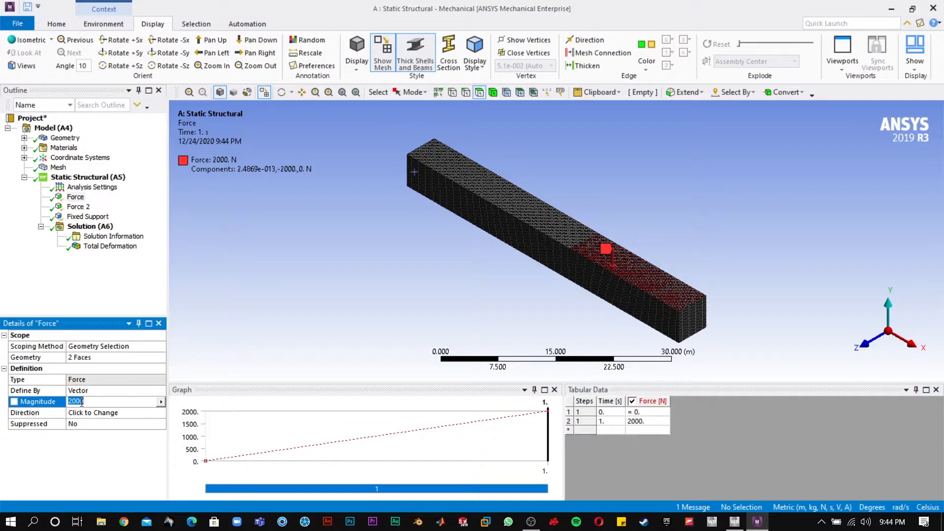
text(50)
click(102, 289)
Step: Set the magnitude of the force on the two middle top face segments to 5000 N
click(78, 207)
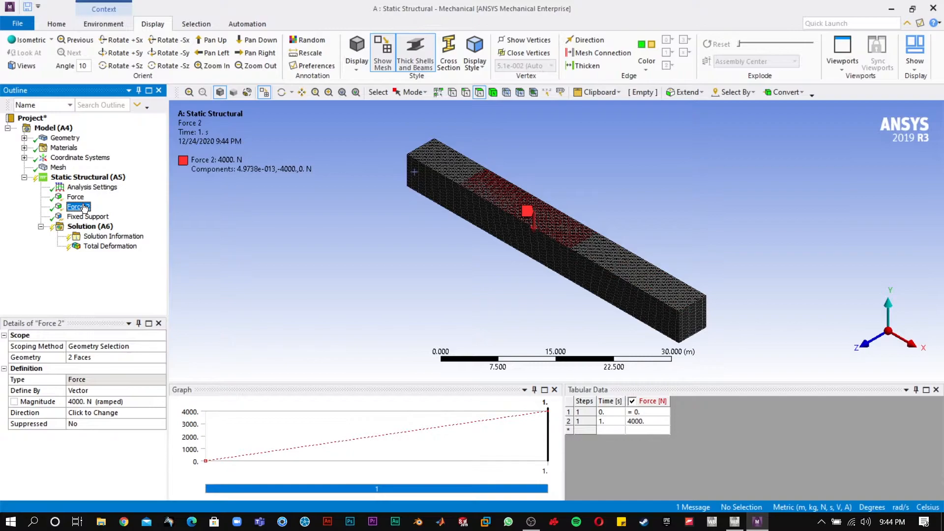
click(76, 404)
text(5000)
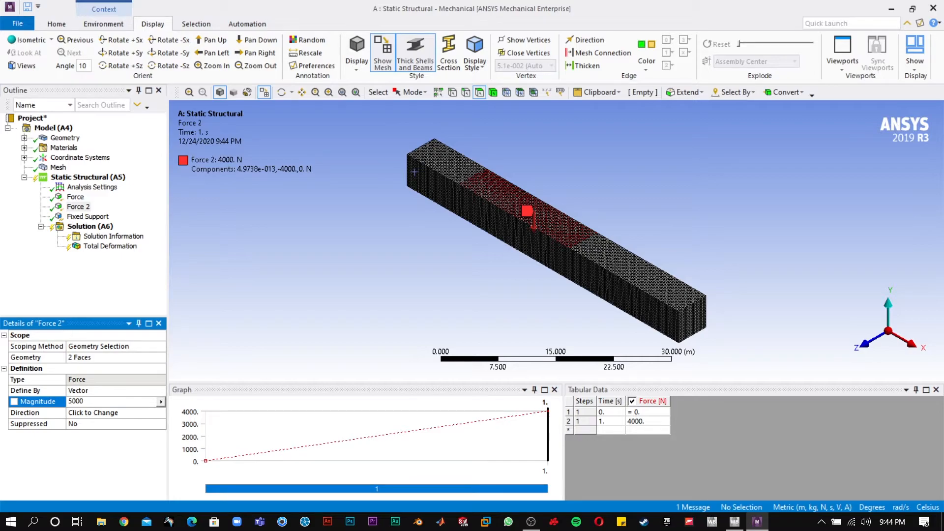
key(Return)
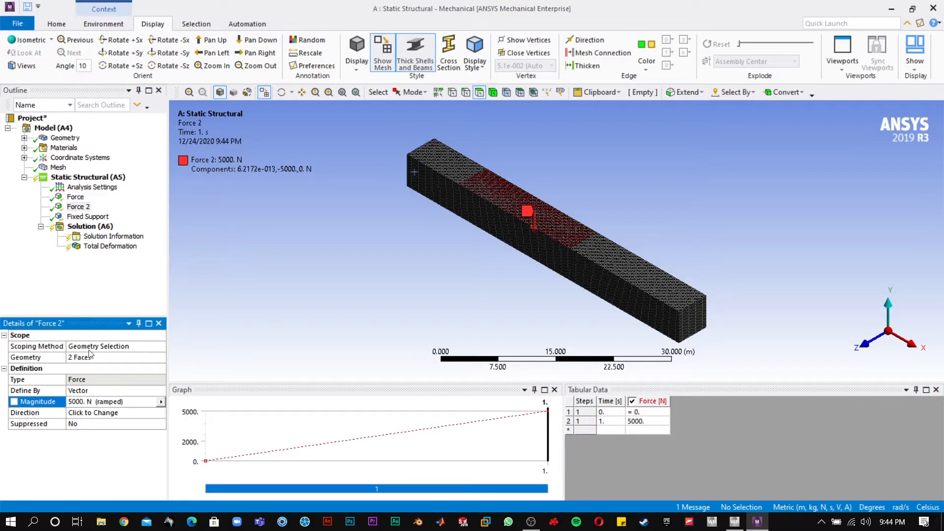
click(42, 299)
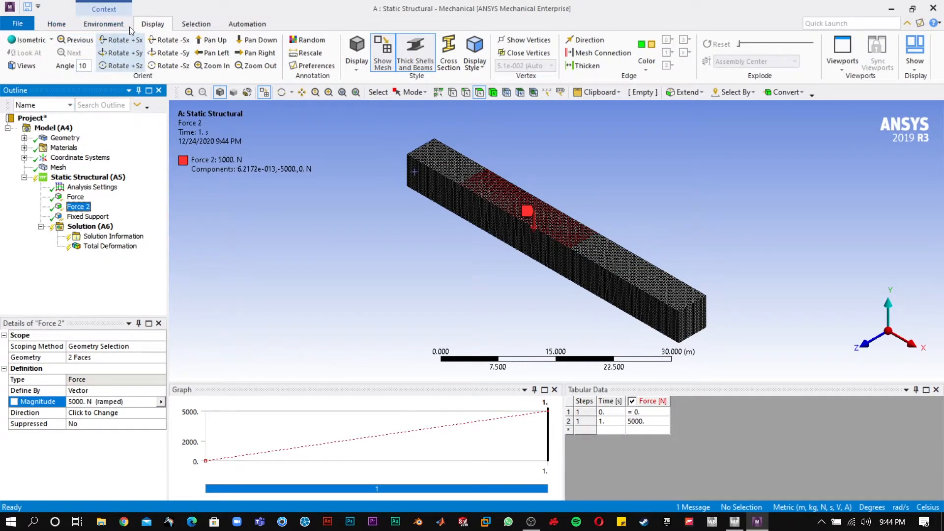
Step: Solve the analysis with both 5000 N forces and animate the Total Deformation result
click(57, 23)
click(198, 49)
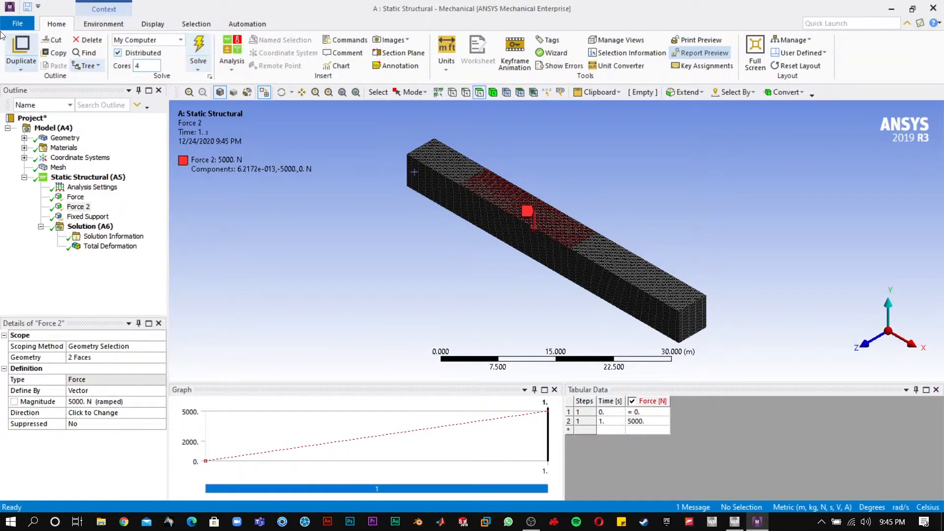
click(110, 246)
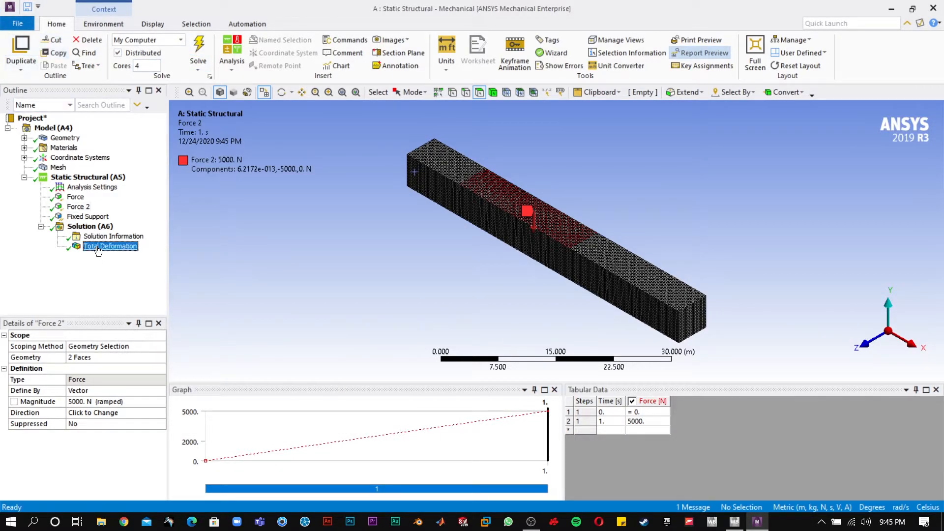
drag(430, 308, 487, 296)
click(242, 405)
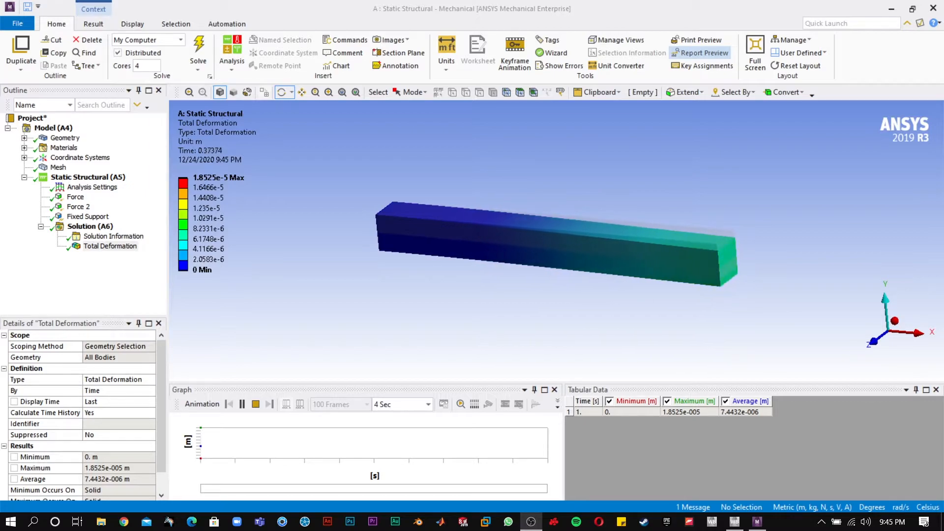
Step: Delete both downward forces from the static structural analysis, keeping the Fixed Support
right_click(79, 207)
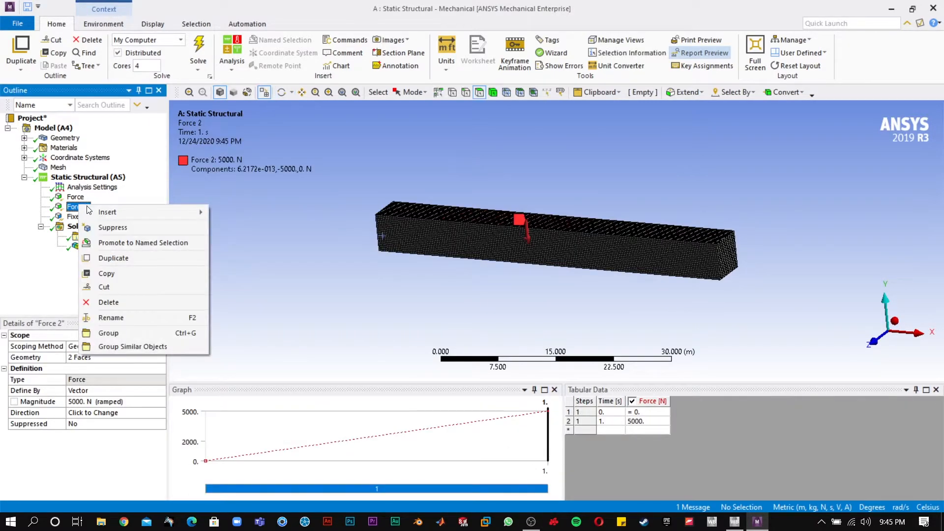
click(105, 302)
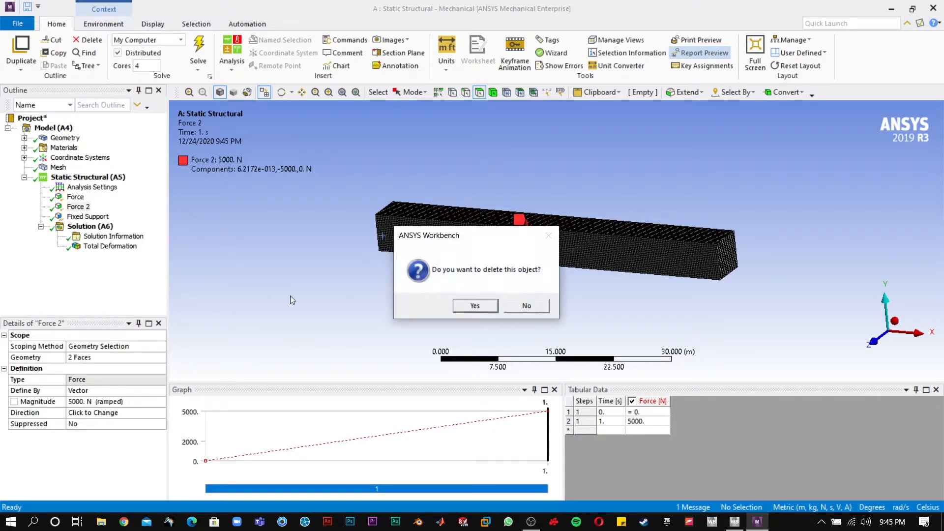
click(461, 309)
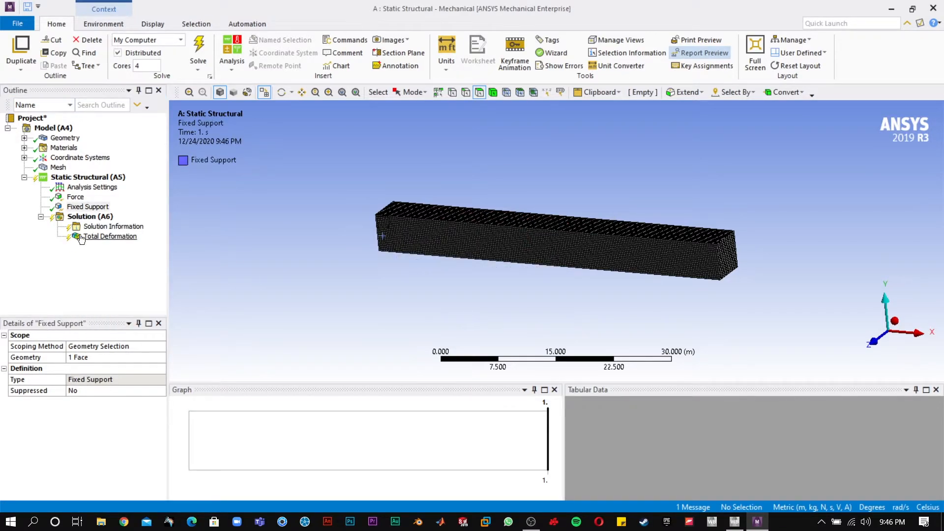
right_click(75, 198)
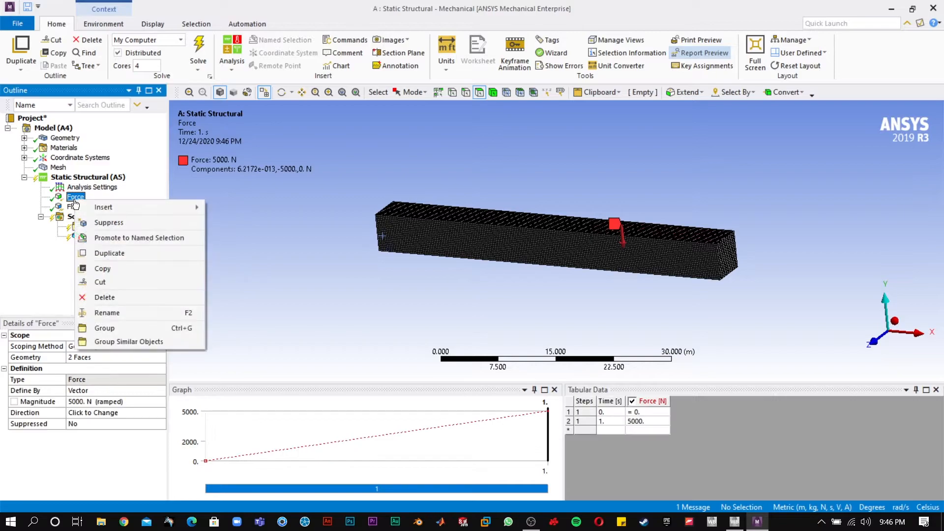
click(105, 297)
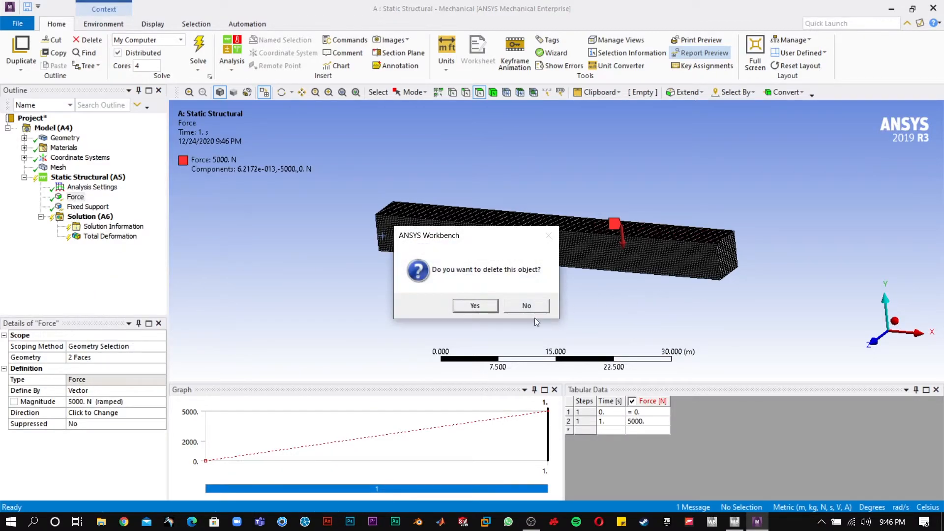
click(463, 307)
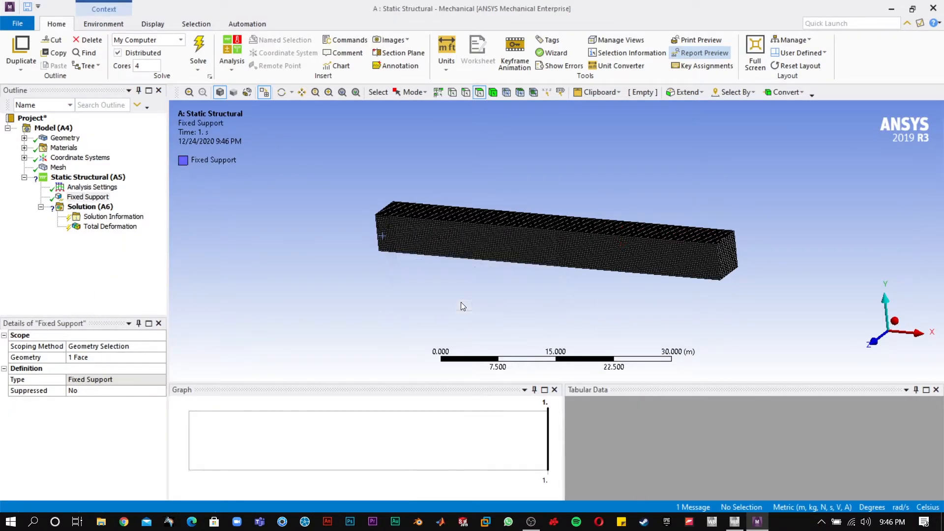
Step: Insert a 50000 N Force on the square face at the beam's free end, directed inward along the negative X axis
click(730, 252)
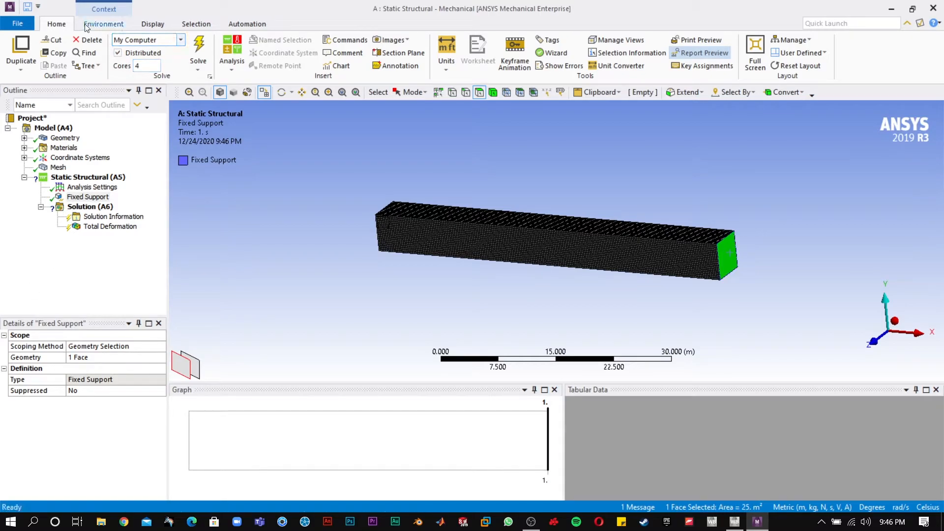
right_click(92, 207)
right_click(100, 178)
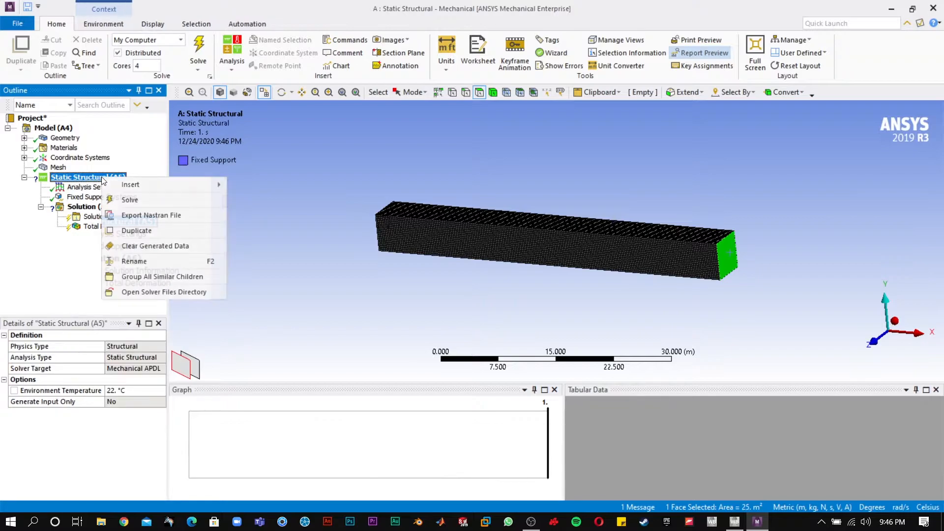
mouse_move(130, 185)
click(274, 269)
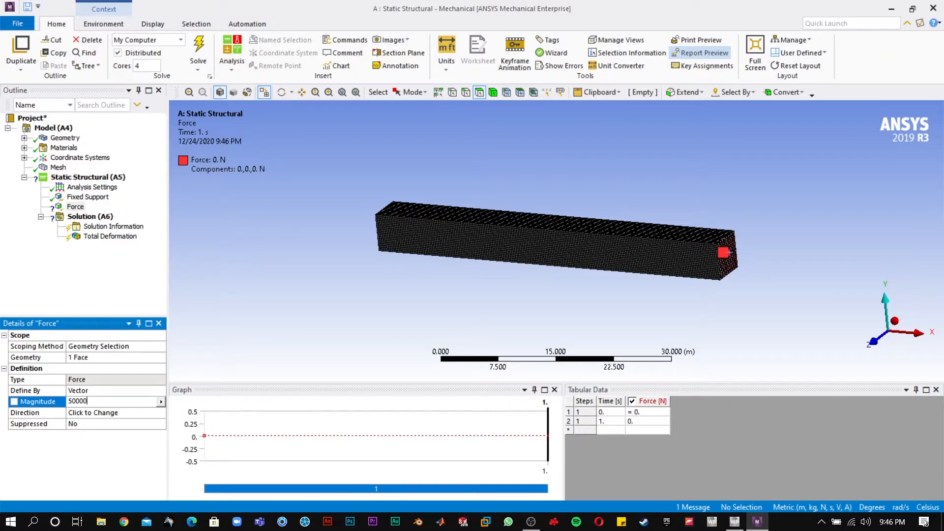
click(82, 415)
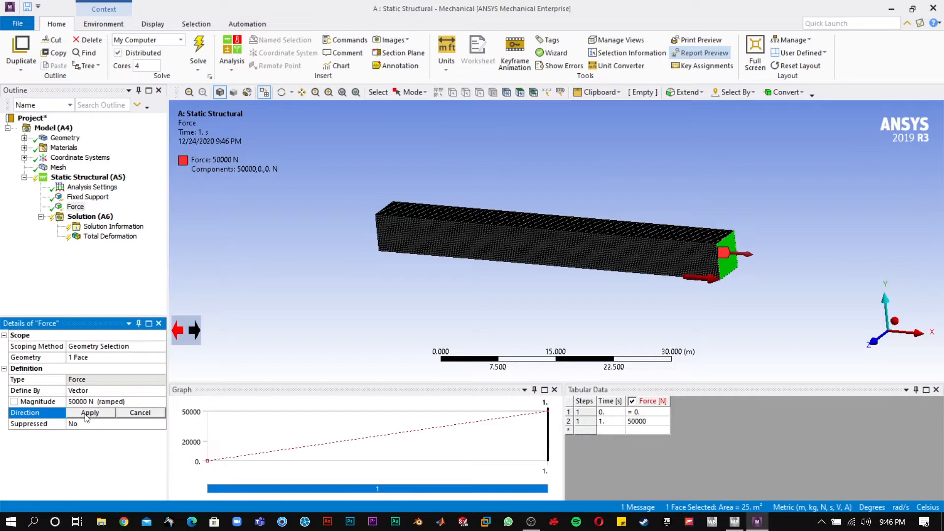
click(181, 333)
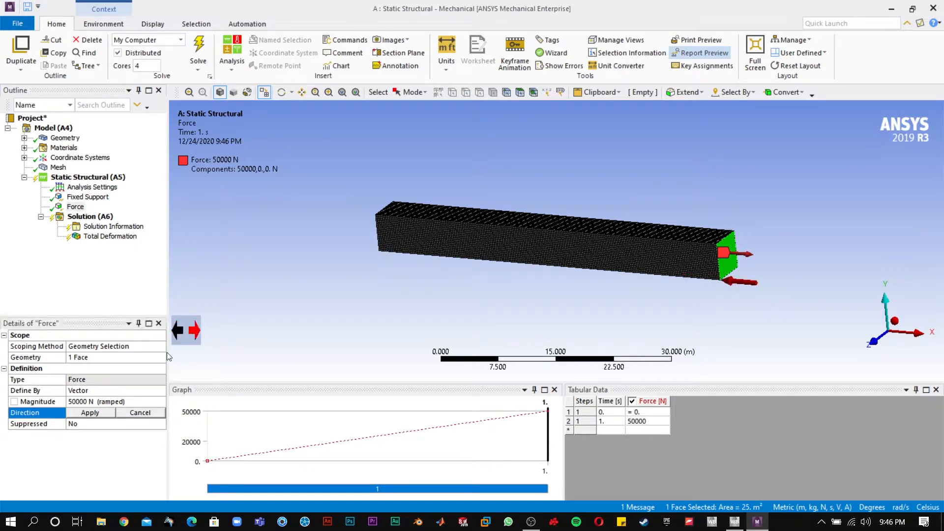
click(112, 417)
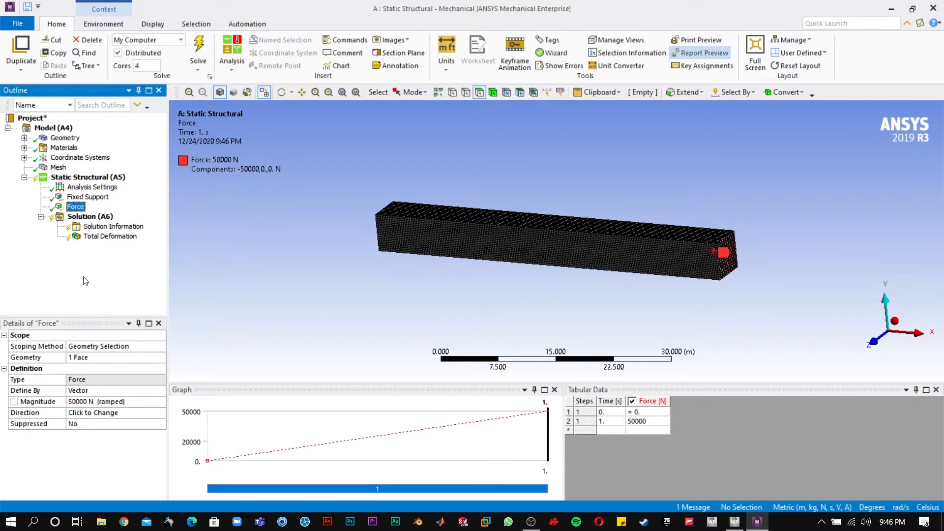
Step: Solve the analysis with the axial force and animate the Total Deformation result
click(199, 48)
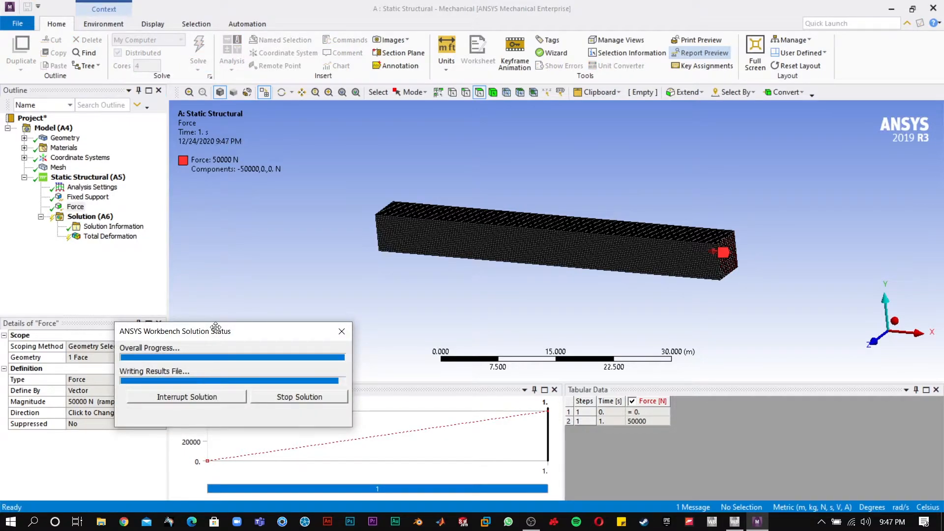
click(98, 238)
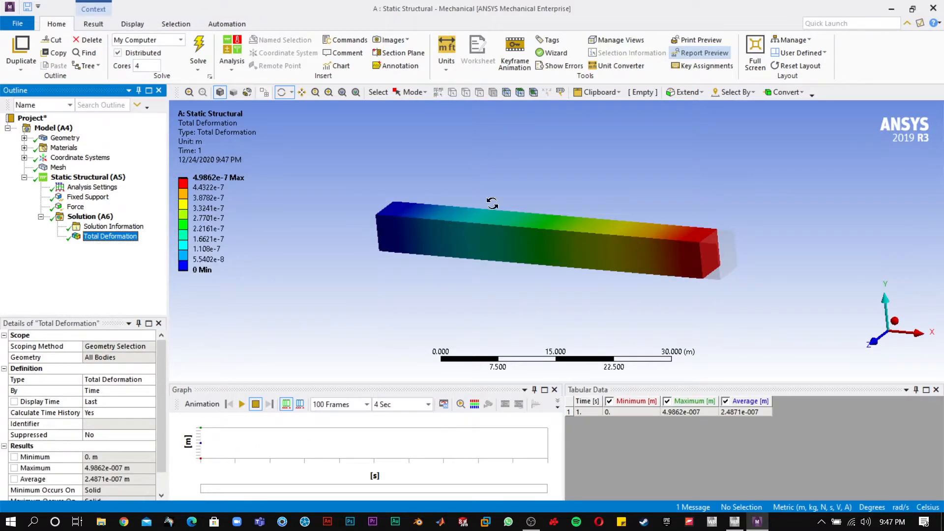
click(241, 404)
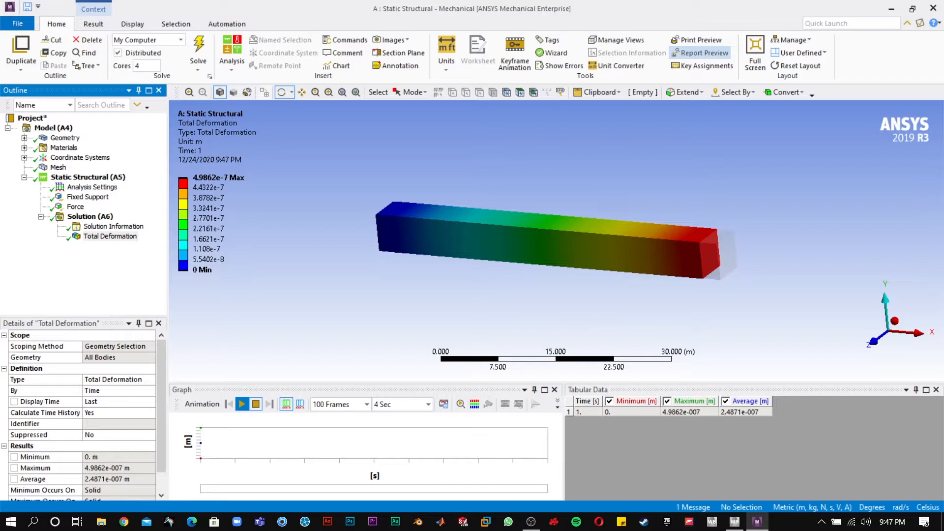
Step: Inspect the axially loaded beam's deformation from another angle, restore the isometric view and pause the animation
drag(667, 237, 850, 137)
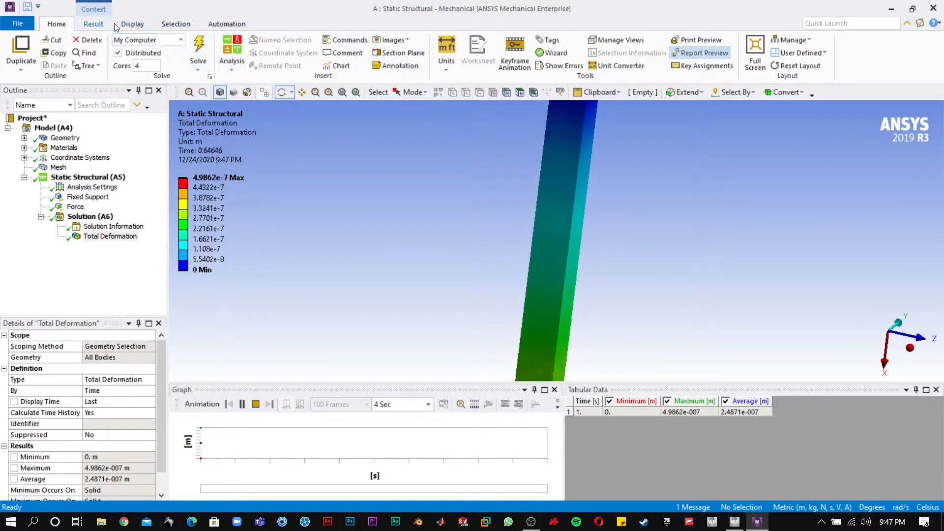
click(133, 24)
click(31, 40)
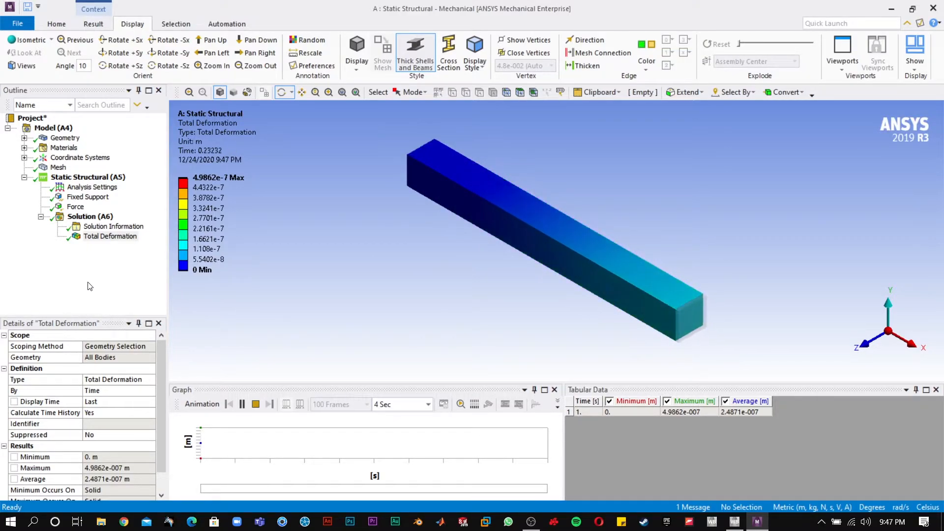
click(242, 405)
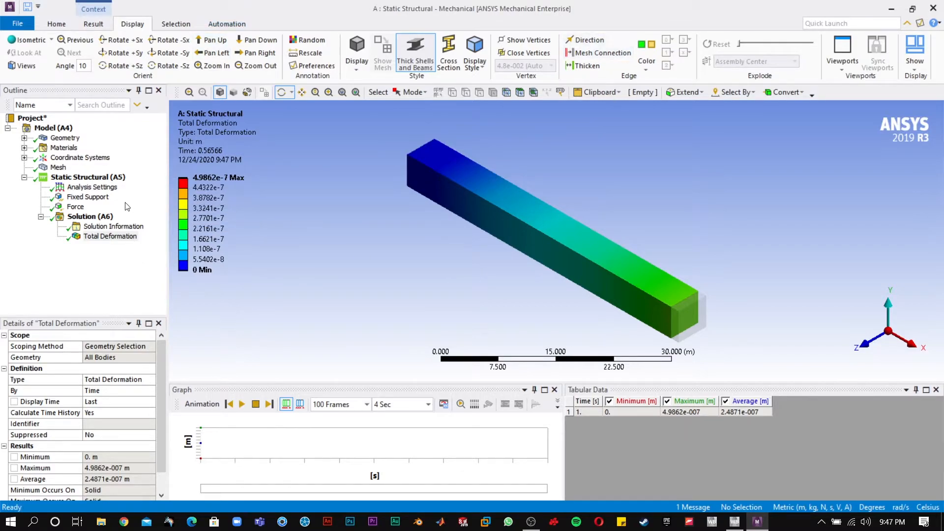
Step: Close Mechanical and rename the Static Structural system in the Workbench project schematic as "Beam Structural analysis"
click(934, 7)
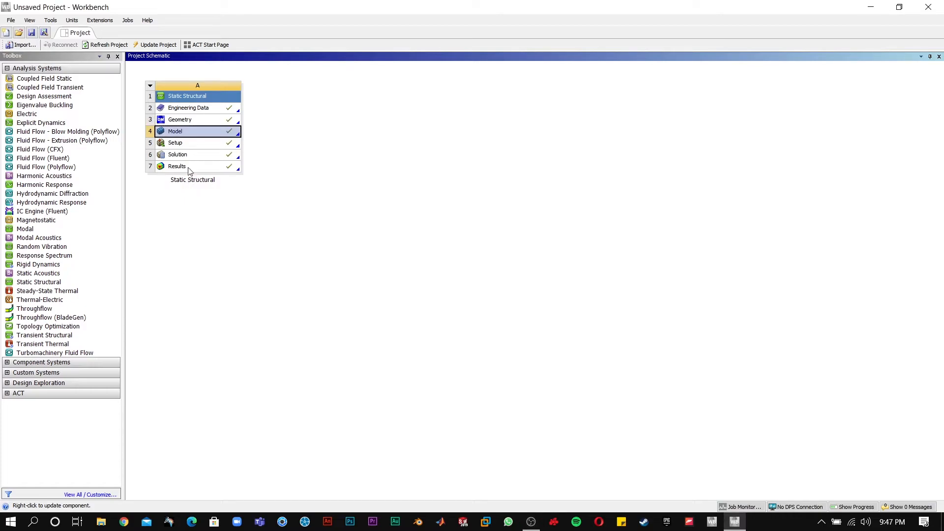
right_click(147, 92)
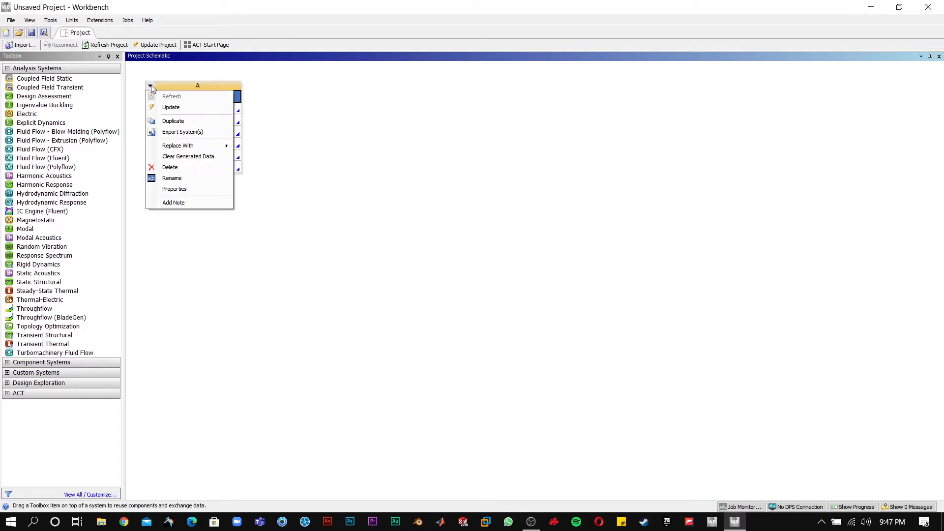
click(171, 179)
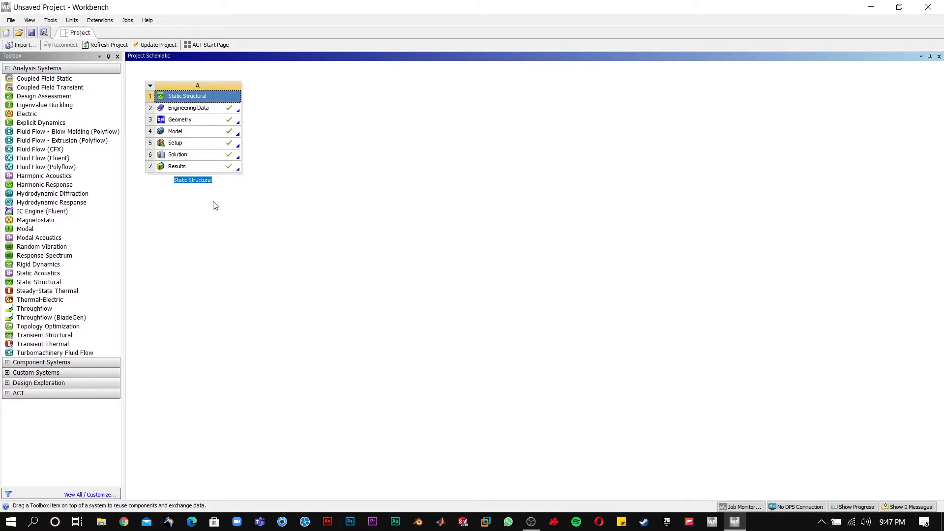
text(B)
text(Structural analysis)
key(Return)
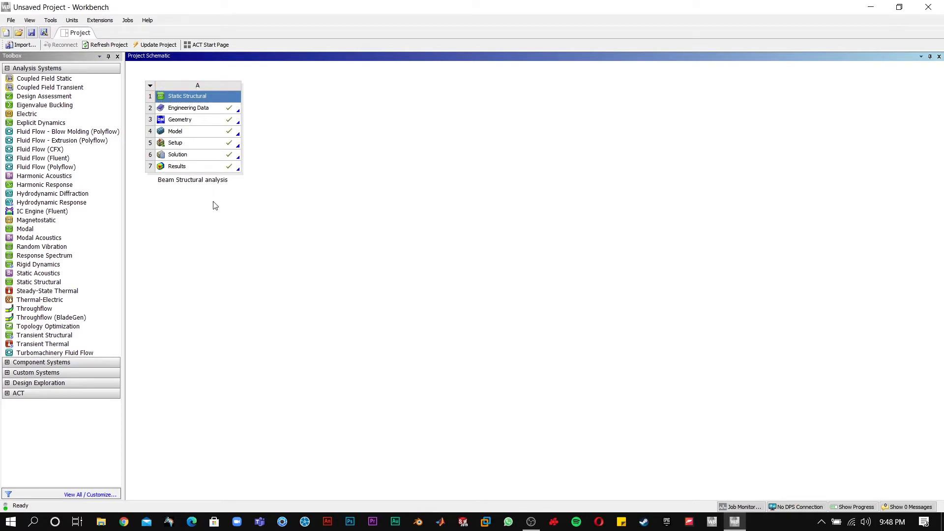
click(153, 86)
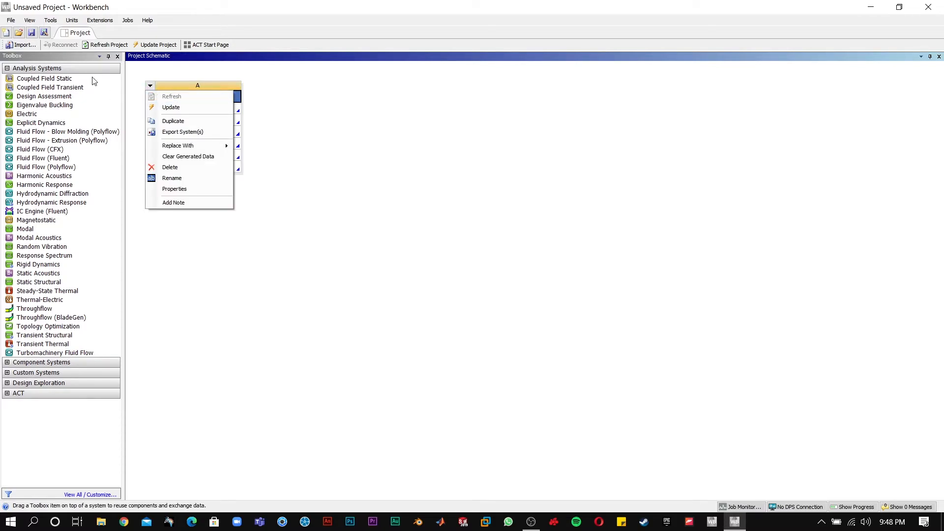
click(77, 61)
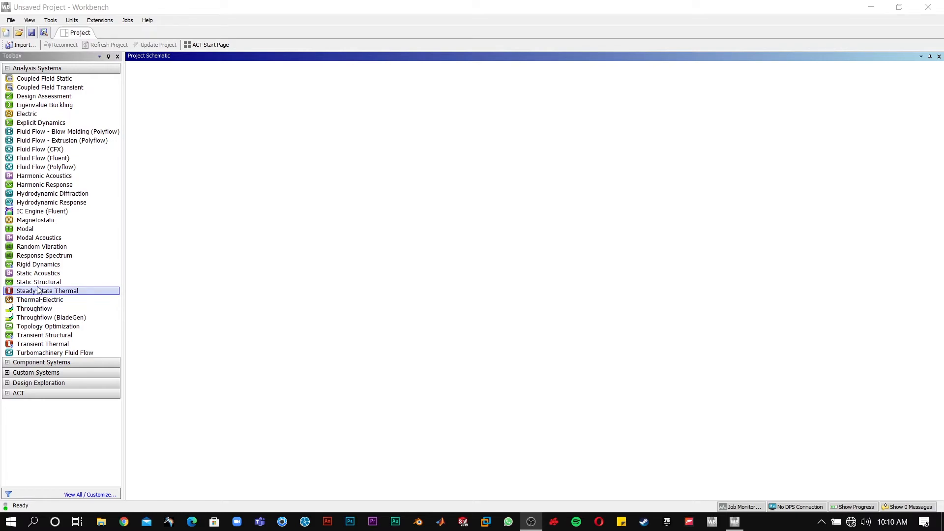
Step: Add a standalone Static Structural system to the project schematic and open its Geometry in DesignModeler
drag(29, 285, 185, 96)
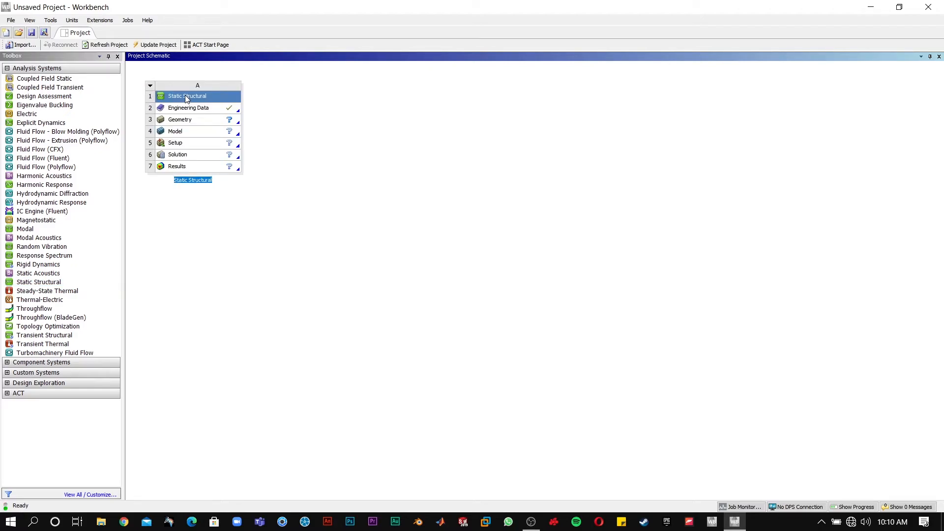
click(199, 123)
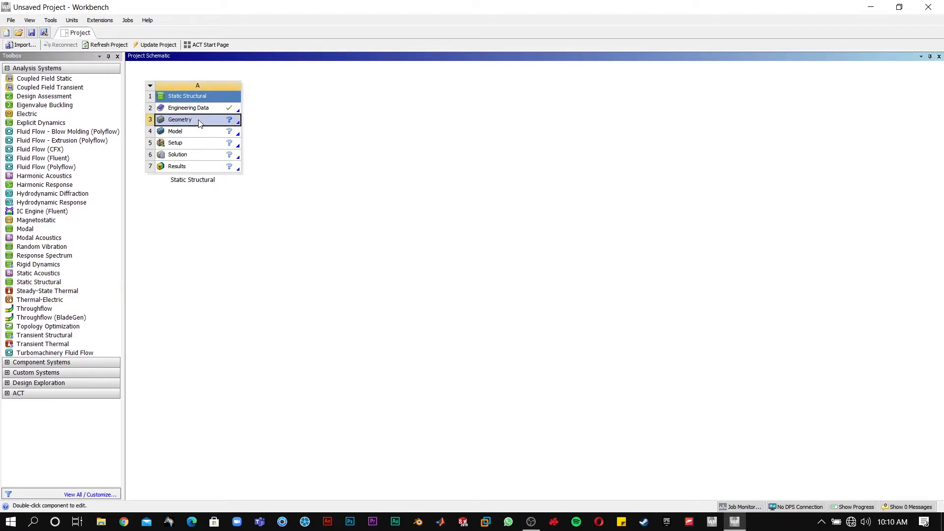
right_click(200, 123)
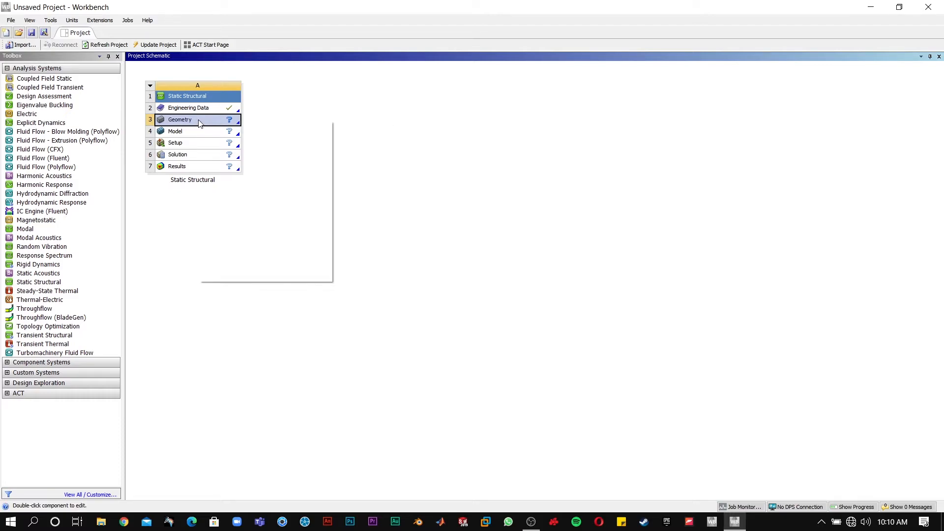
click(227, 139)
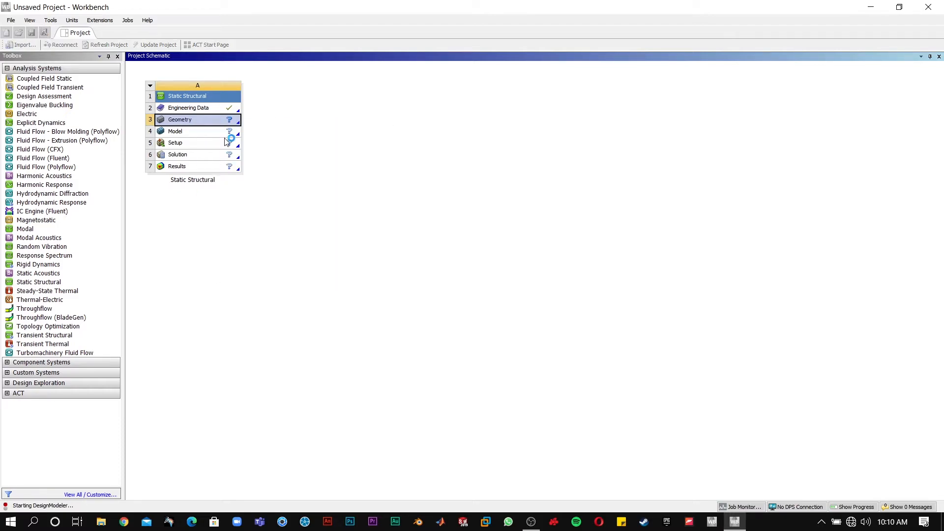
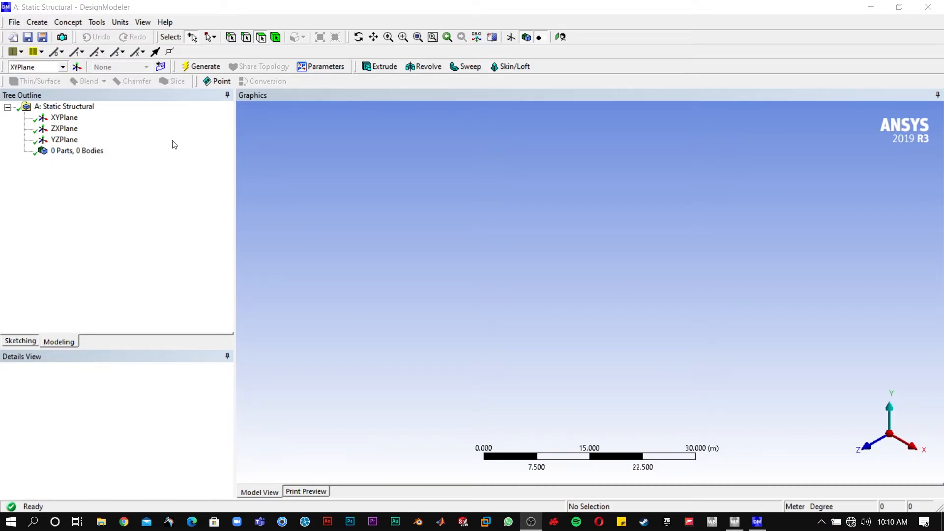
Step: Sketch a circle about 14 m in diameter centred on the origin of the XY plane, viewing the plane face-on
click(18, 343)
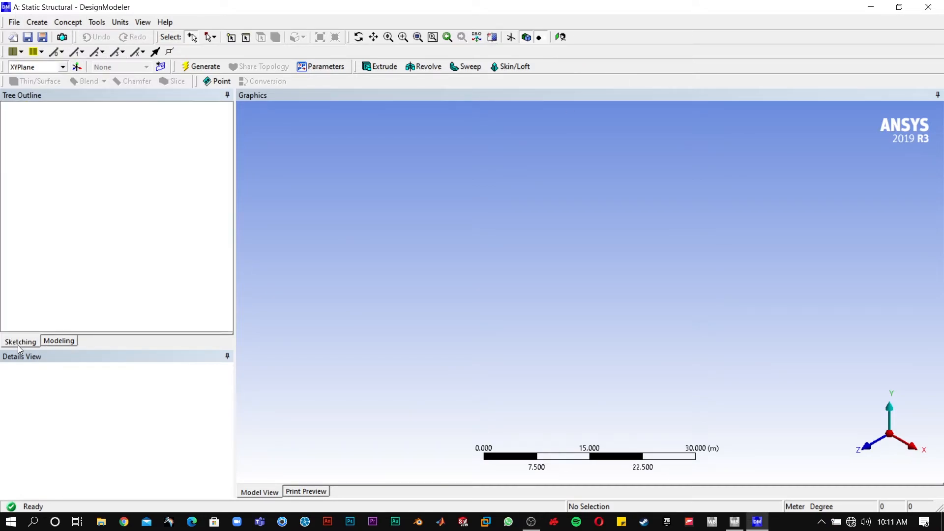
click(561, 37)
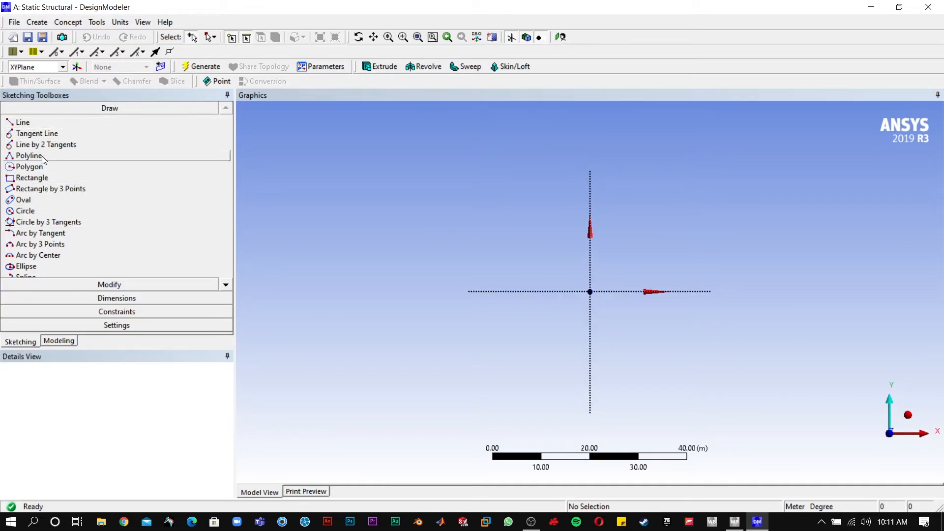
click(22, 211)
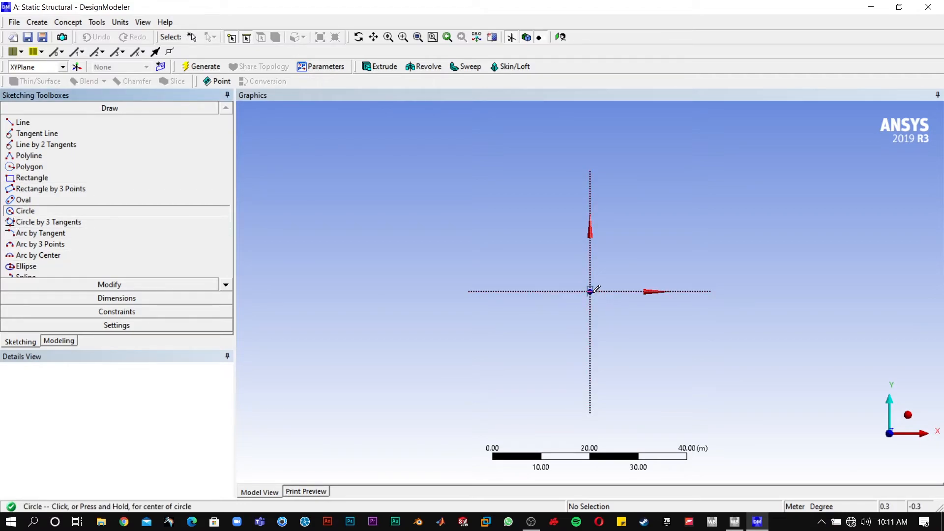
click(590, 292)
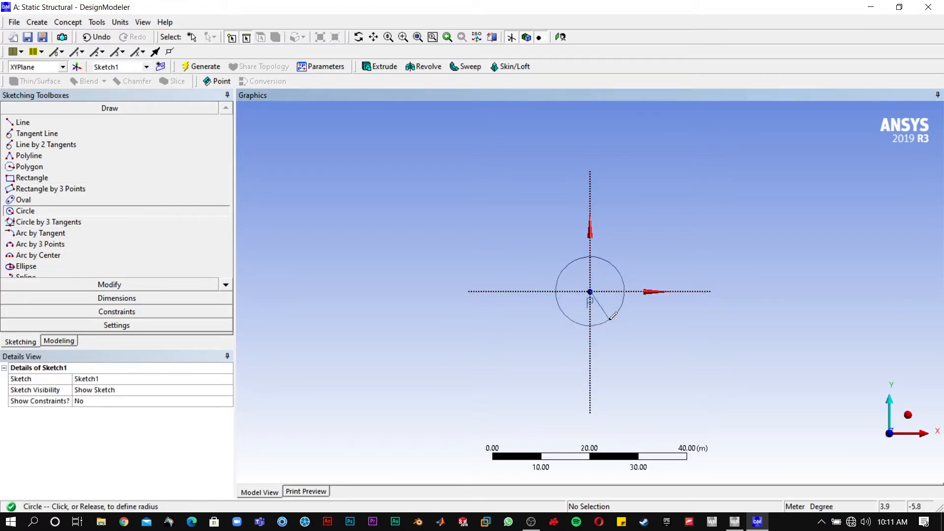
click(613, 316)
Step: Dimension the circle's diameter, set it to 20 m and generate the sketch
click(111, 300)
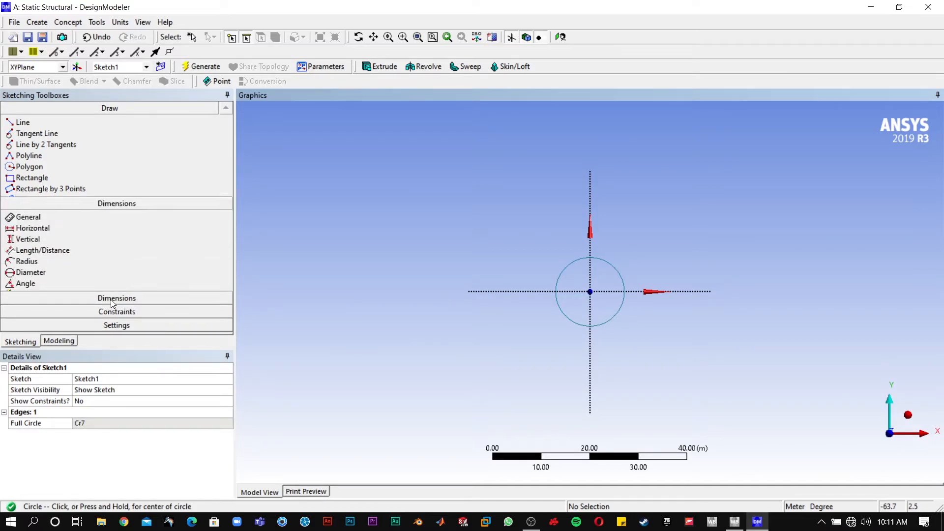
click(564, 274)
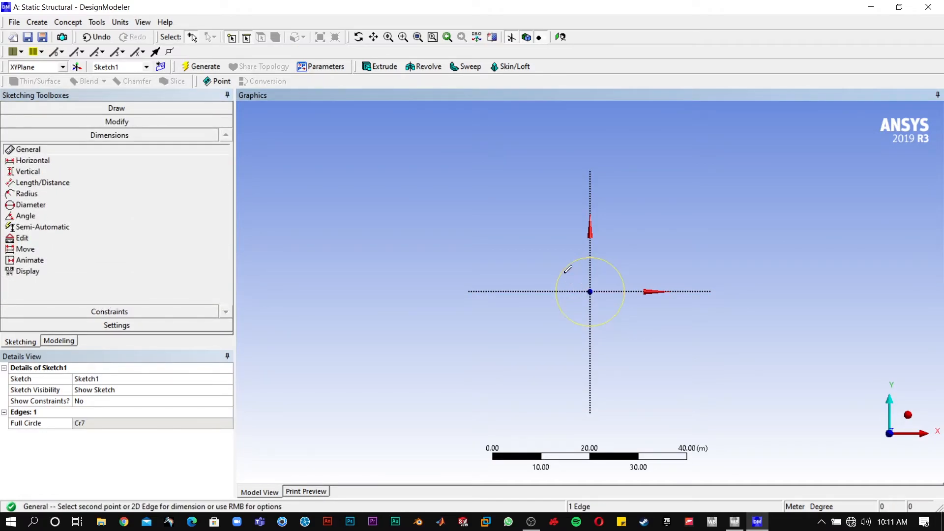
click(536, 209)
click(83, 423)
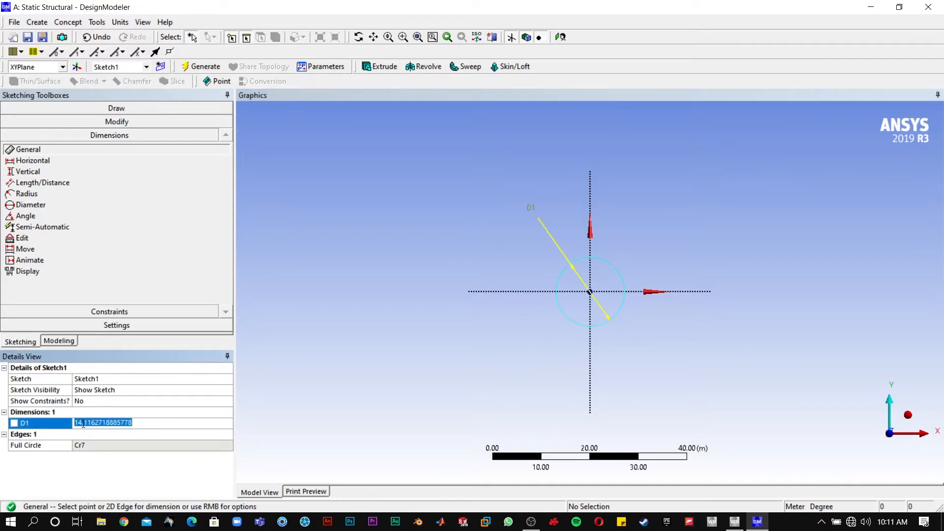
text(20)
key(Return)
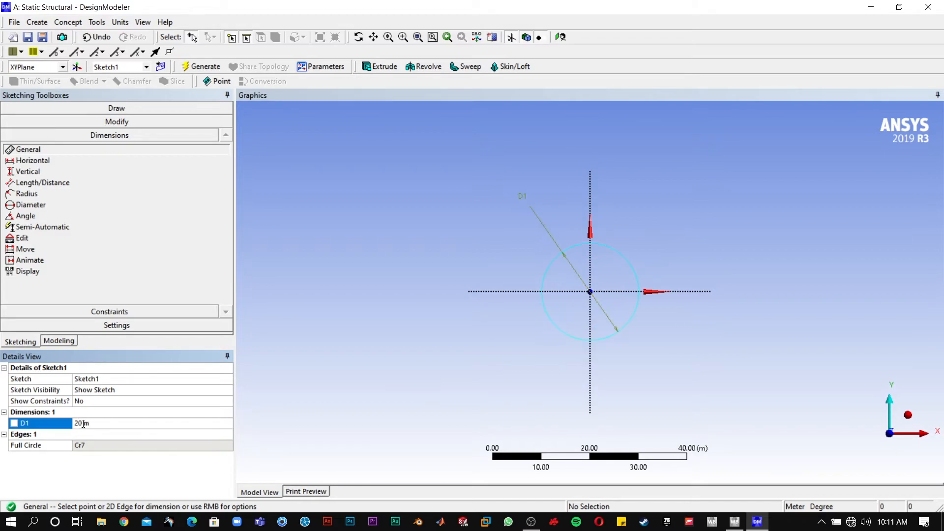
click(301, 165)
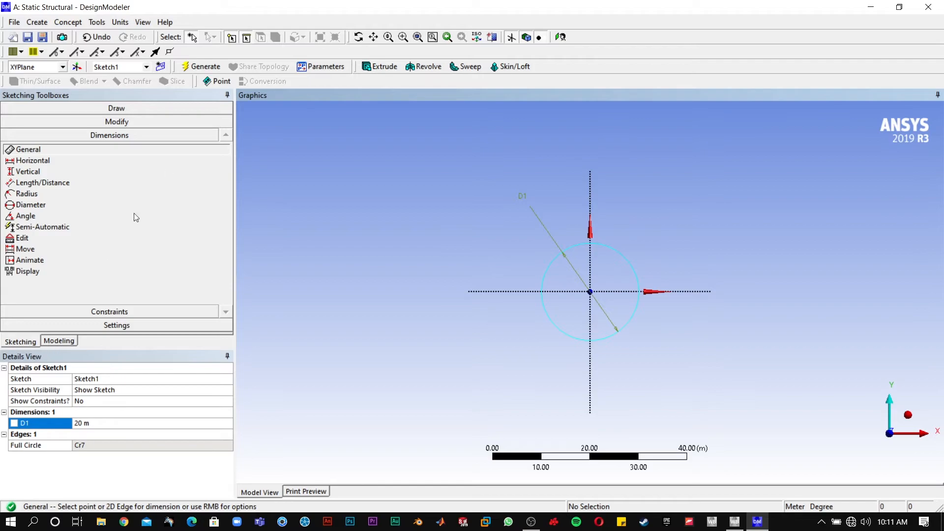
click(181, 66)
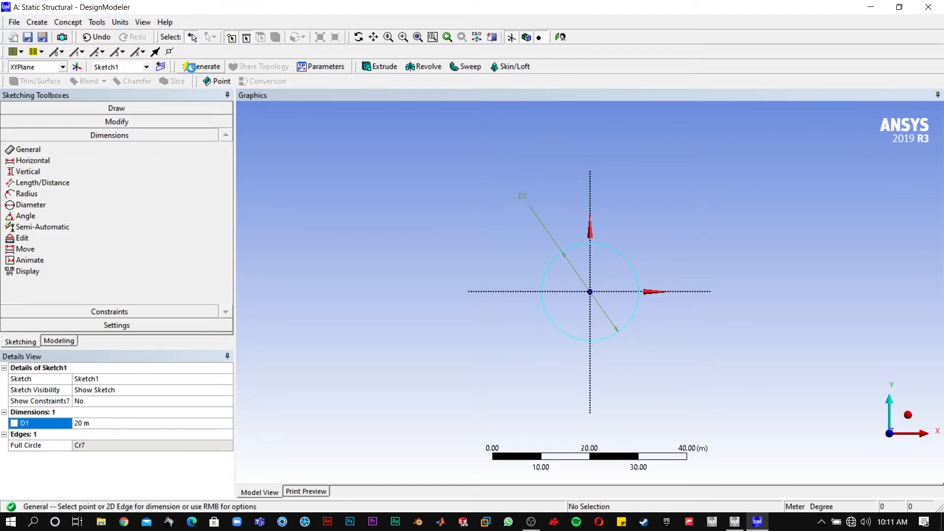
Step: Start an Extrude of the circle sketch with a fixed depth of 50 m, shown in isometric view
click(67, 343)
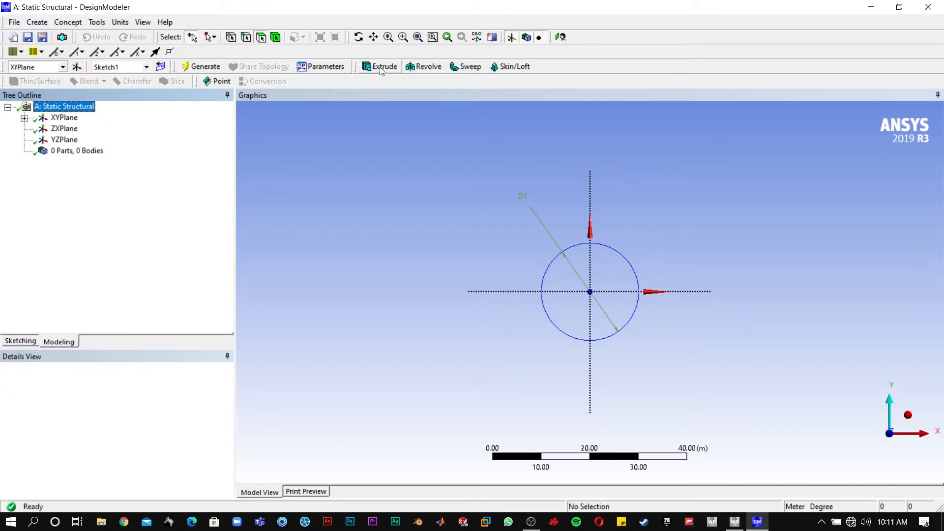
click(477, 37)
click(379, 67)
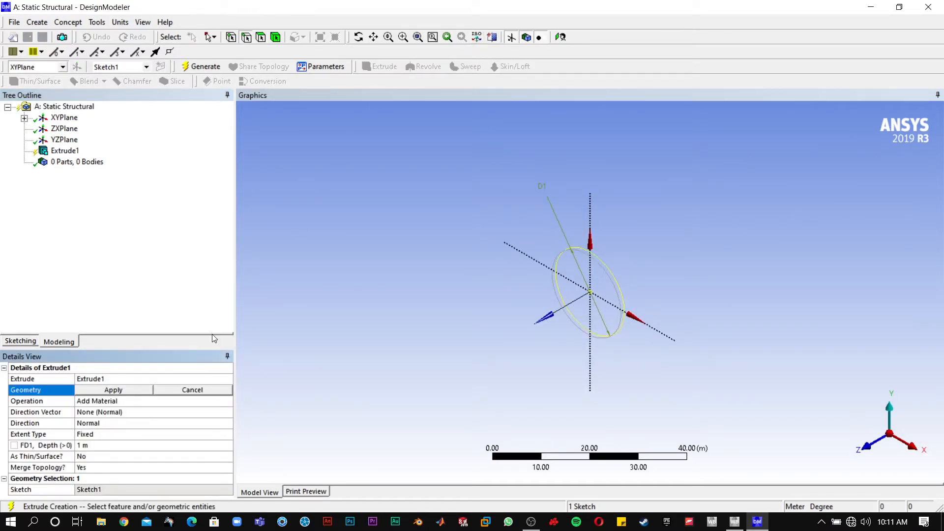
click(84, 446)
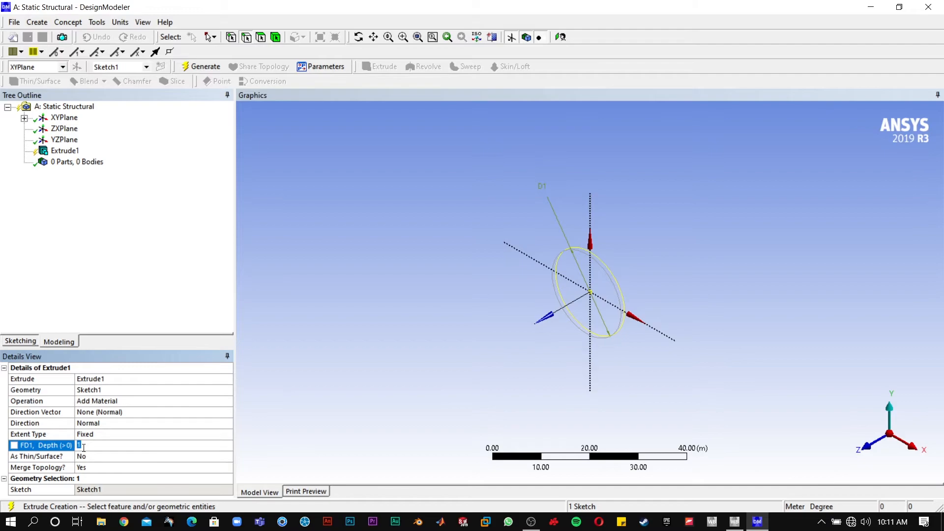
text(50)
click(64, 302)
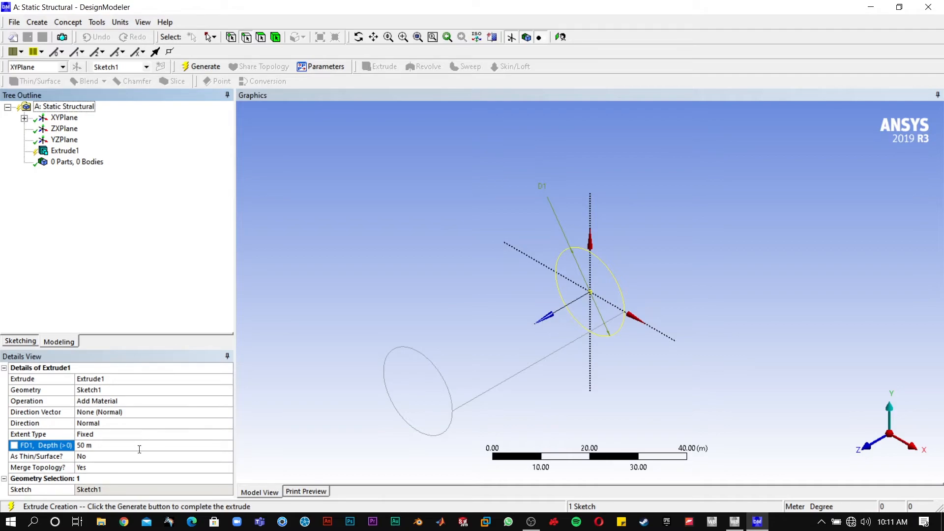
Step: Make the extrusion a thin-walled pipe with an inward thickness of 1 m and generate it
click(94, 457)
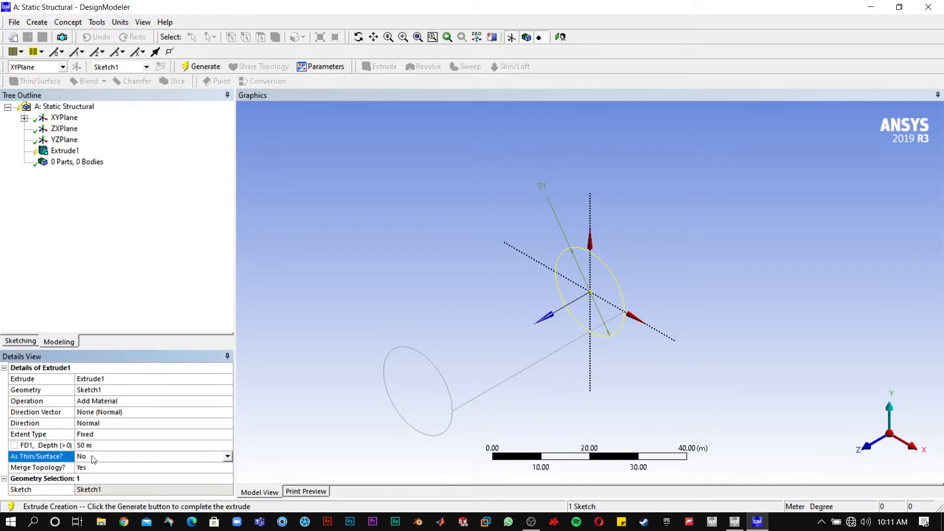
click(229, 457)
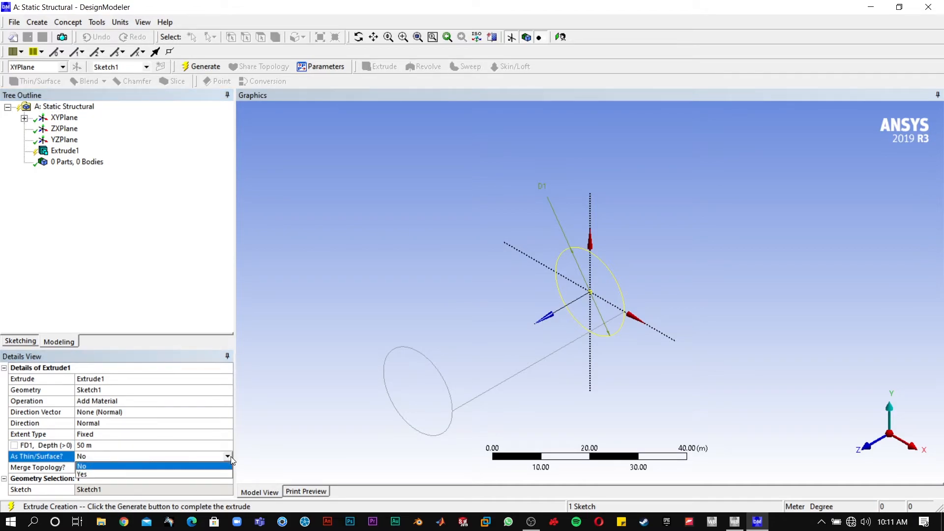
click(148, 475)
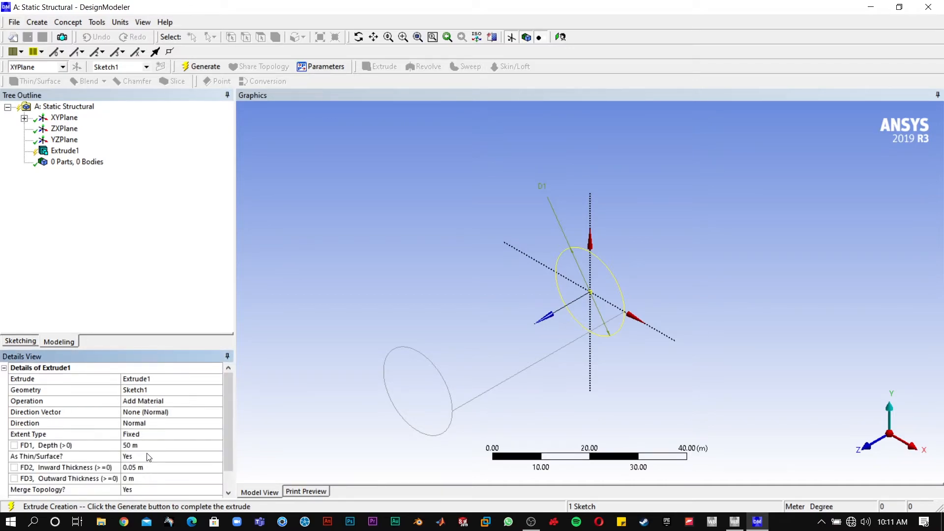
scroll(147, 457, down, 1)
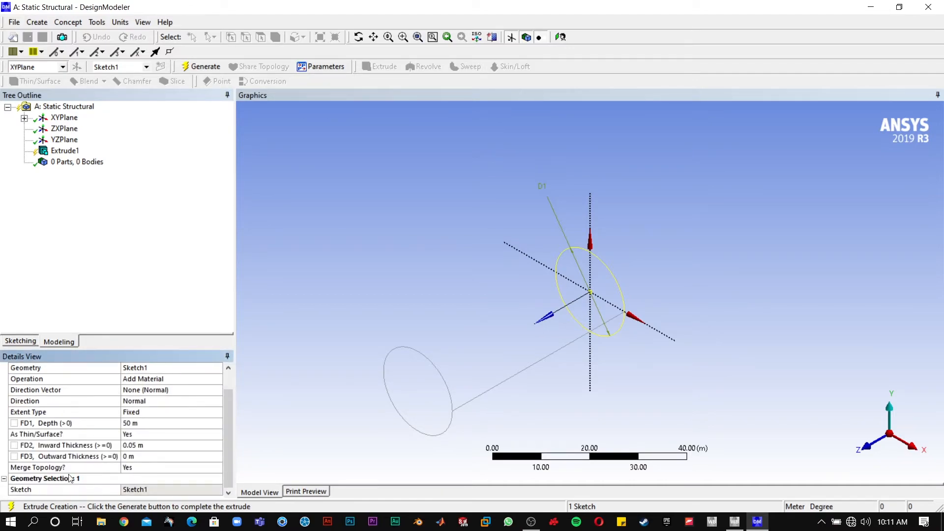
click(129, 446)
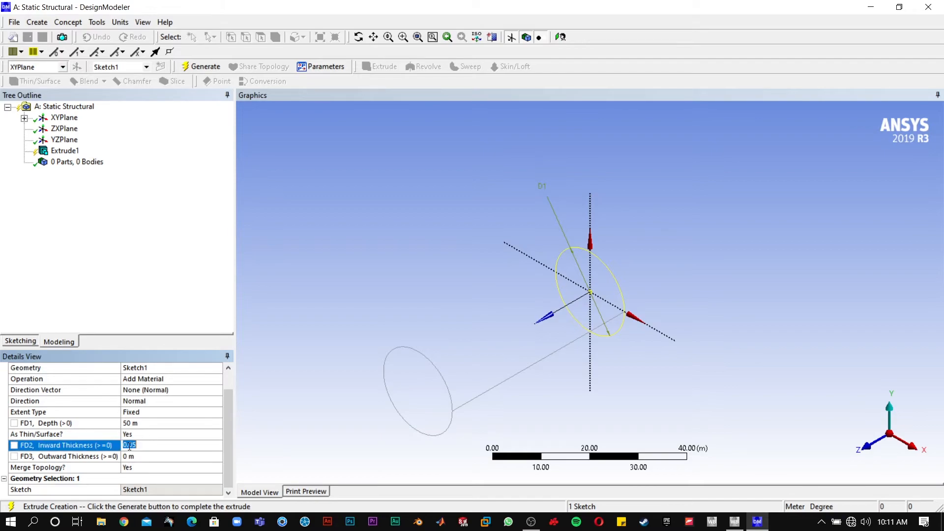
text(1)
click(112, 301)
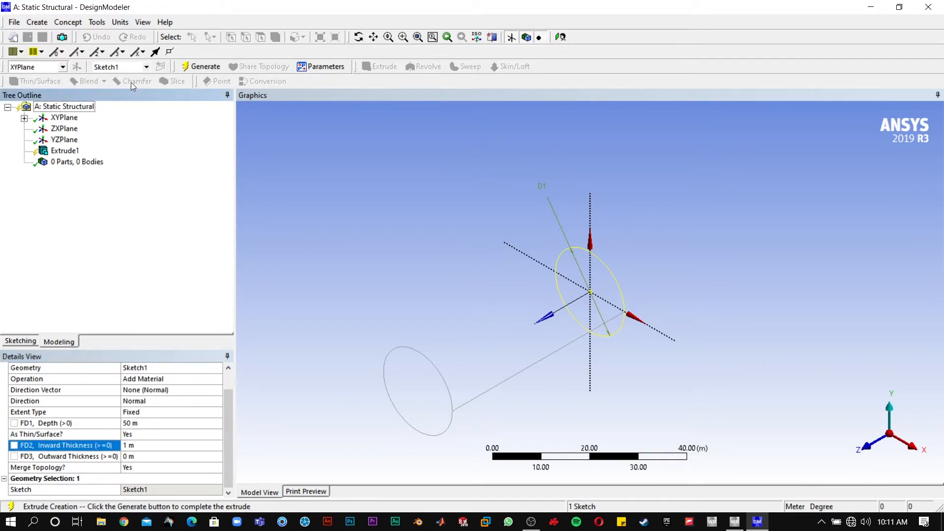
click(189, 66)
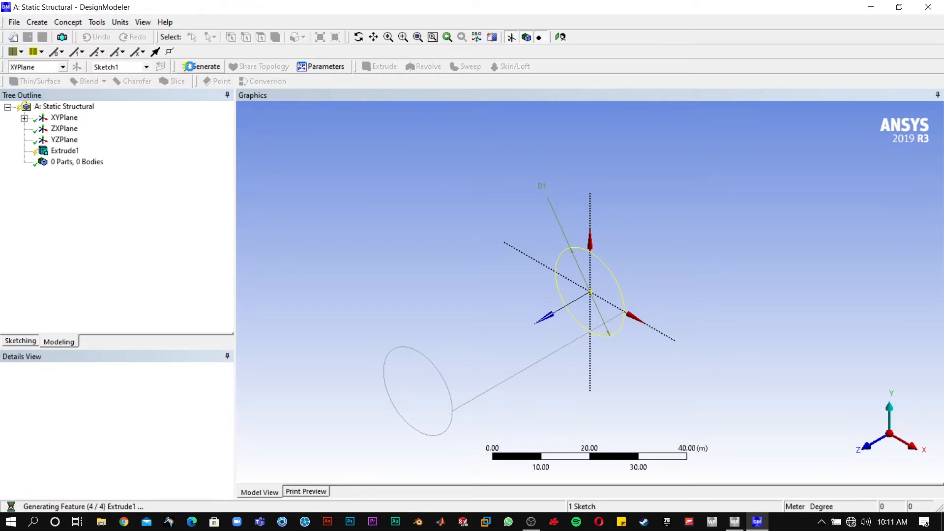
click(402, 178)
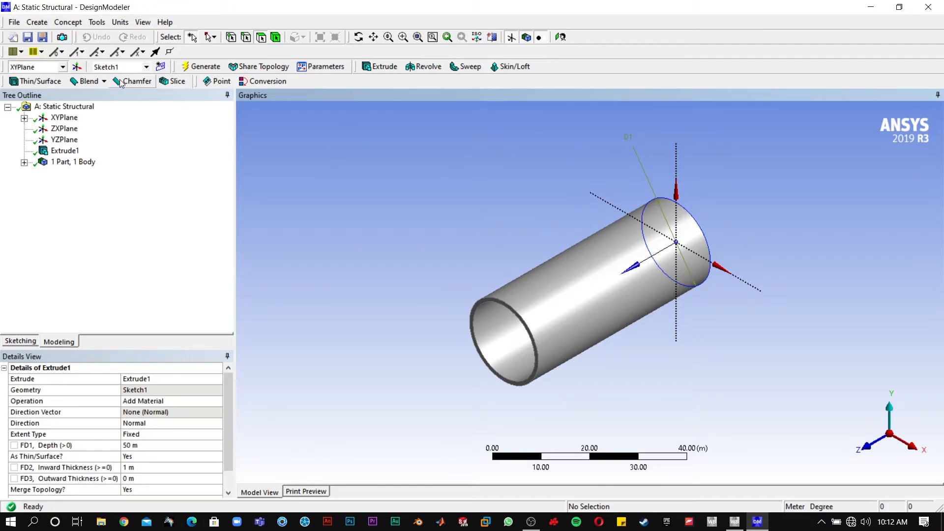
click(194, 251)
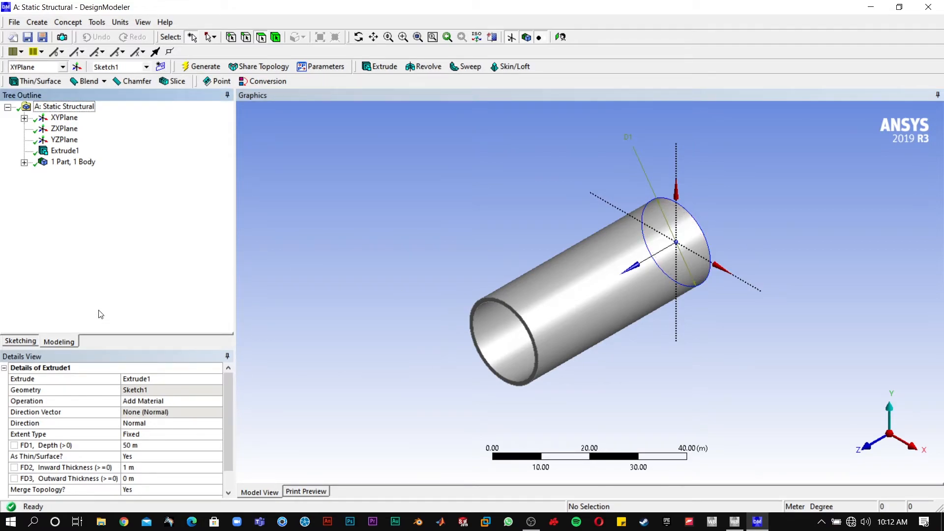
Step: Create and generate a new plane based on the XY plane with an Offset Z transform of 25 m
click(64, 118)
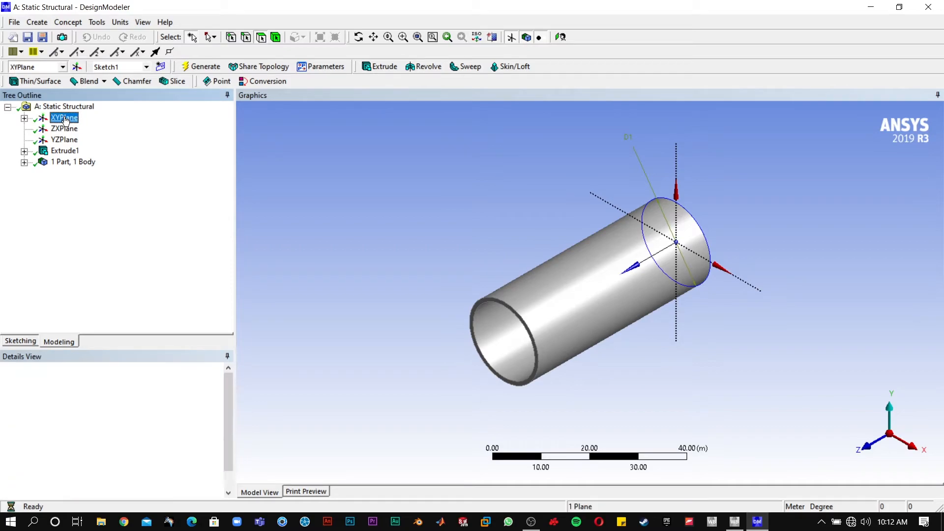
click(77, 67)
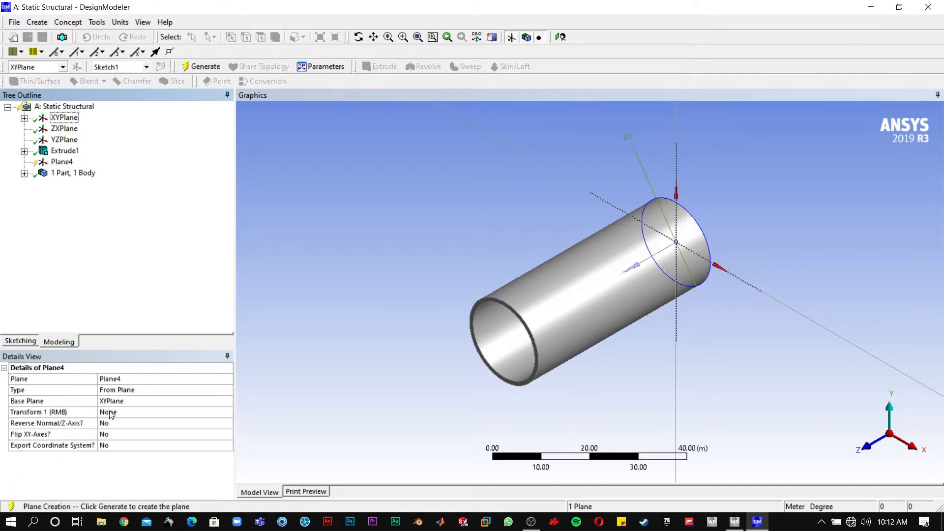
click(114, 414)
click(228, 412)
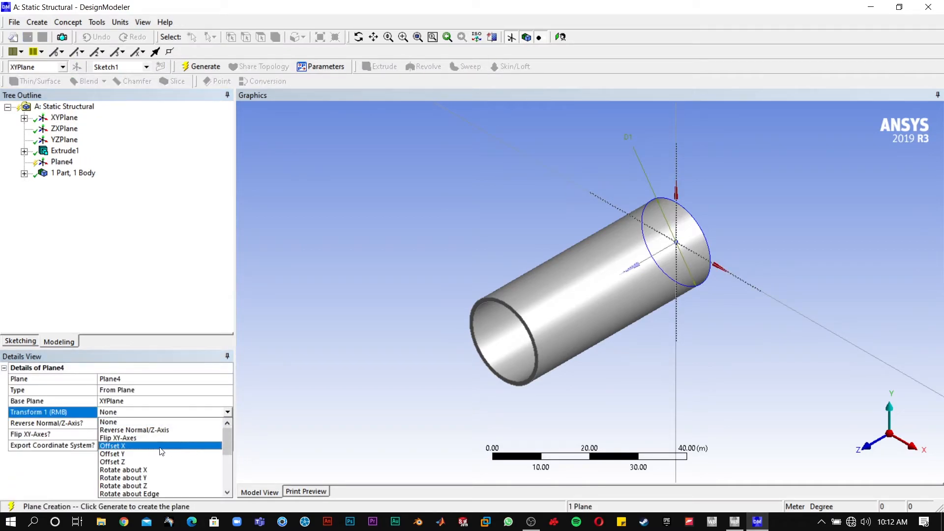
click(124, 462)
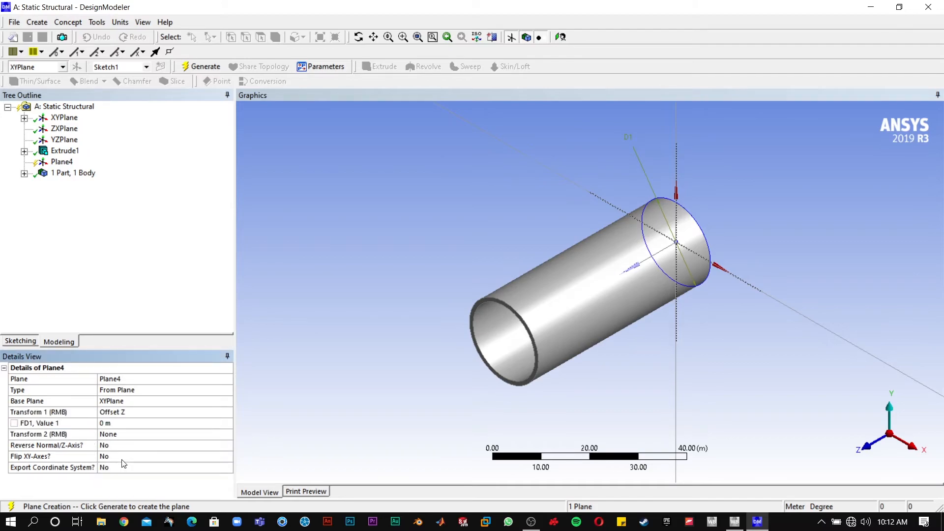
click(111, 424)
text(25)
key(Return)
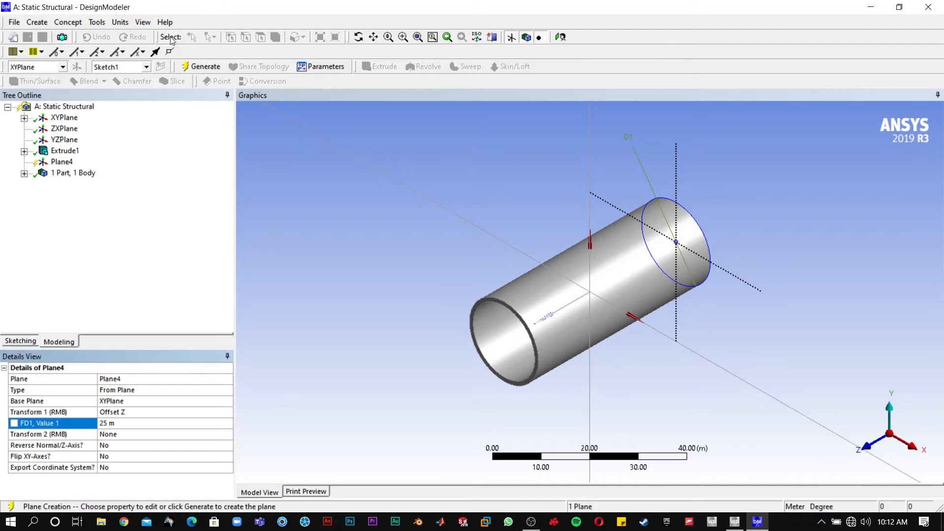
click(194, 67)
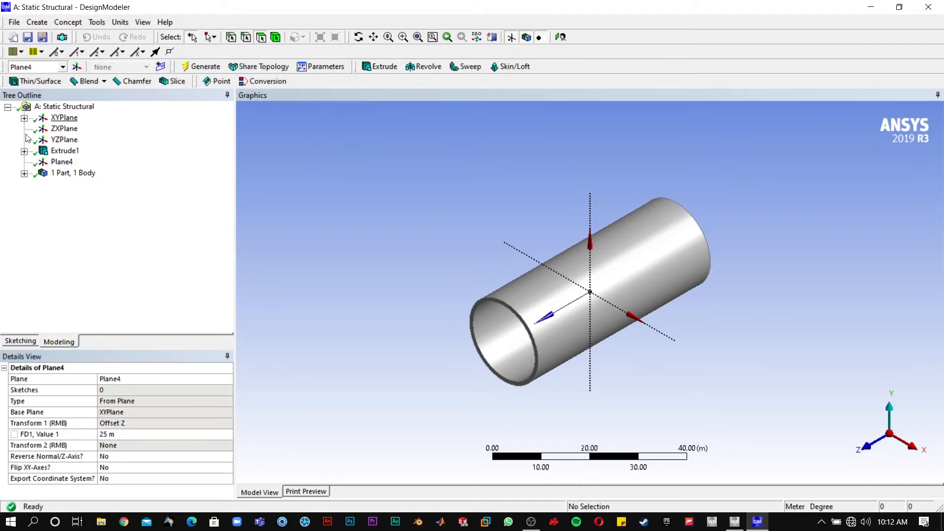
Step: Sketch a circle about 26 m in diameter on the 25 m offset plane, centred on the plane's origin
click(11, 343)
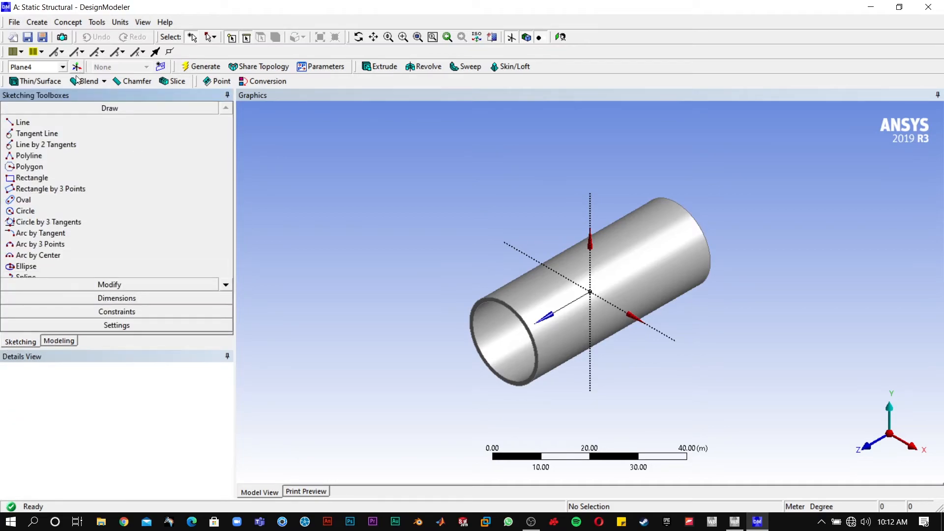
click(23, 213)
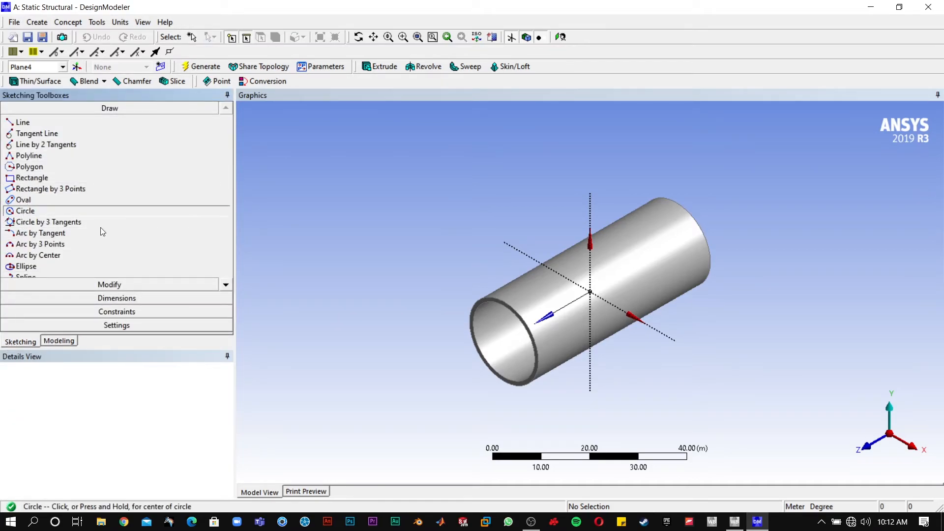
click(592, 291)
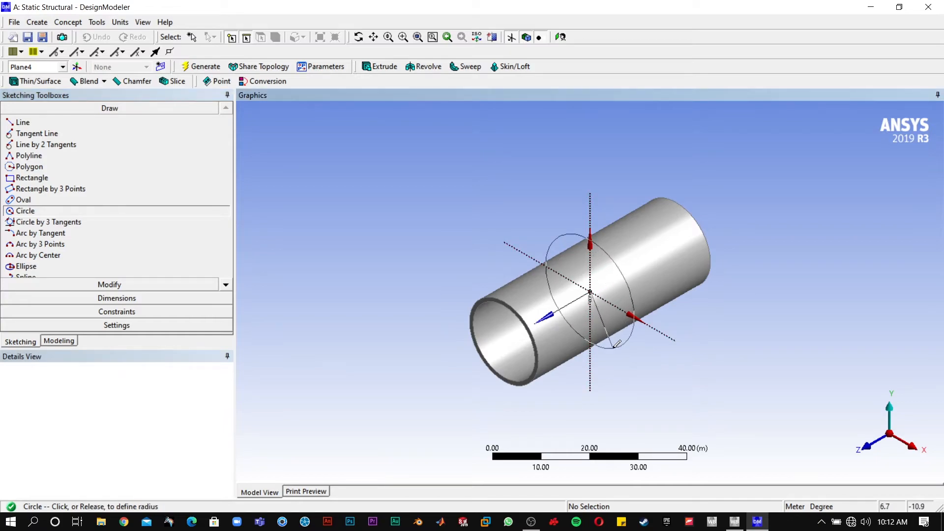
click(603, 323)
Step: Dimension the new circle's diameter, set it to 20 m and generate the sketch
click(87, 298)
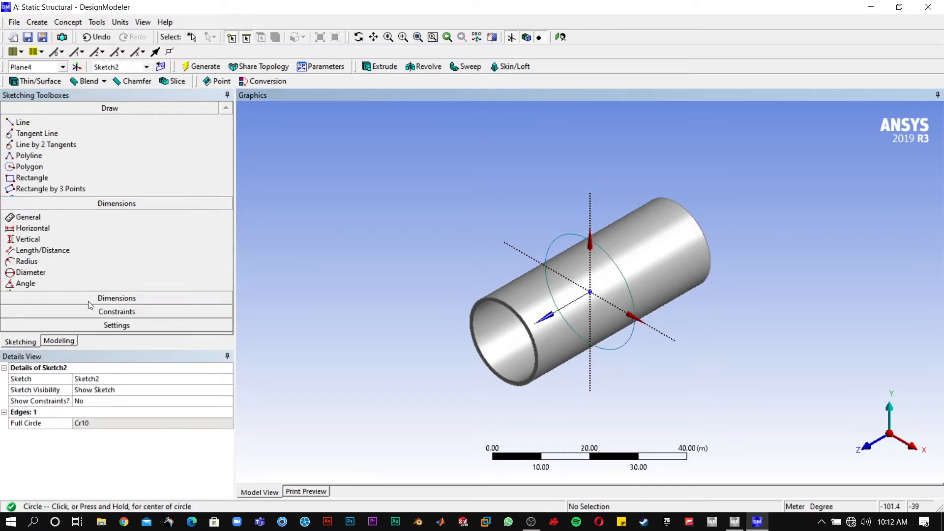
click(569, 244)
click(517, 207)
click(112, 423)
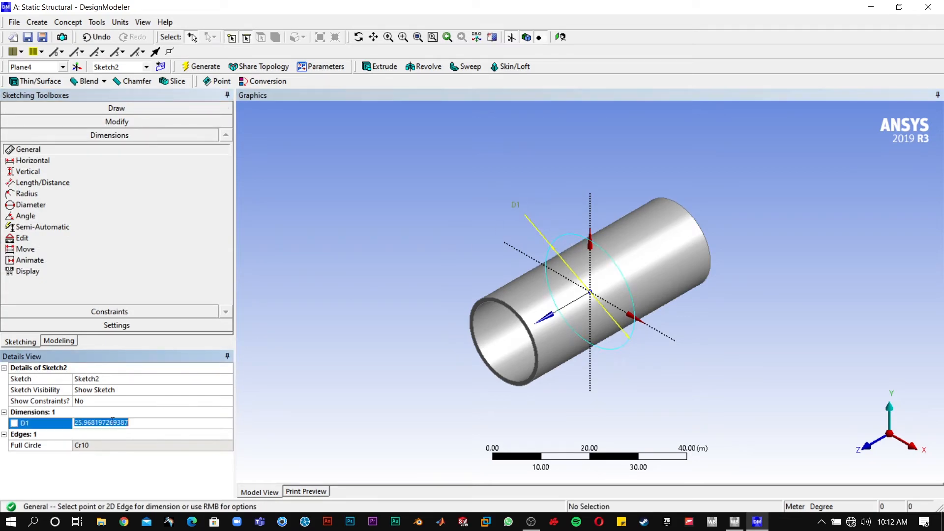
text(20)
key(Return)
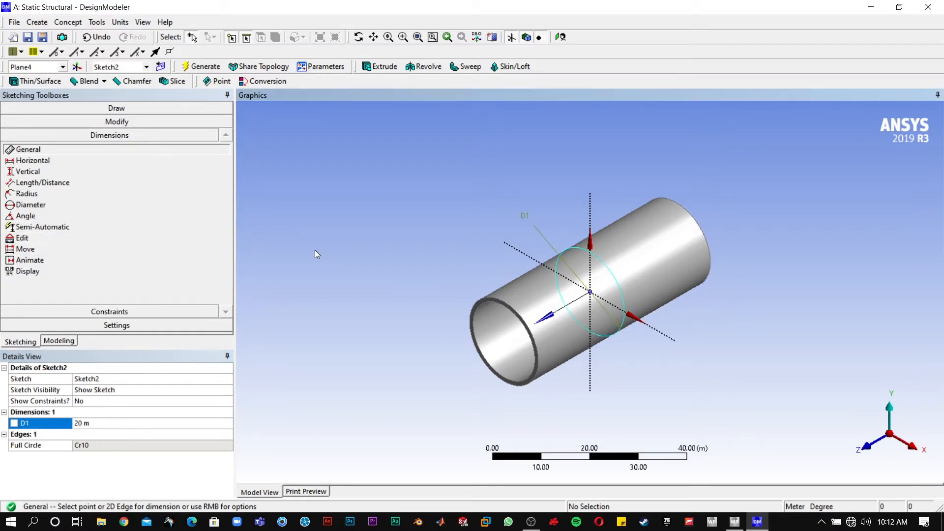
click(200, 66)
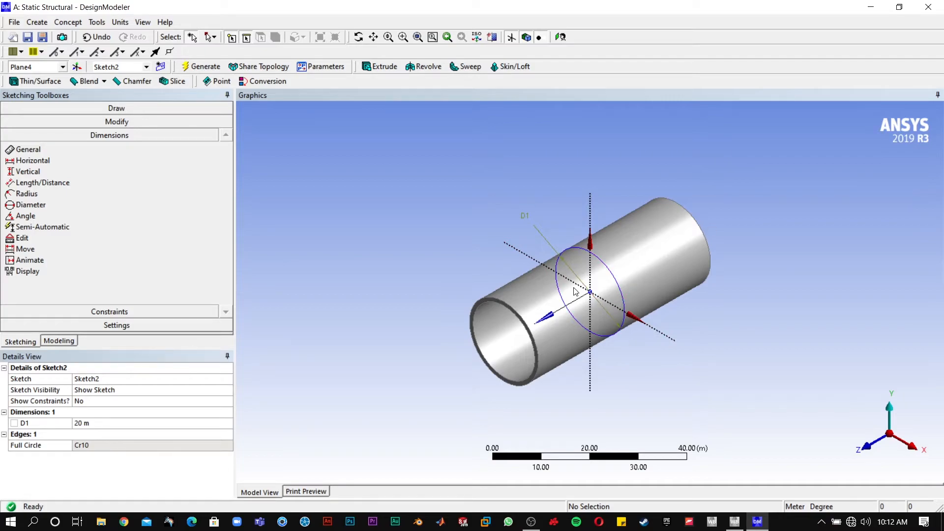
Step: Start a Face Split by points and edges with the pipe's outer cylindrical face as the target face
click(96, 22)
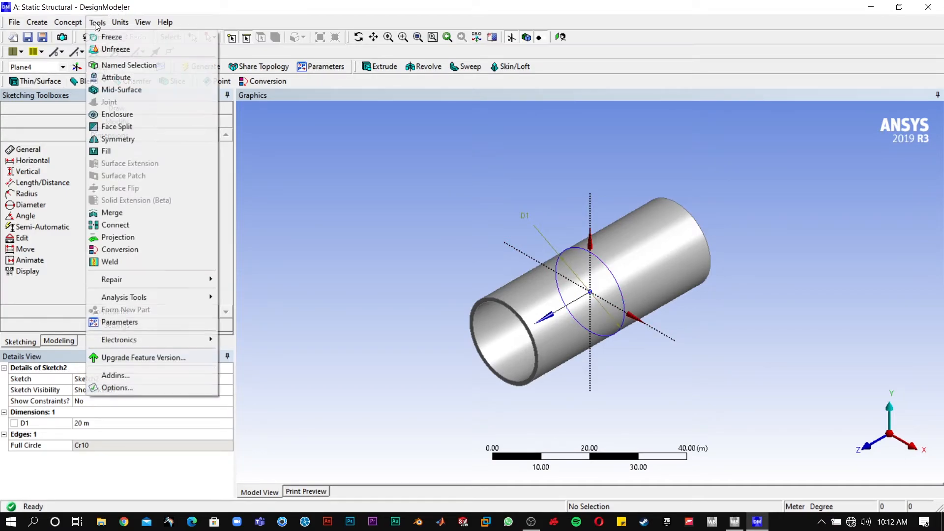
click(117, 126)
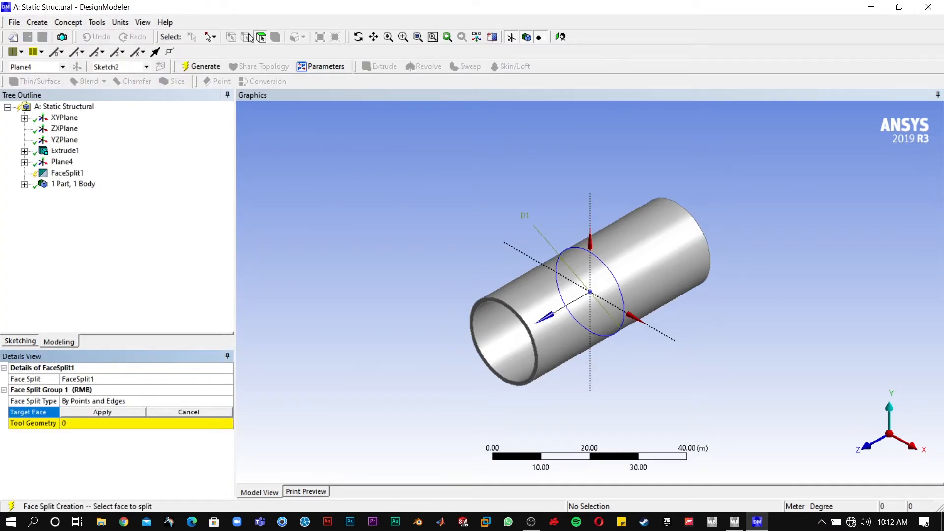
click(564, 341)
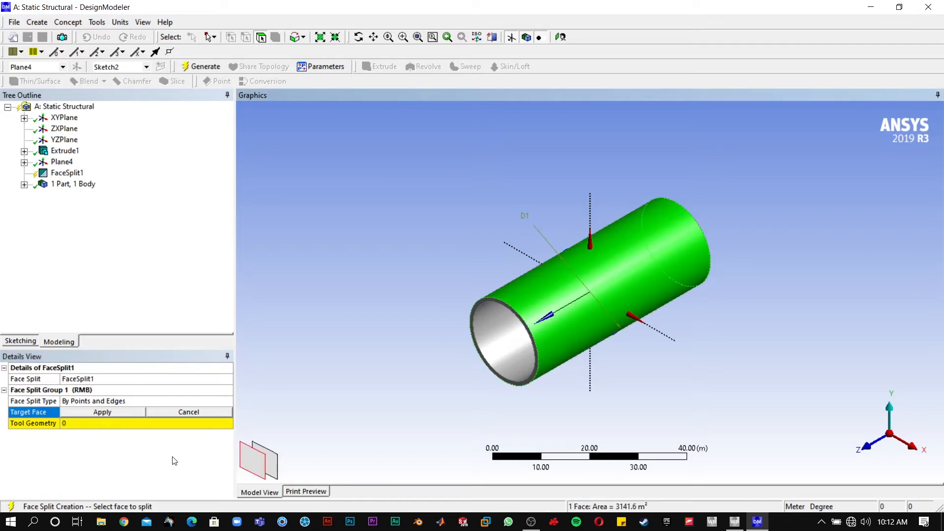
click(103, 412)
Step: Use the mid-length circle sketch as the split's tool geometry, generate it and check both halves of the outer face
click(94, 425)
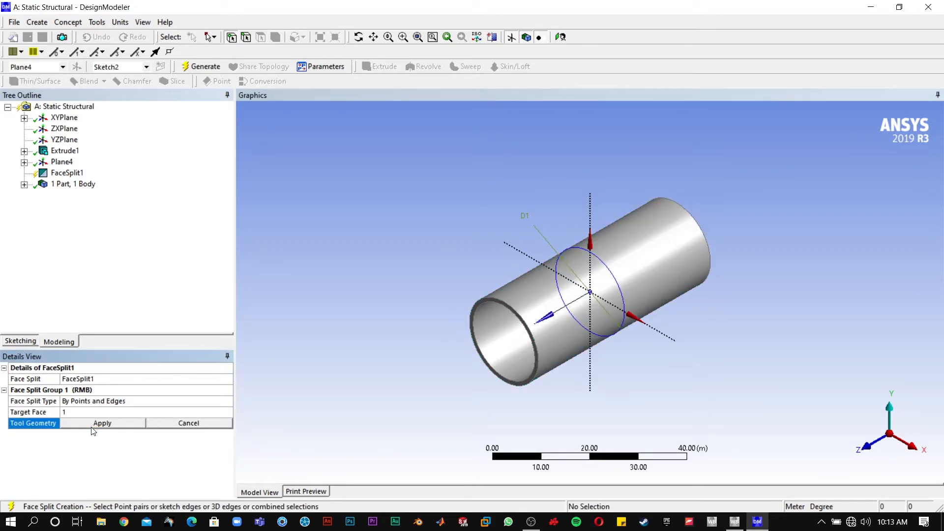
click(246, 37)
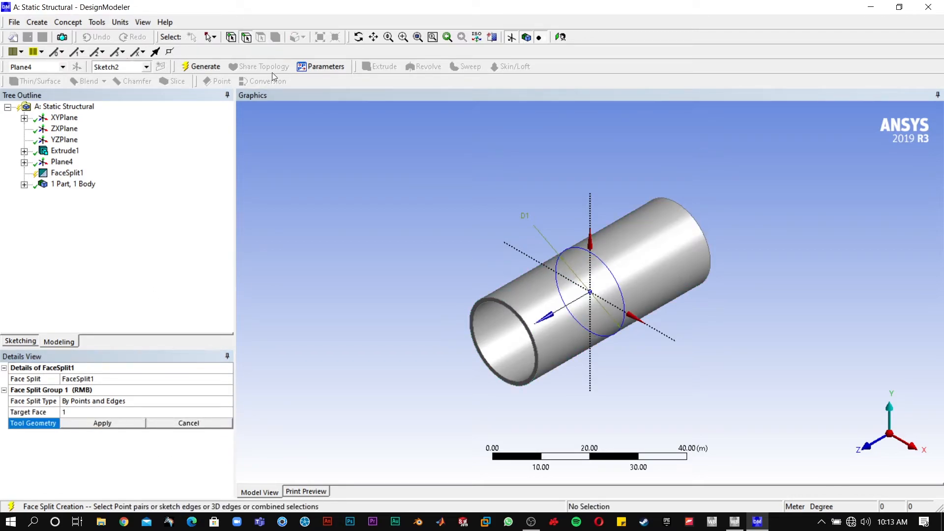
click(591, 255)
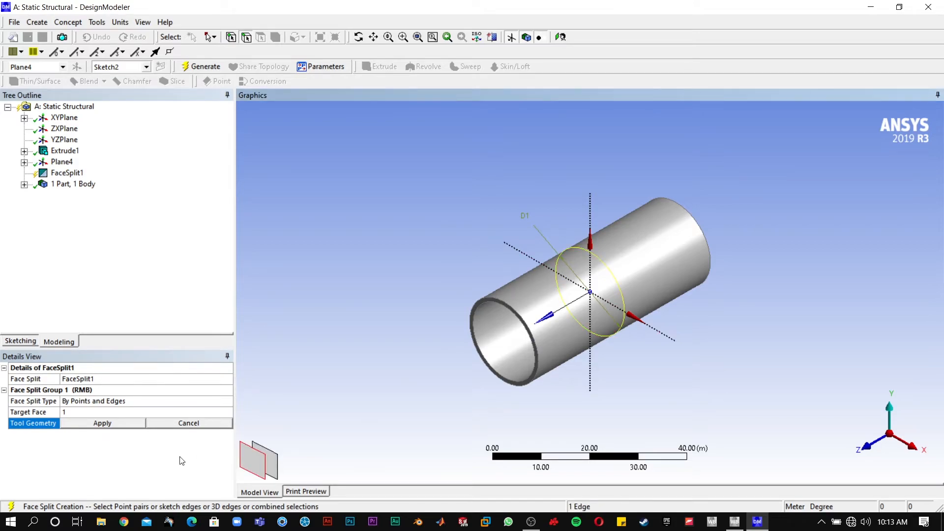
click(119, 426)
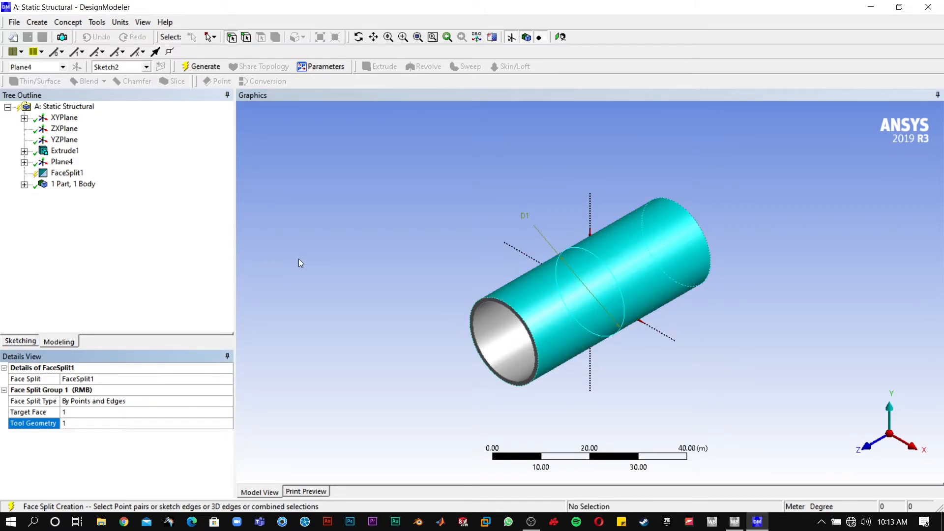
click(202, 66)
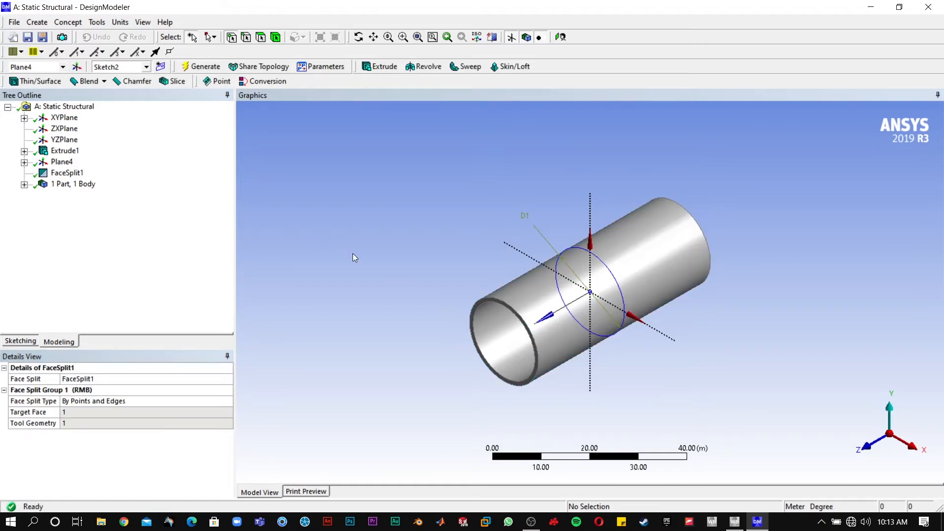
click(515, 295)
click(659, 246)
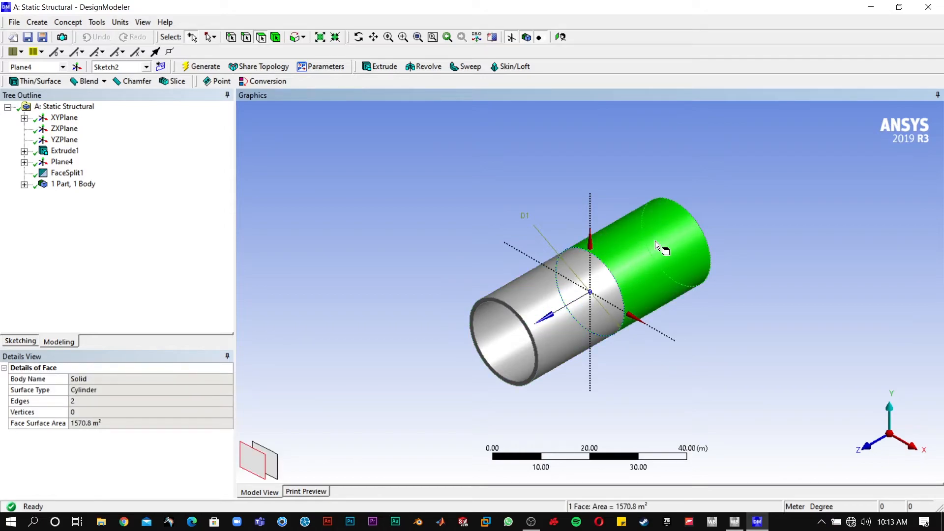
click(340, 226)
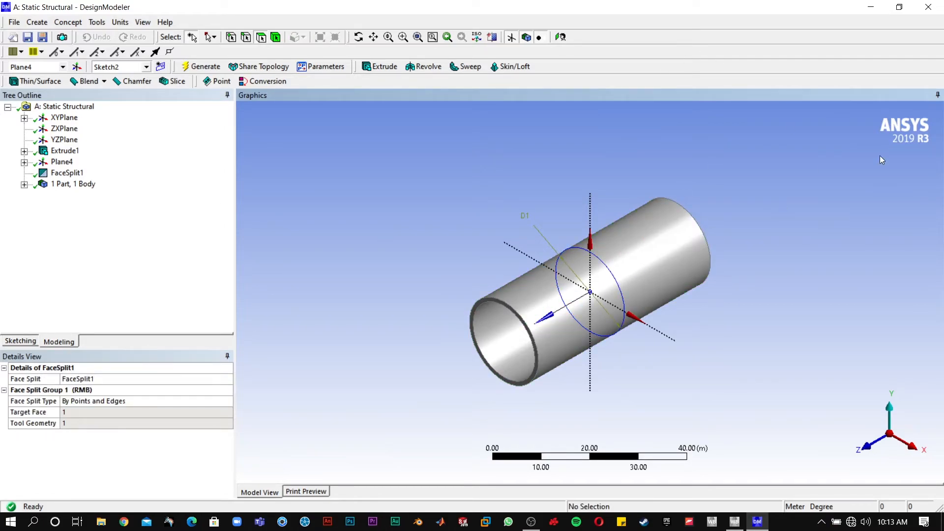
Step: Close DesignModeler and open the Static Structural system's model in Mechanical
click(921, 14)
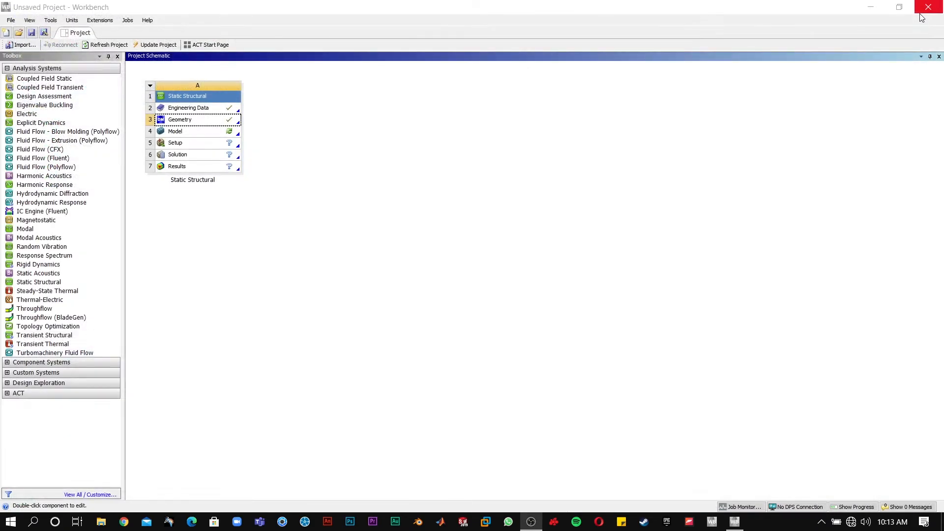
double_click(180, 132)
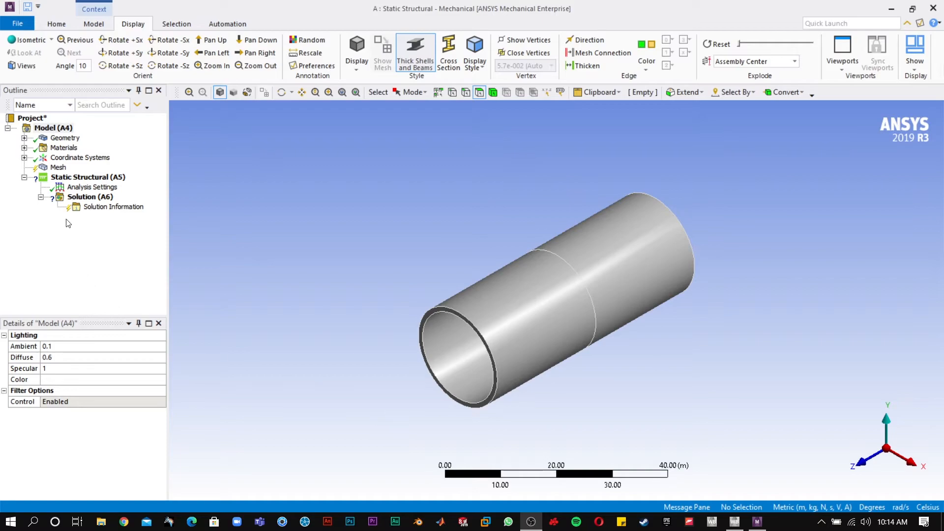
Step: Set the mesh element size to 0.25 m, generate the mesh and inspect it on the pipe
click(58, 168)
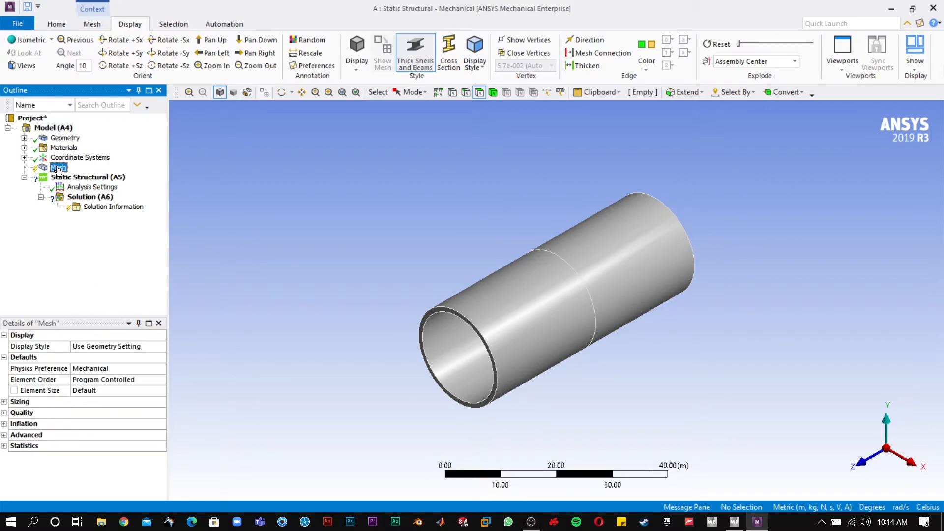
click(92, 391)
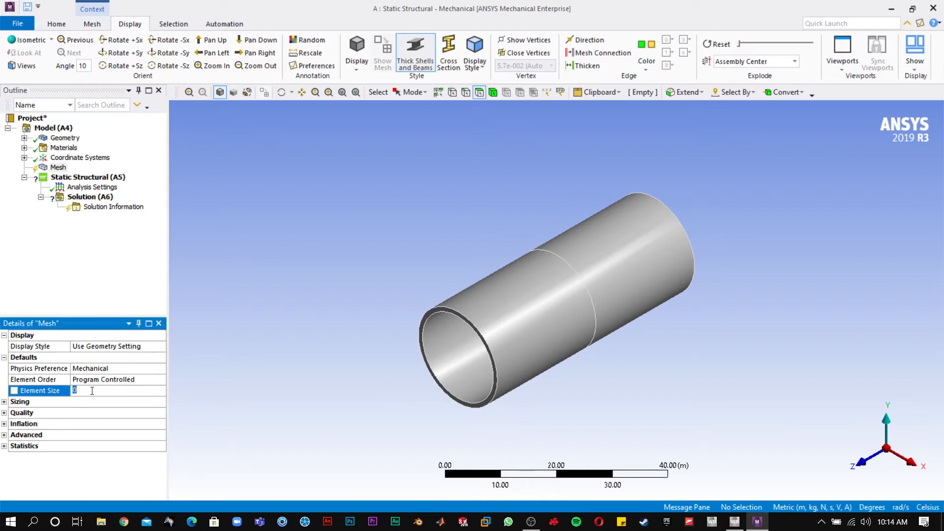
text(0.25)
key(Return)
right_click(57, 169)
click(92, 191)
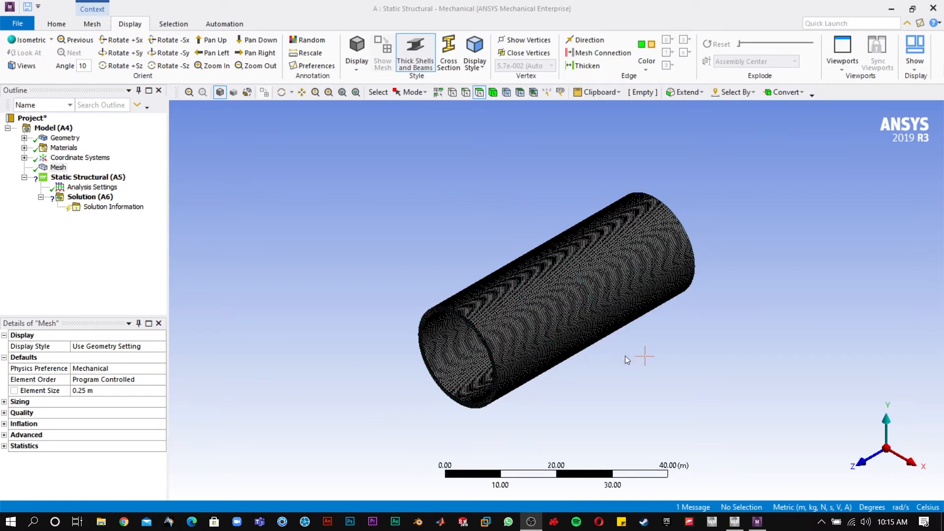
scroll(625, 355, up, 8)
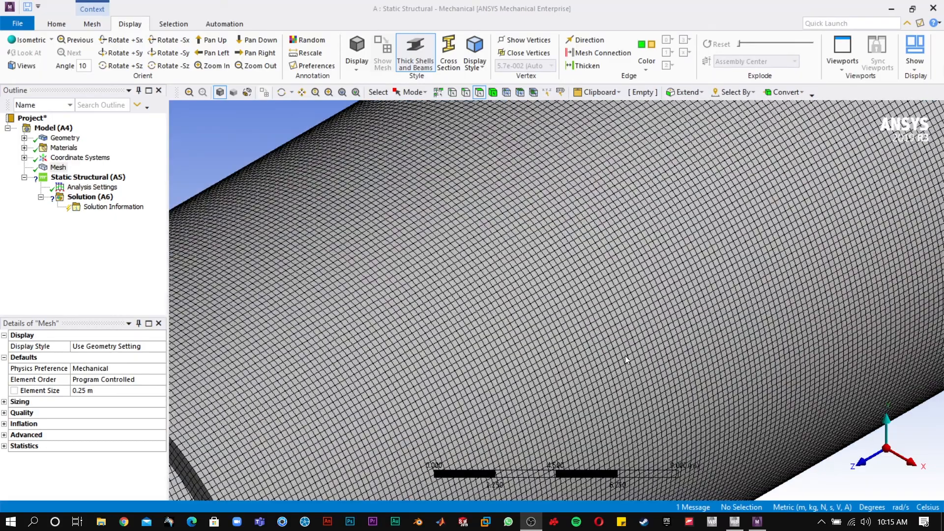
key(F7)
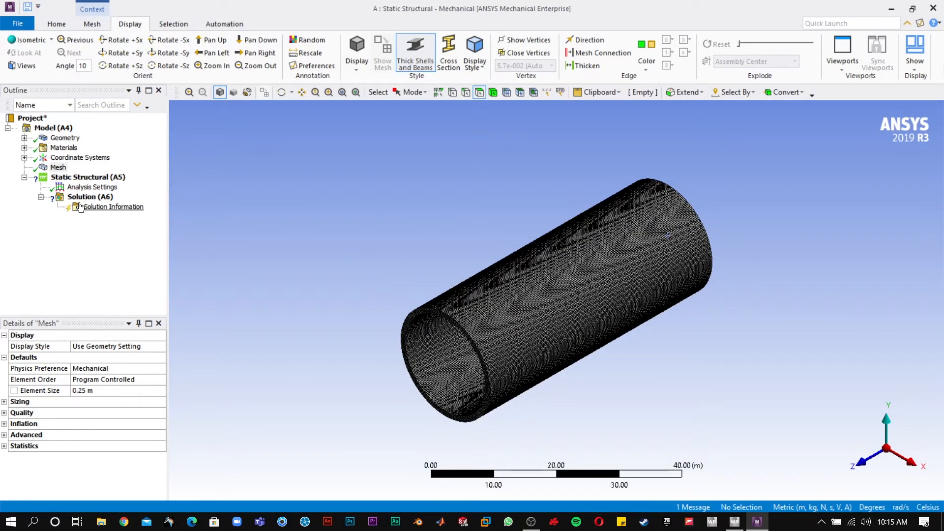
Step: Add a Fixed Support to the static structural analysis on the annular face at the pipe's rear end, opposite the +Z end
click(83, 177)
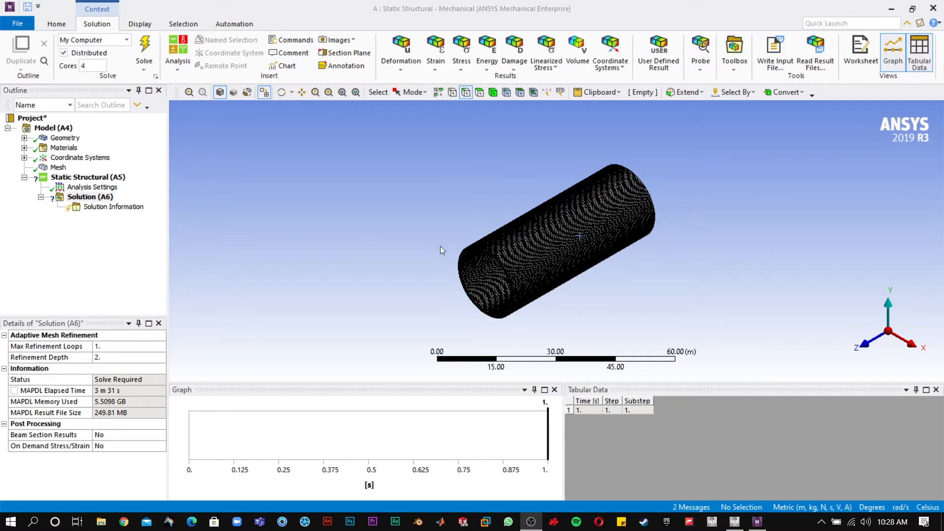
click(78, 177)
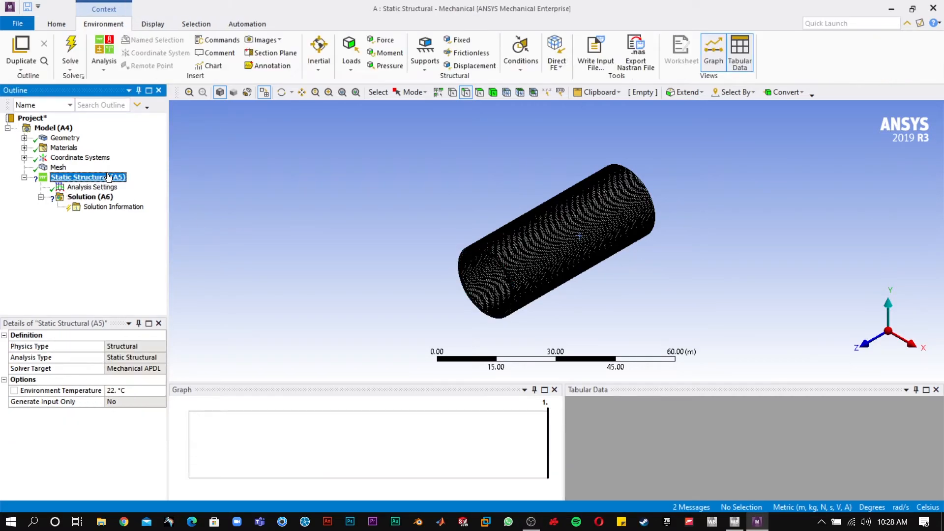
right_click(107, 177)
mouse_move(141, 184)
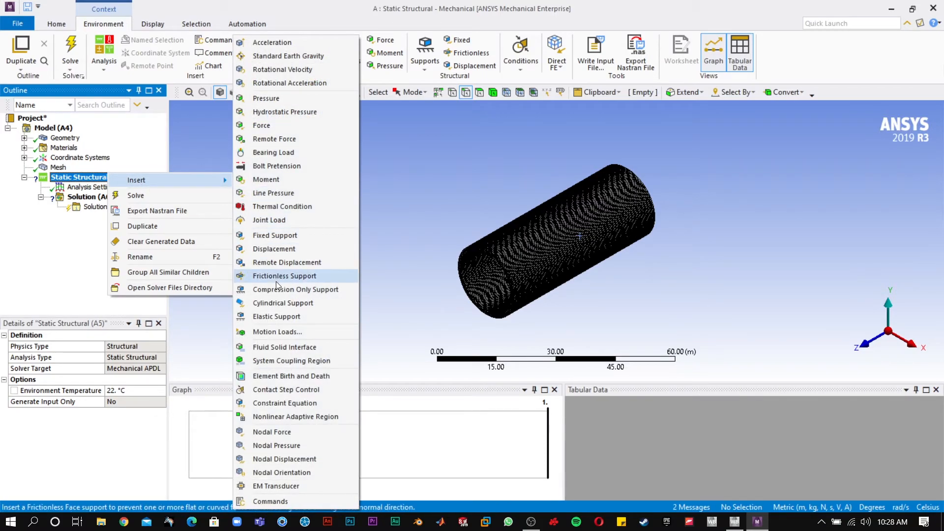
click(276, 236)
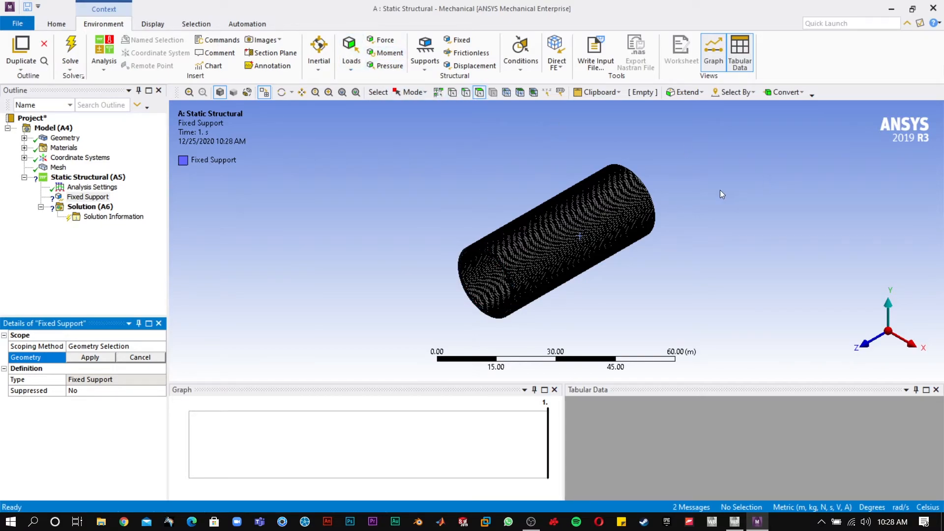
middle_drag(711, 197, 610, 258)
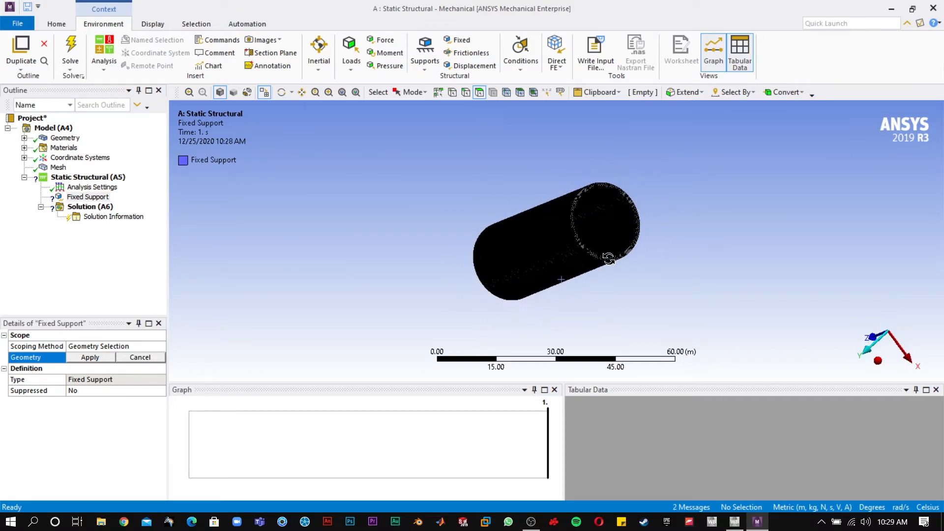
click(580, 198)
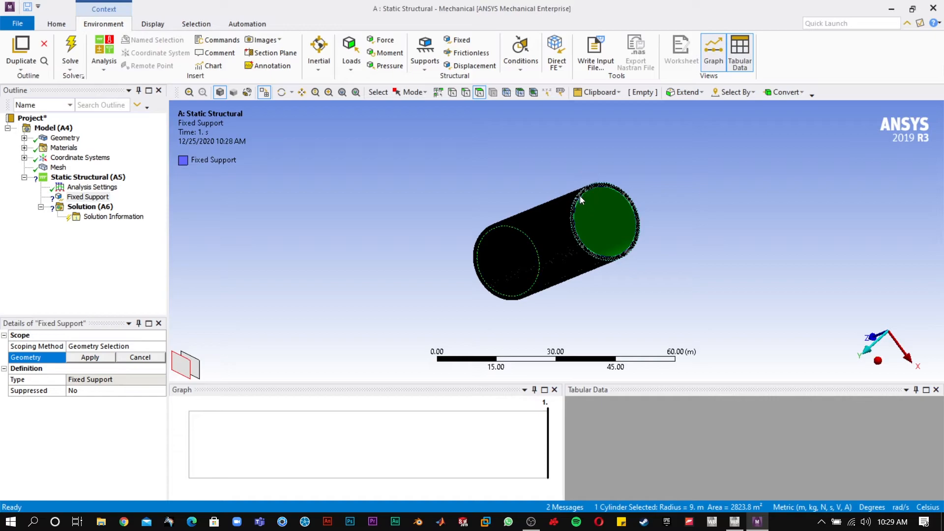
click(580, 196)
click(83, 358)
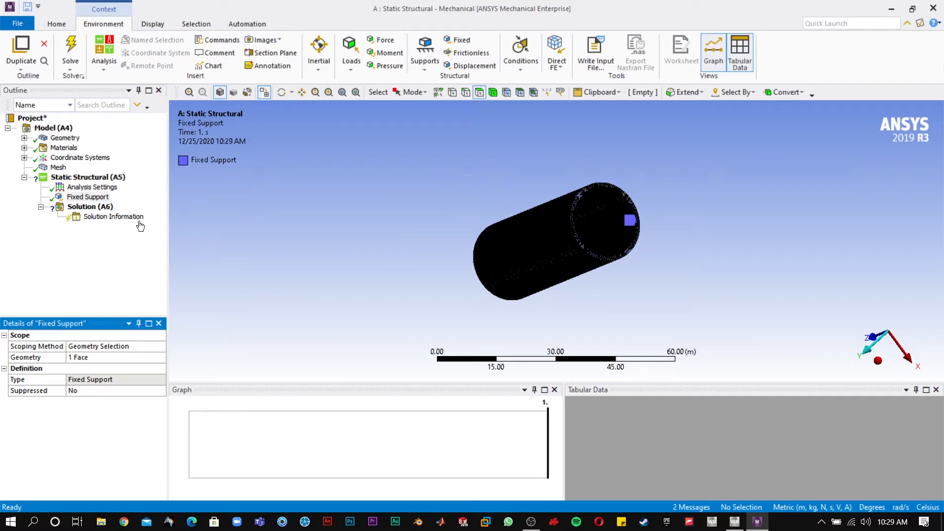
Step: Add a Moment load to the static structural analysis, scoped to both halves of the pipe's outer face
click(150, 23)
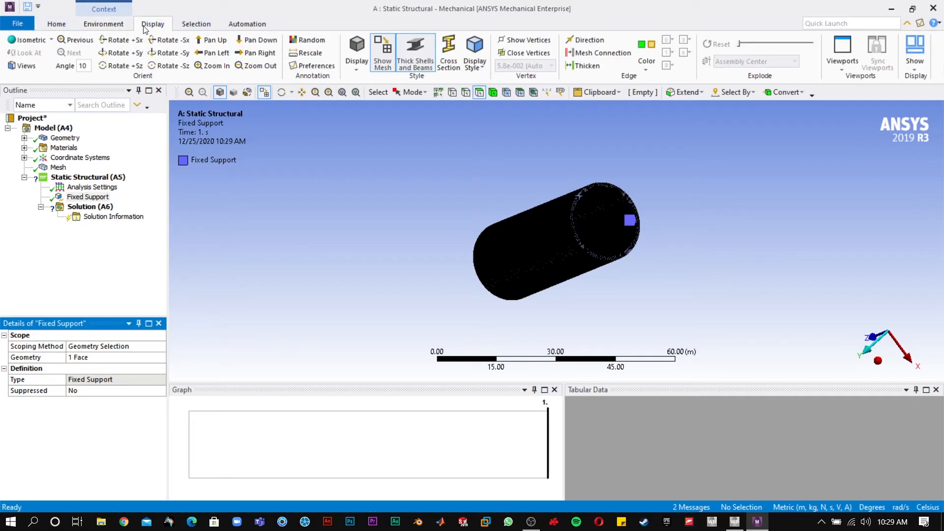
click(28, 41)
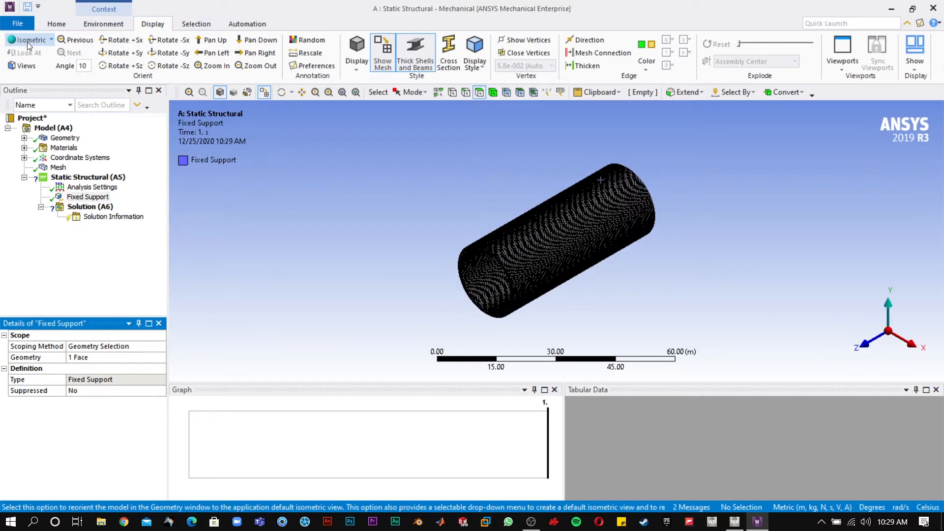
right_click(81, 177)
mouse_move(144, 184)
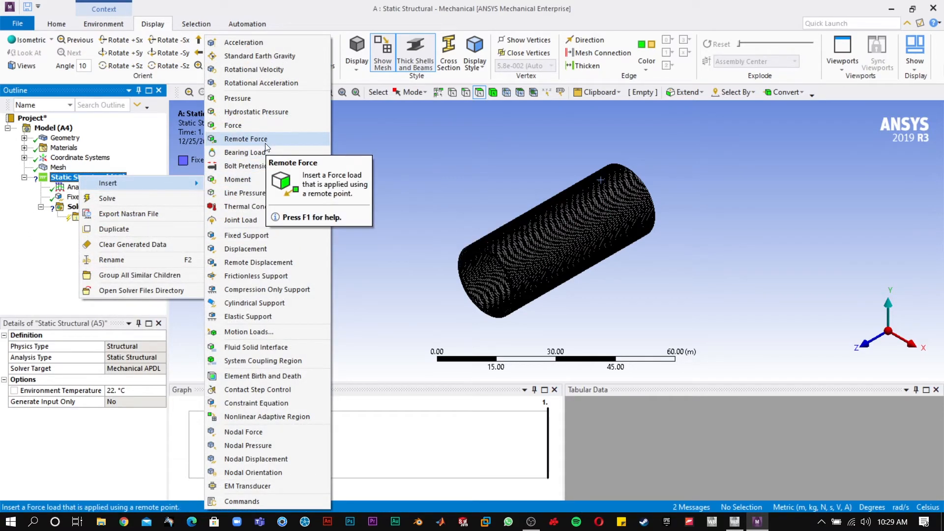
click(253, 179)
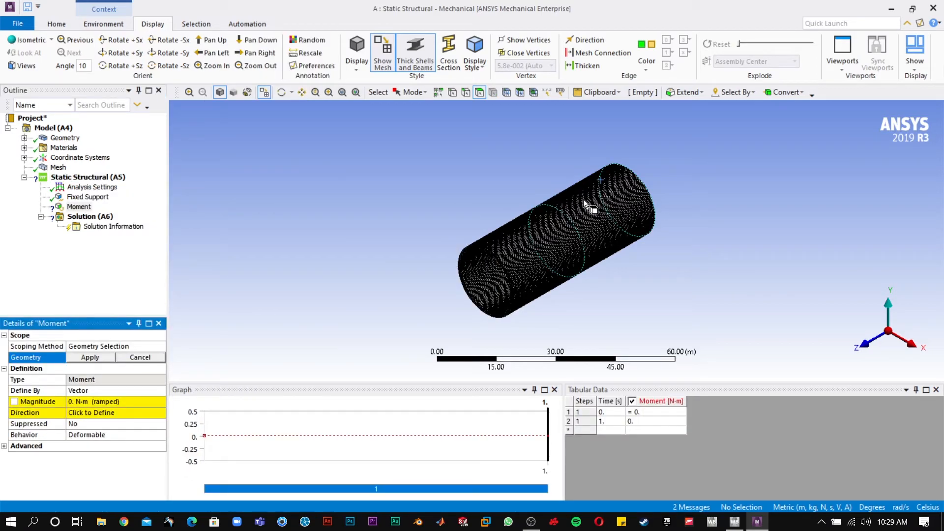
click(515, 240)
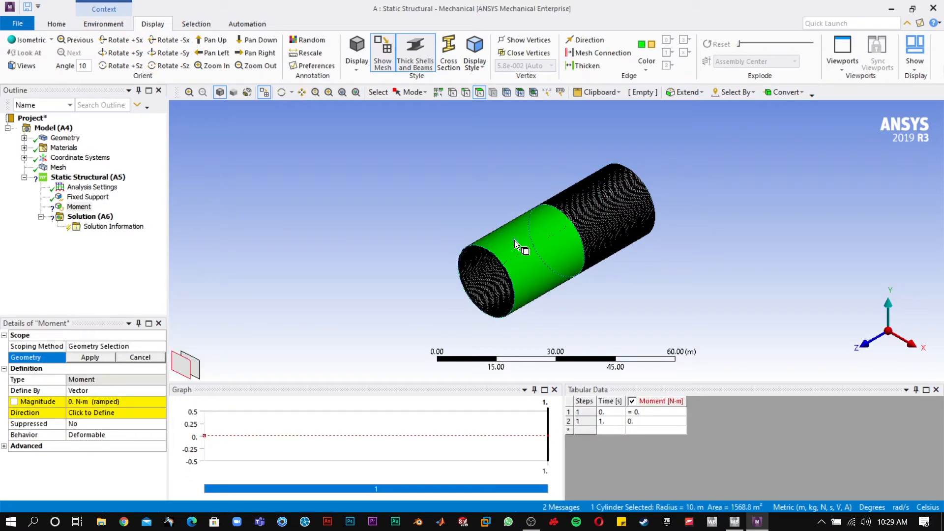
ctrl+click(599, 223)
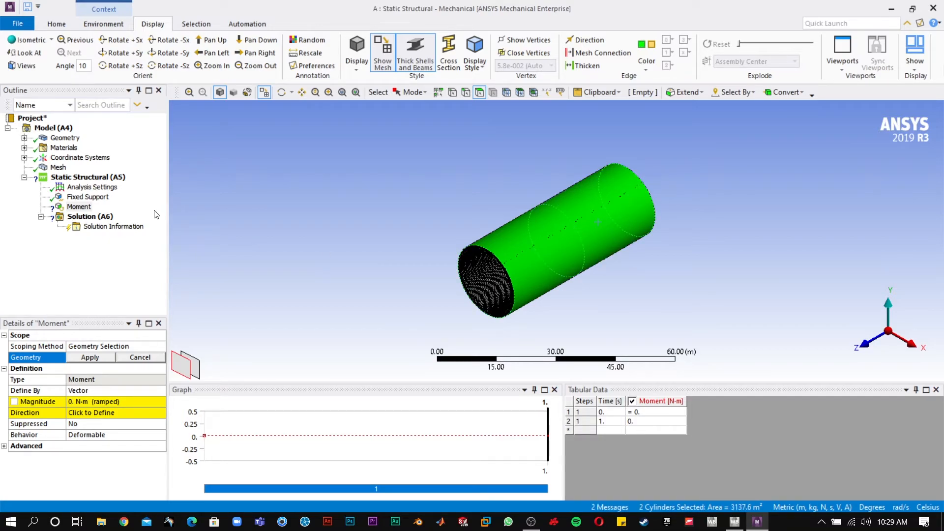
click(78, 358)
Step: Set the moment's magnitude to 1500 N·m and take its direction from the outer face of the +Z half
click(77, 401)
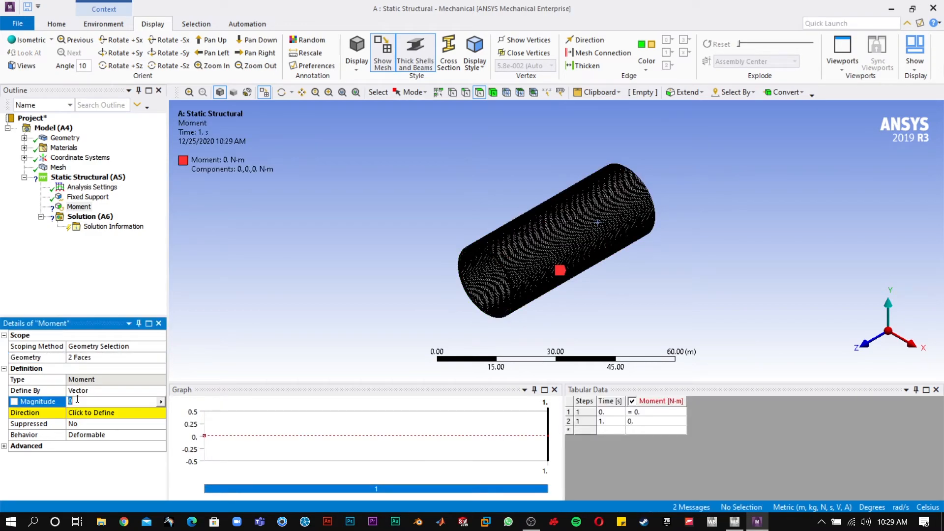
text(1500)
click(81, 413)
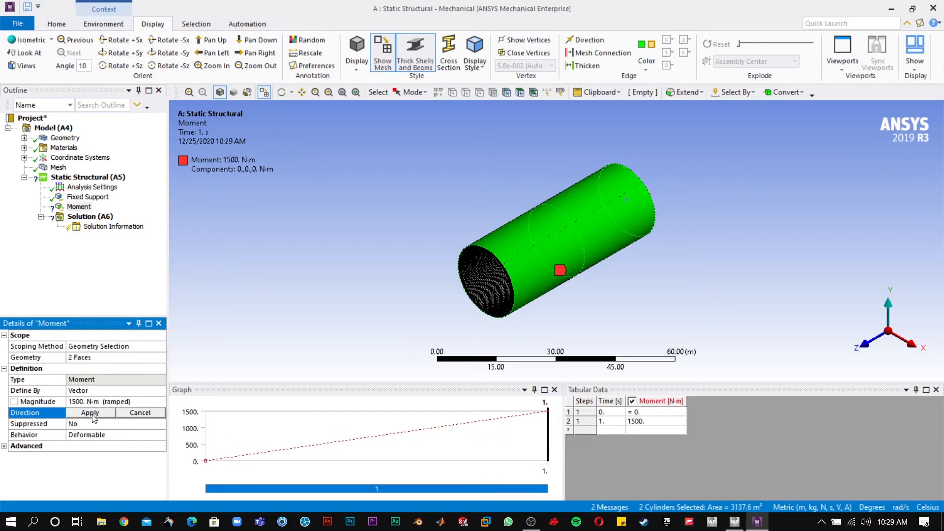
click(482, 240)
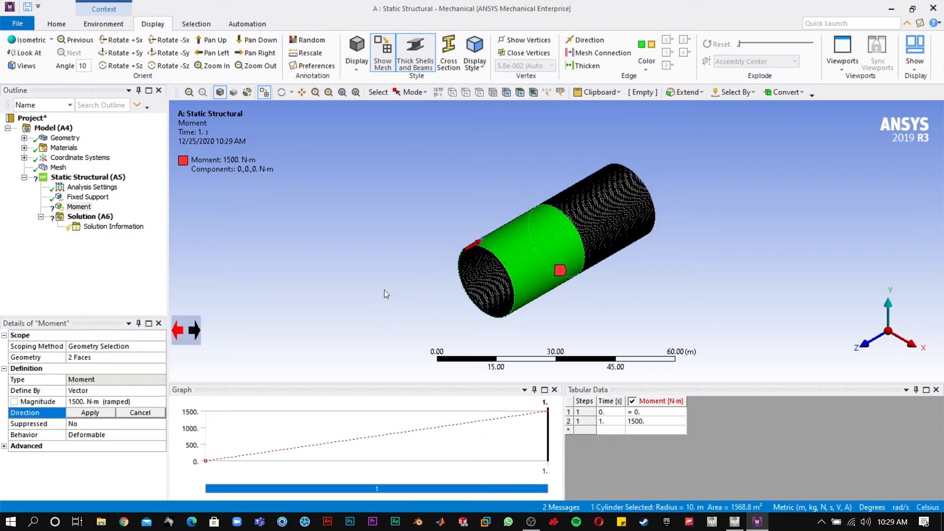
click(102, 415)
Step: Add a Total Deformation result to the solution and solve the static structural analysis
click(91, 217)
right_click(107, 217)
mouse_move(152, 223)
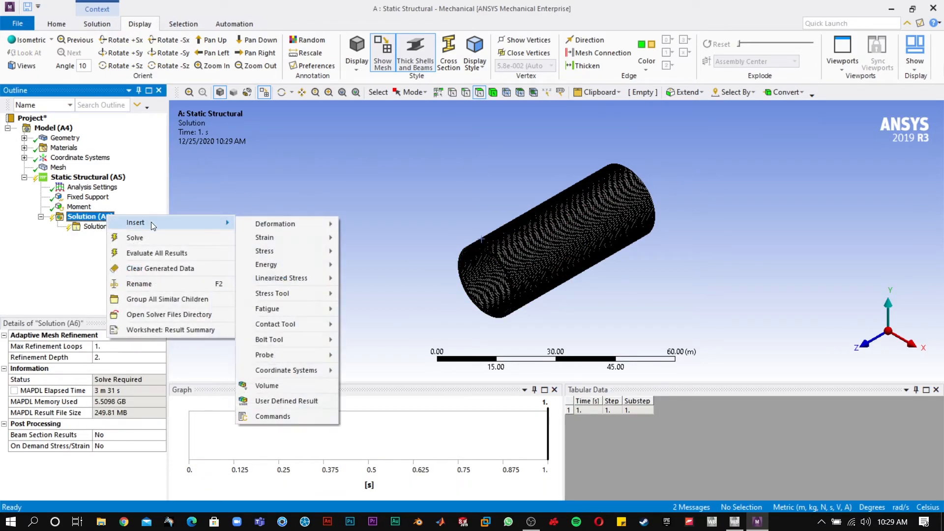
mouse_move(284, 222)
click(358, 224)
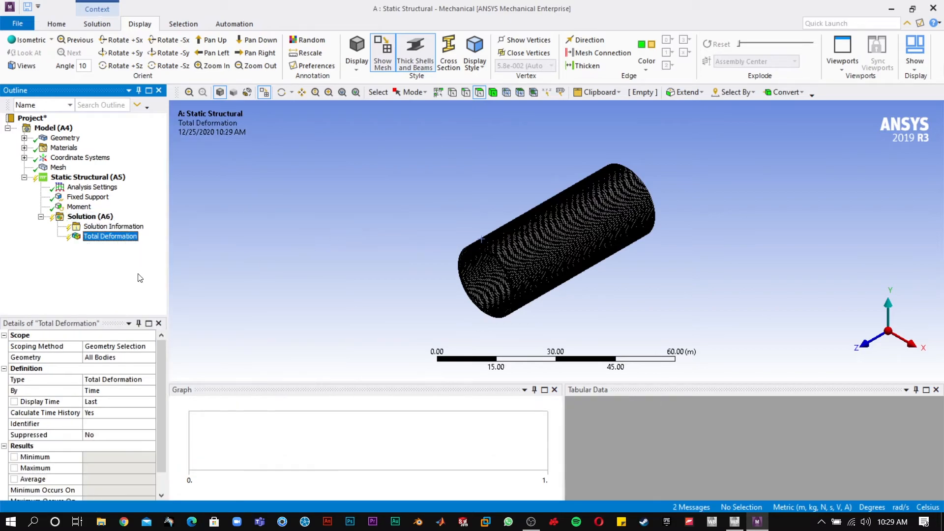
click(90, 177)
right_click(90, 178)
click(105, 196)
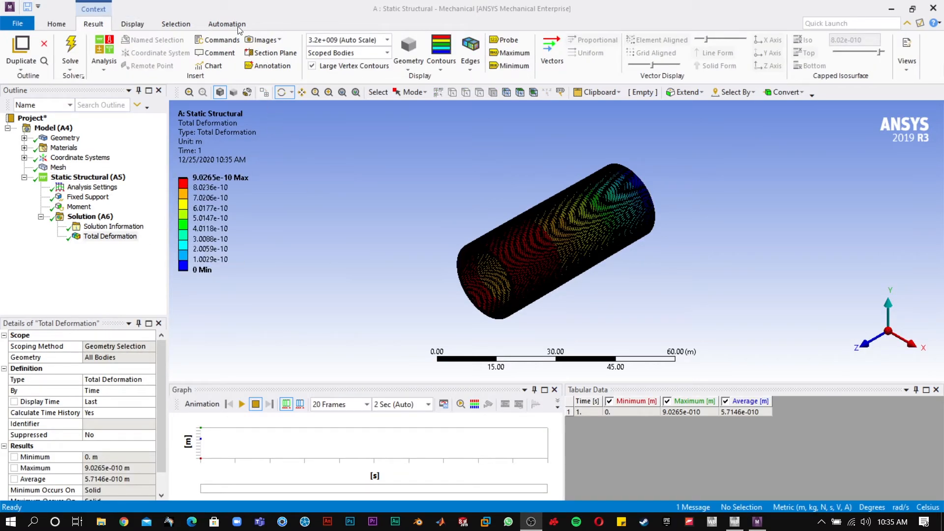
Step: Display the total deformation with the undeformed model and smooth contours, and play its animation
click(476, 69)
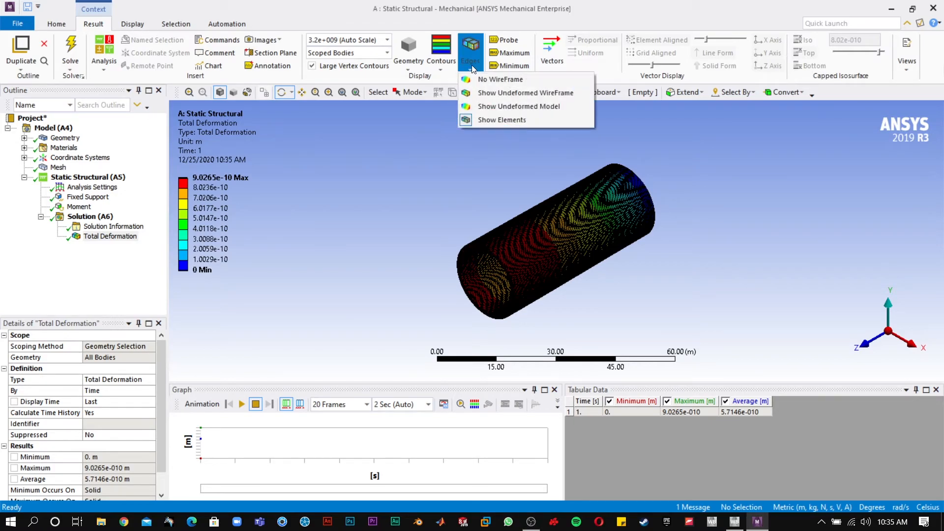
click(482, 107)
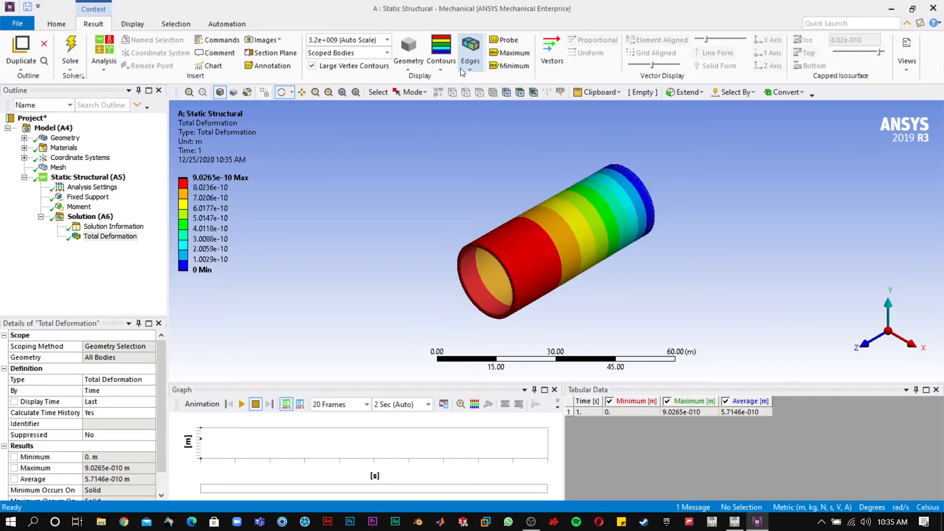
click(444, 66)
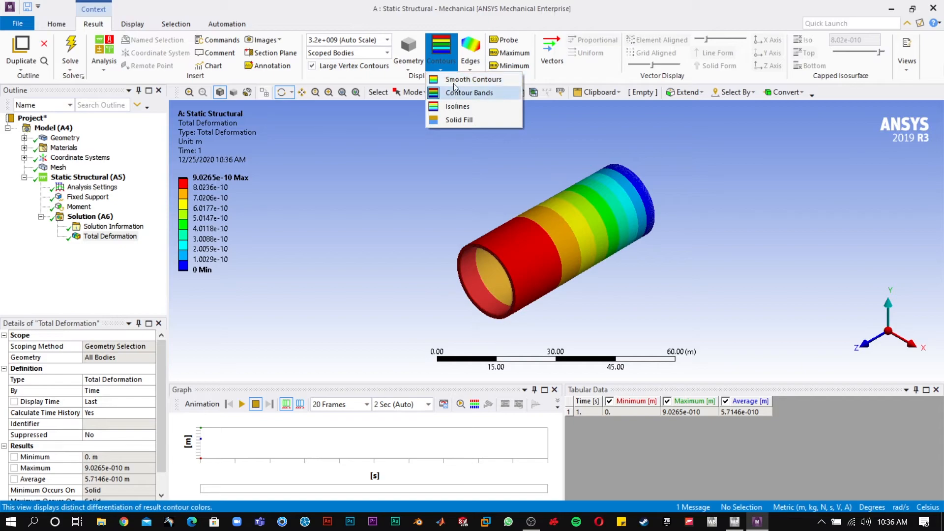
click(453, 78)
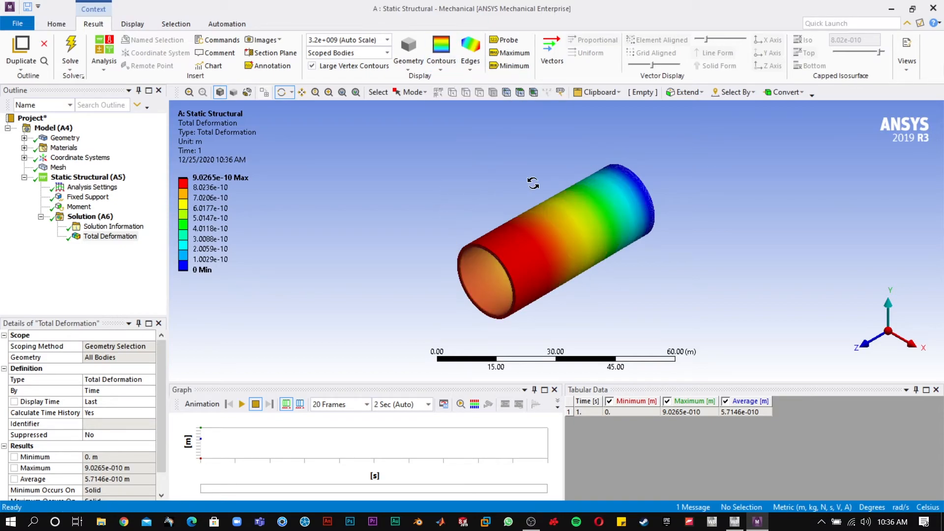
click(242, 404)
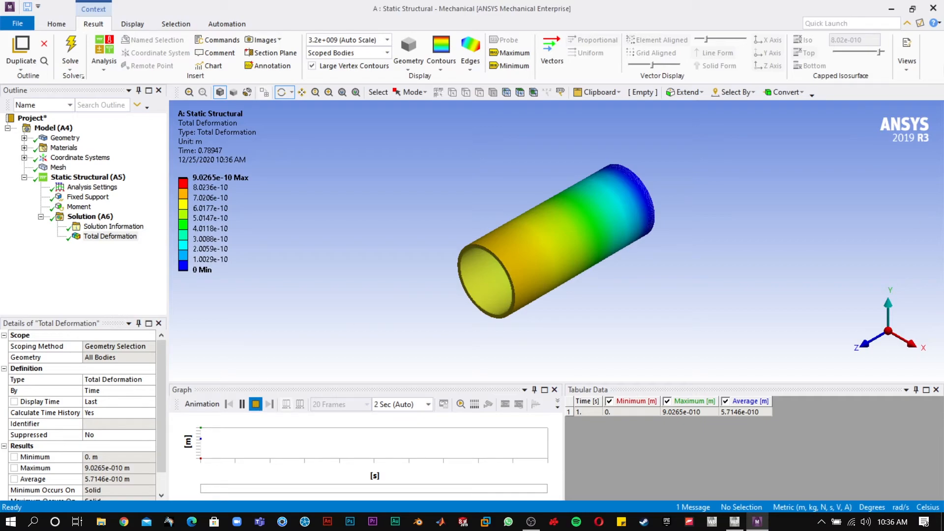
click(255, 403)
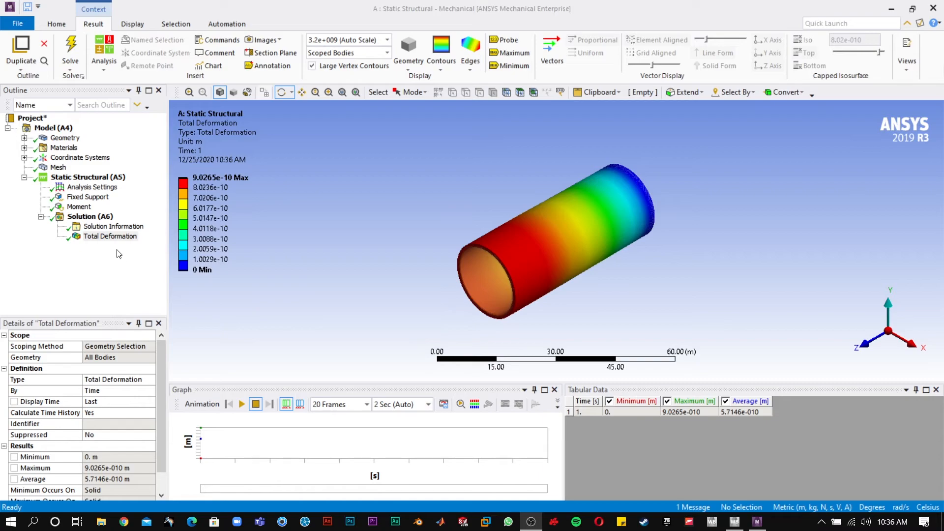
Step: Change the Fixed Support's geometry to the circular edge at the pipe's mid-length
right_click(81, 202)
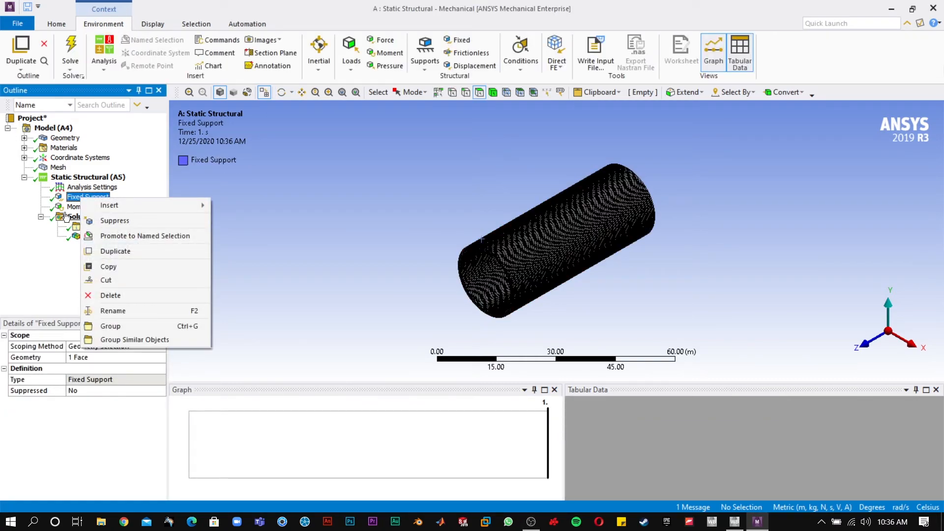
click(31, 253)
click(90, 357)
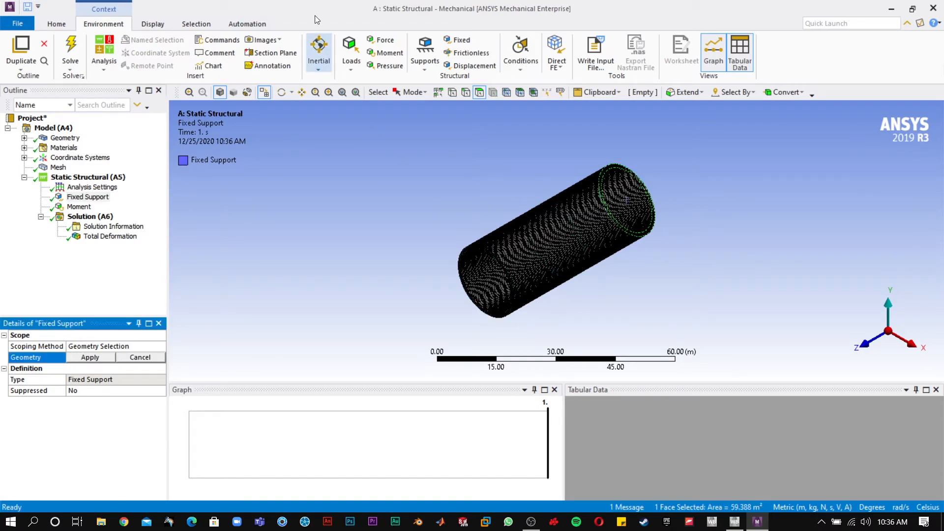
click(466, 93)
click(575, 226)
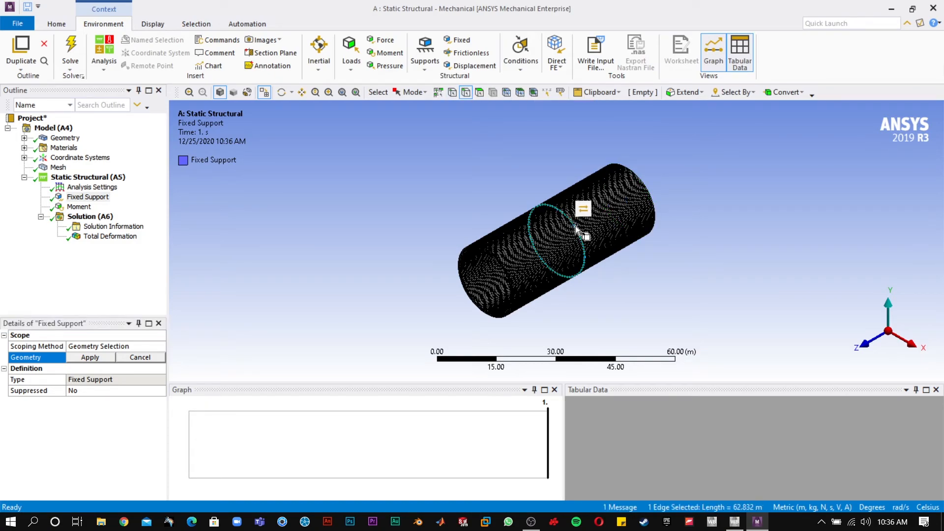
click(96, 358)
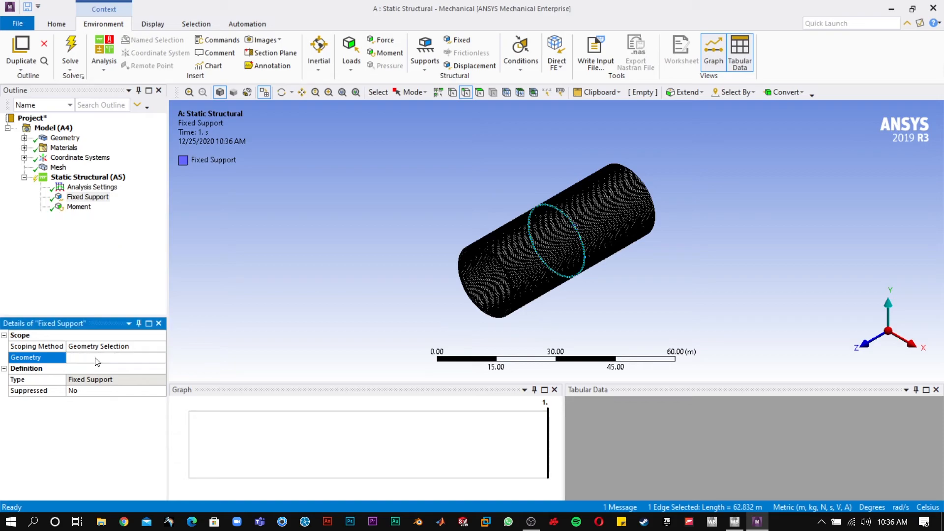
Step: Change the existing moment's geometry to only the outer face of the +Z half of the pipe
click(78, 206)
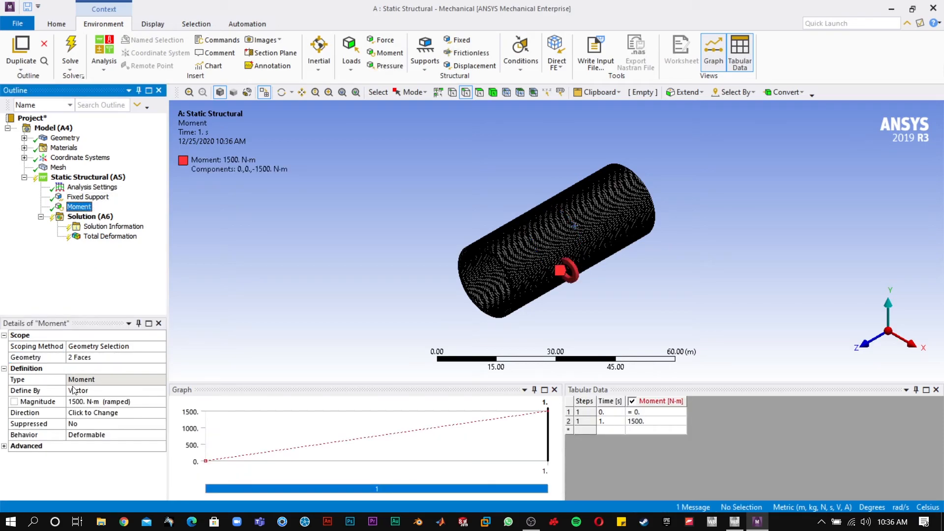
click(93, 358)
click(544, 254)
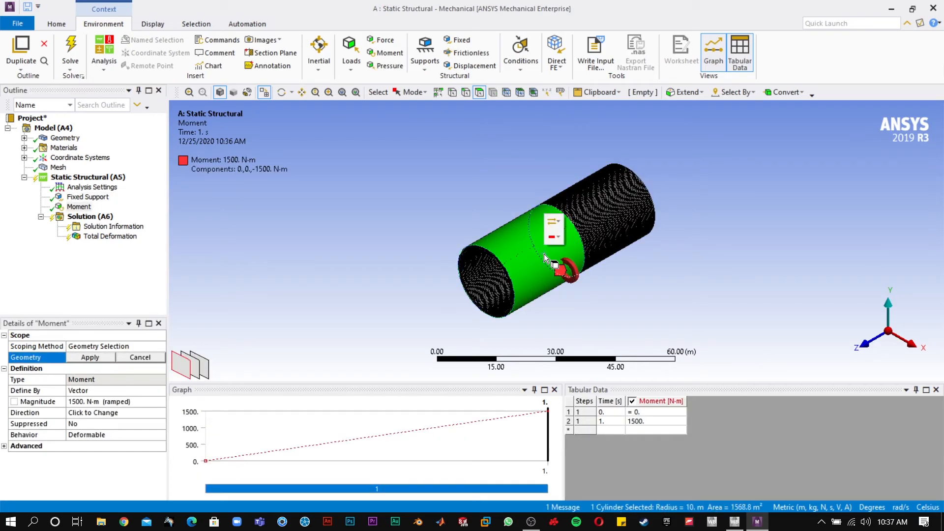
click(90, 358)
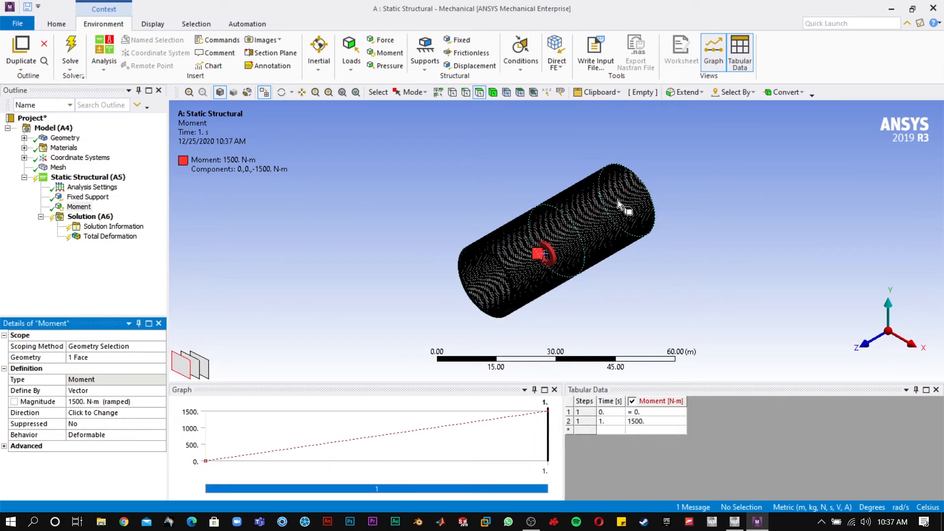
Step: Add a second Moment on the outer face of the rear half, opposite the +Z end, with a magnitude of -1500 N·m
right_click(90, 180)
mouse_move(133, 181)
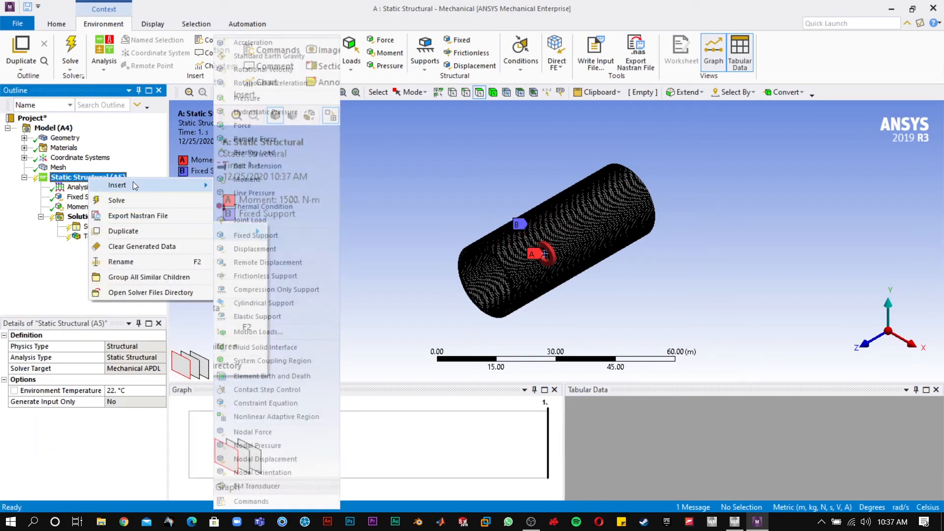
click(270, 184)
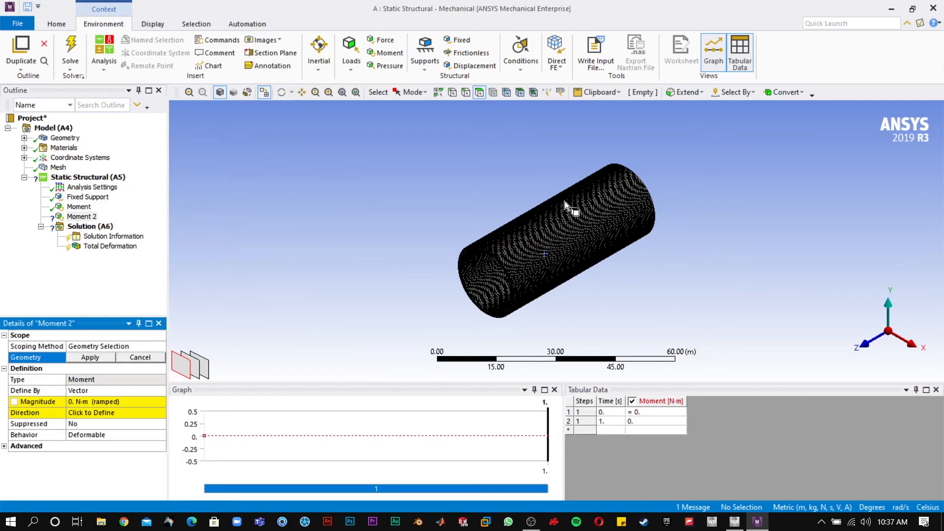
click(619, 216)
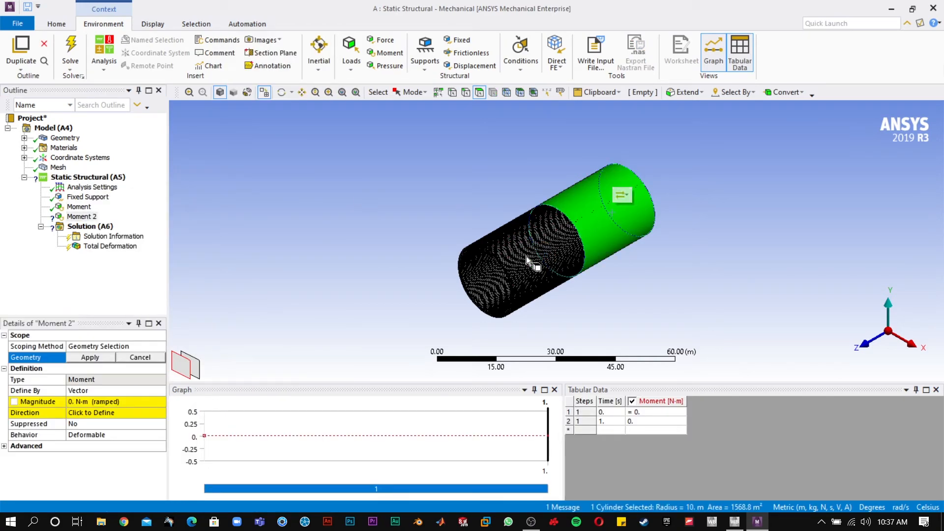
click(90, 357)
click(85, 402)
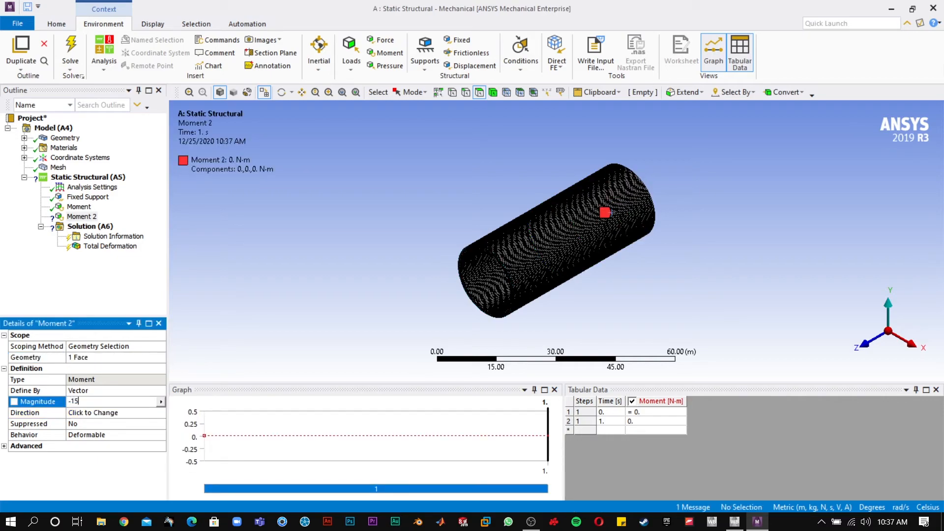
key(Return)
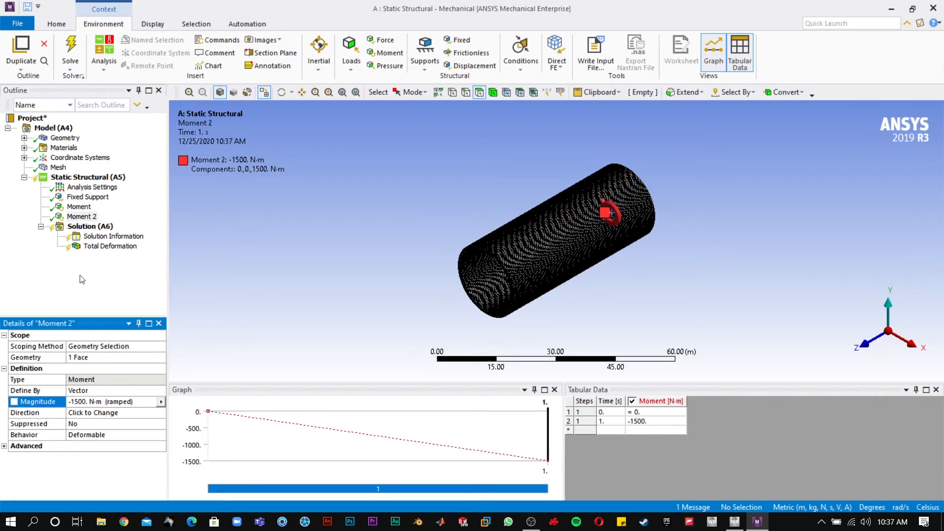
Step: Solve the static structural analysis again with the two opposing moments and the mid-length support
click(82, 217)
right_click(94, 176)
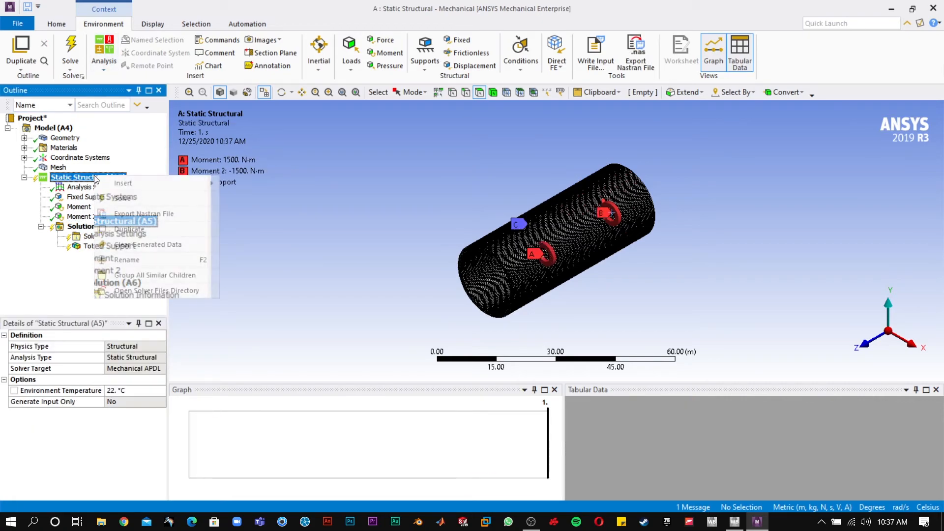
click(128, 200)
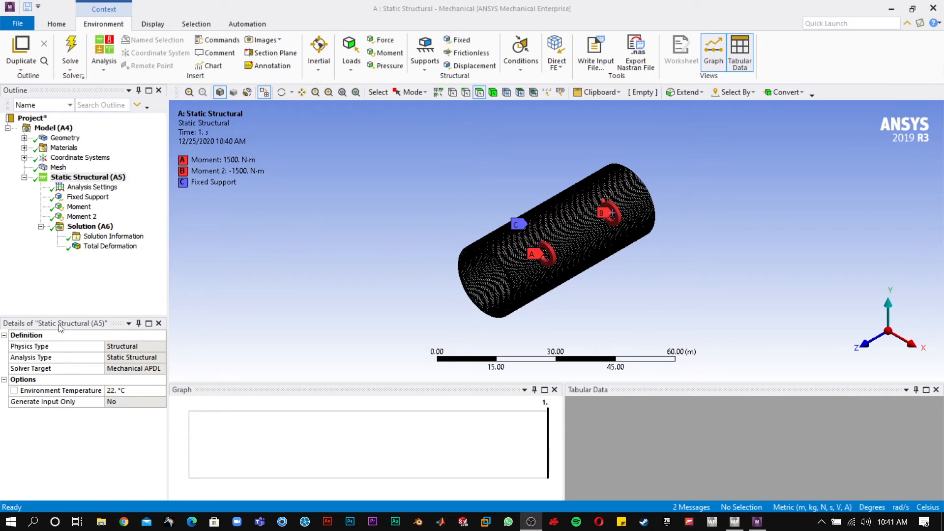
Step: Examine the Total Deformation result of the opposing-moment case along the pipe and play its animation
click(114, 237)
click(119, 247)
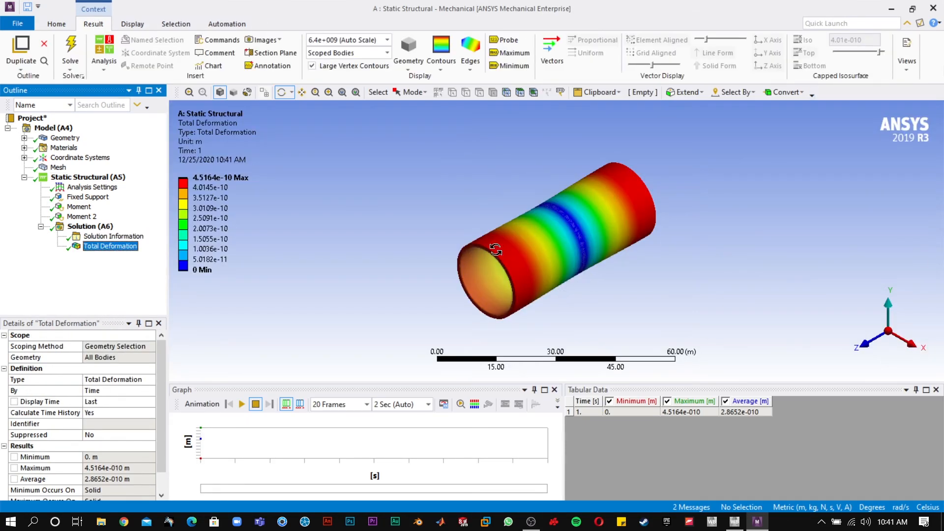
drag(449, 281, 472, 325)
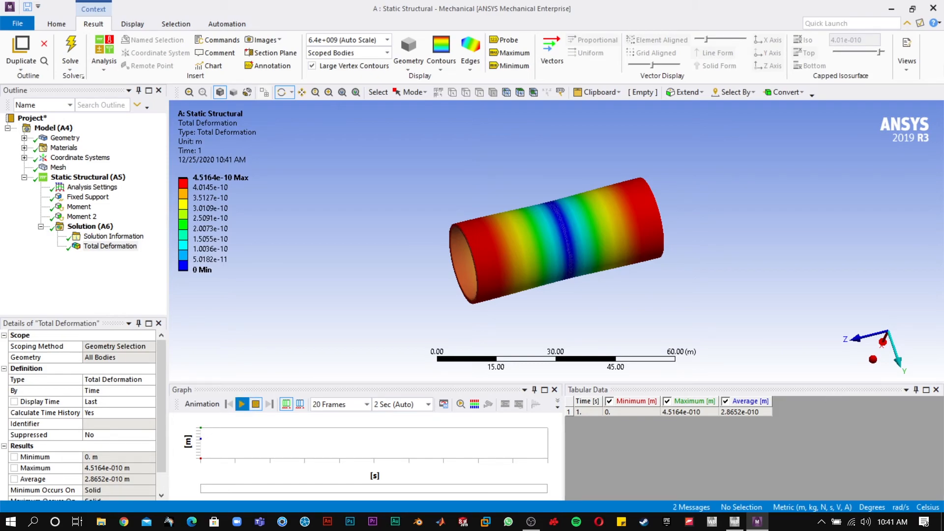
click(242, 404)
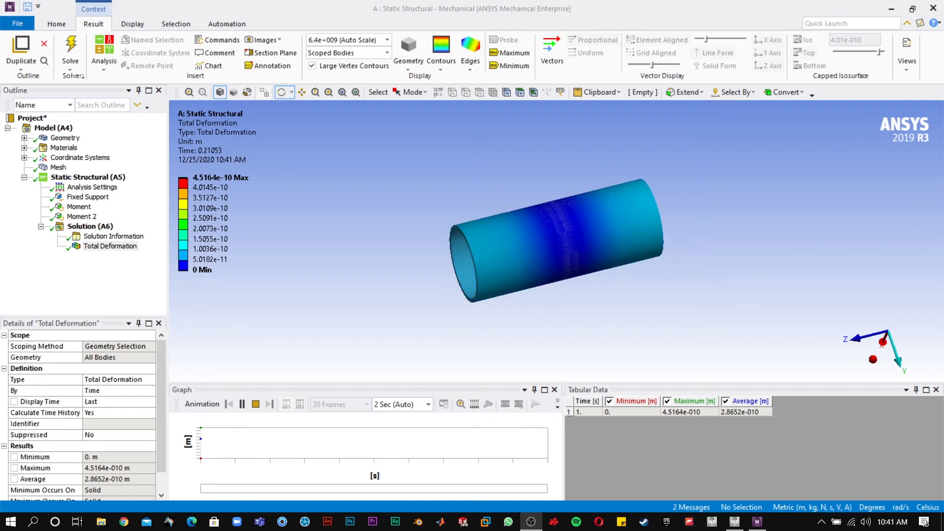
Step: Stop the deformation animation and examine the static contour on the pipe from its open +Z end
click(255, 404)
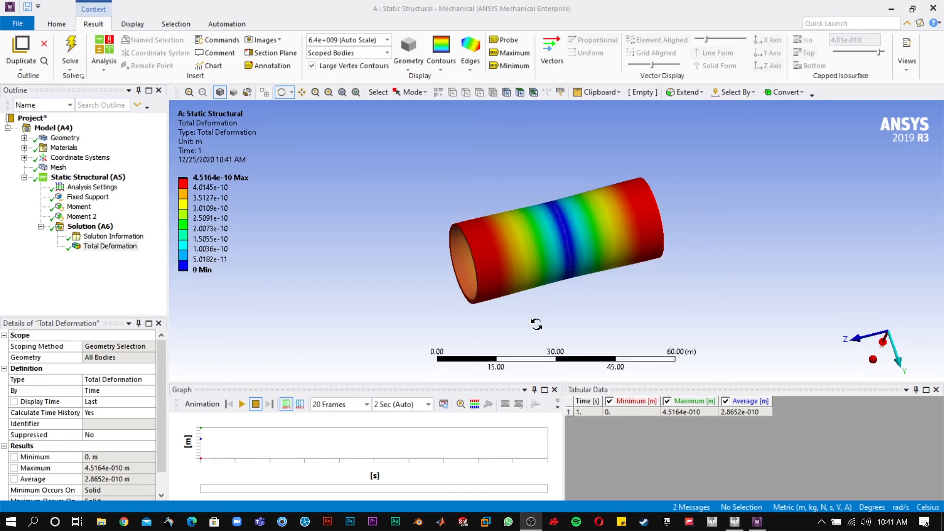
drag(477, 251, 401, 253)
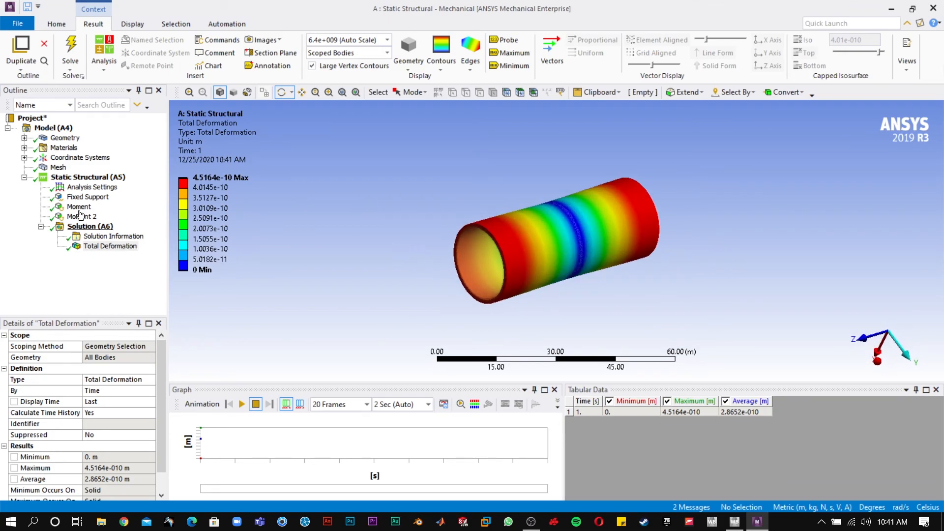
click(70, 139)
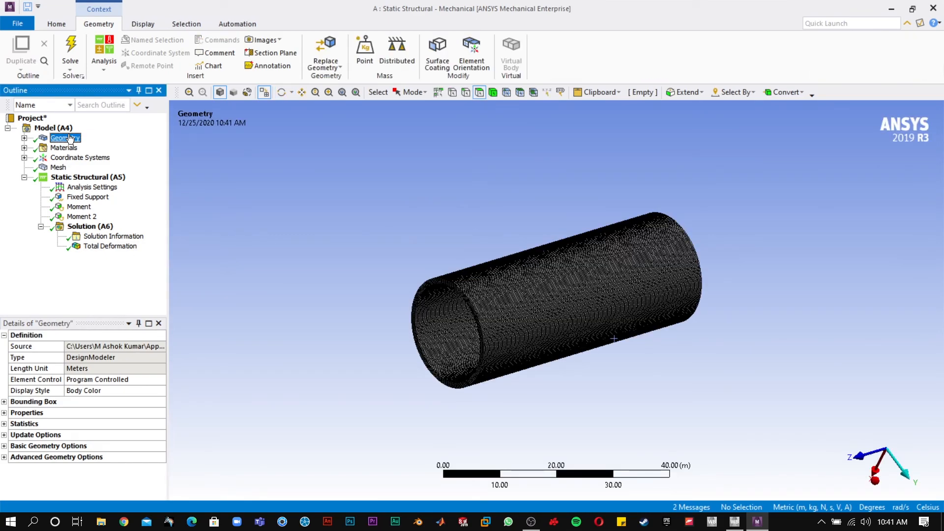
Step: Insert a Linearized Equivalent (von-Mises) Stress result under the solution and widen its details view
click(98, 230)
right_click(99, 230)
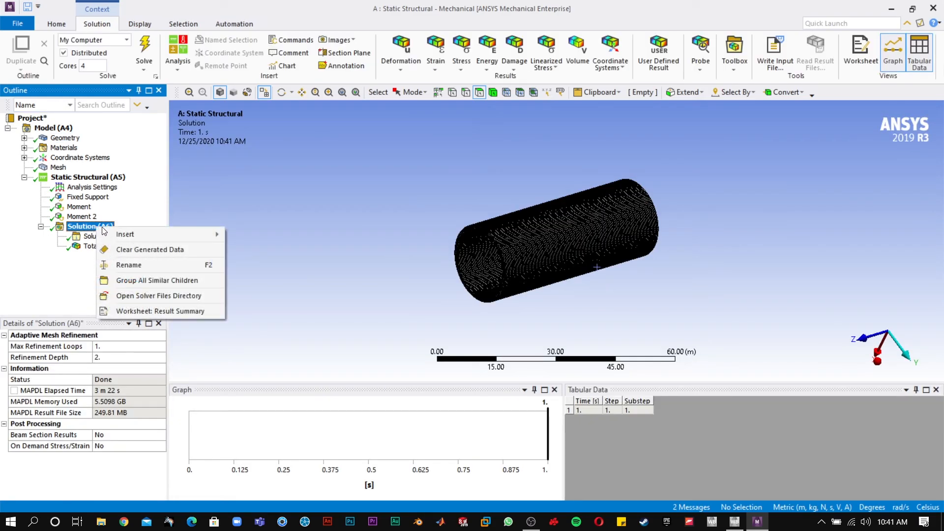
mouse_move(183, 235)
mouse_move(282, 291)
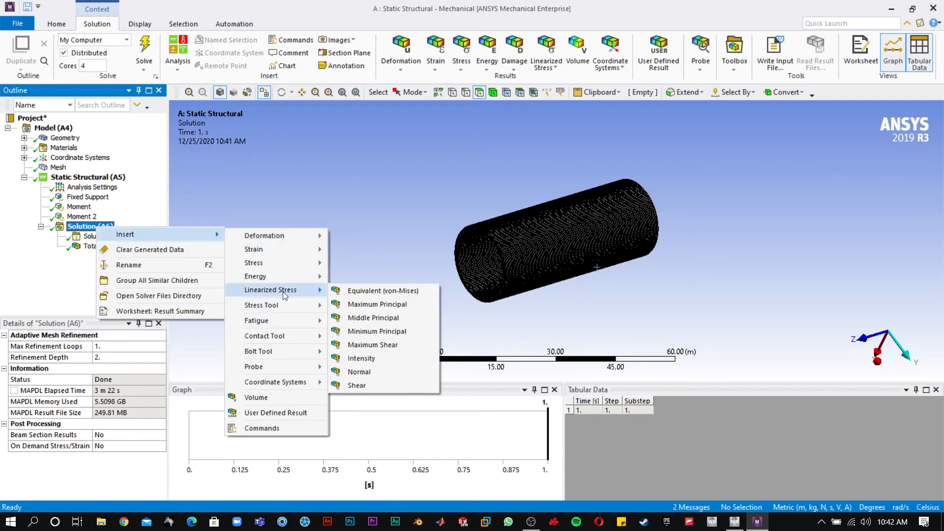
click(366, 290)
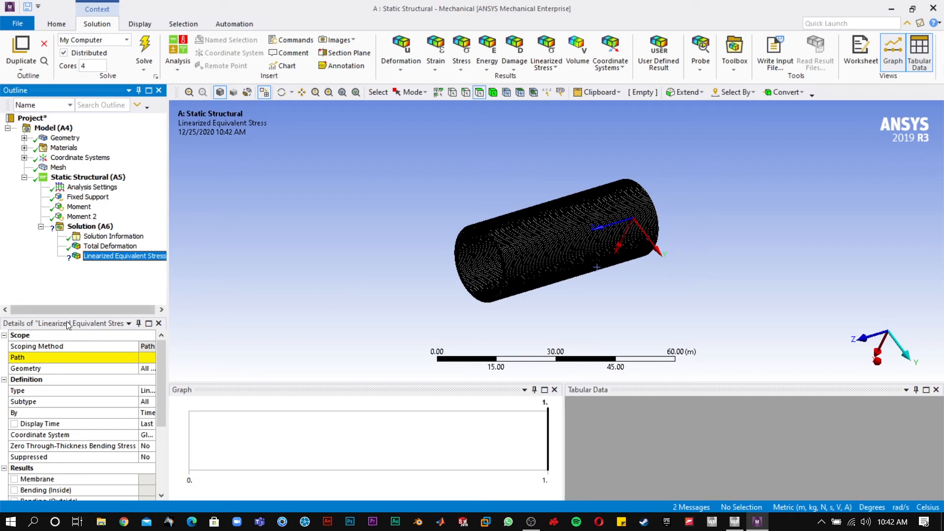
drag(168, 325, 216, 326)
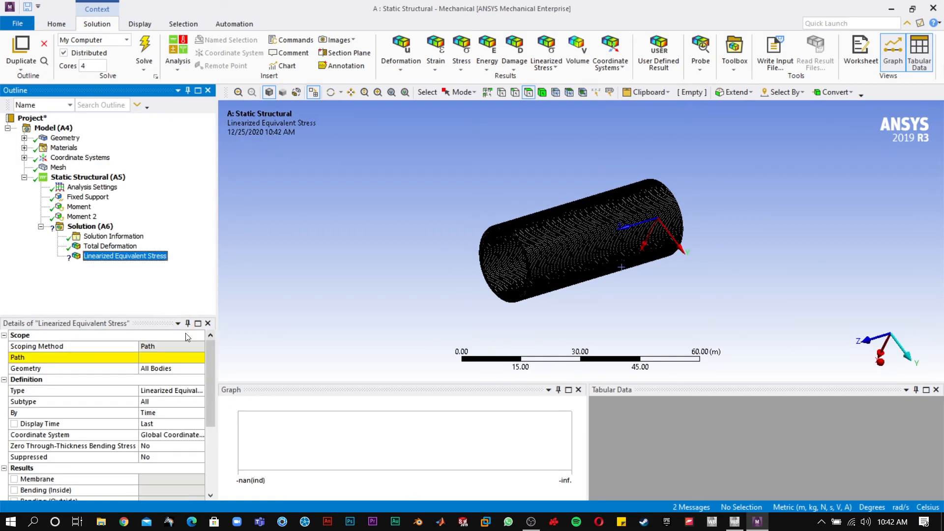
click(62, 138)
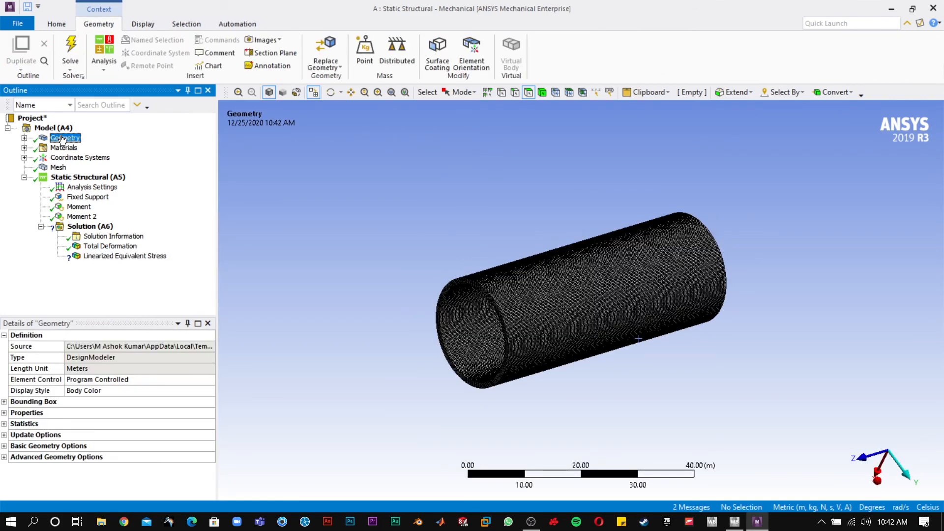
right_click(62, 139)
mouse_move(105, 143)
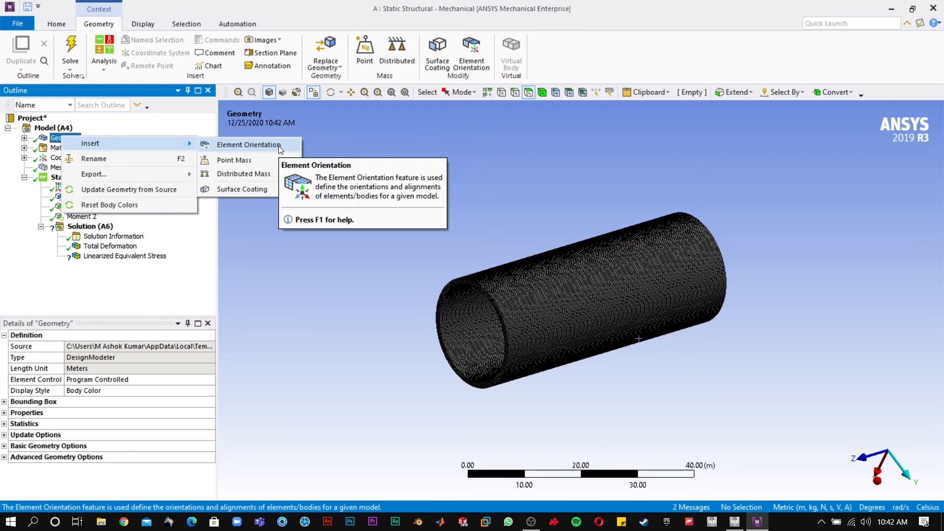
Step: Insert a Path as construction geometry under the model
click(47, 128)
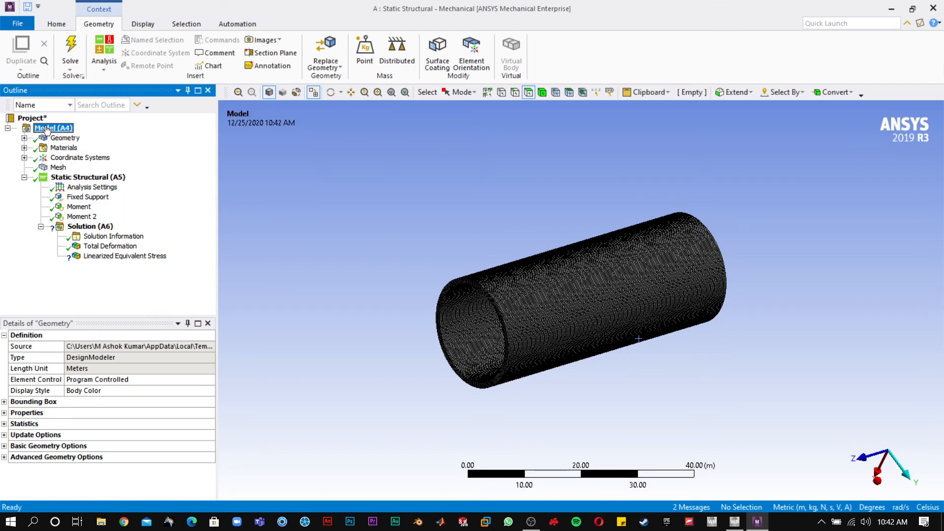
right_click(48, 129)
mouse_move(120, 134)
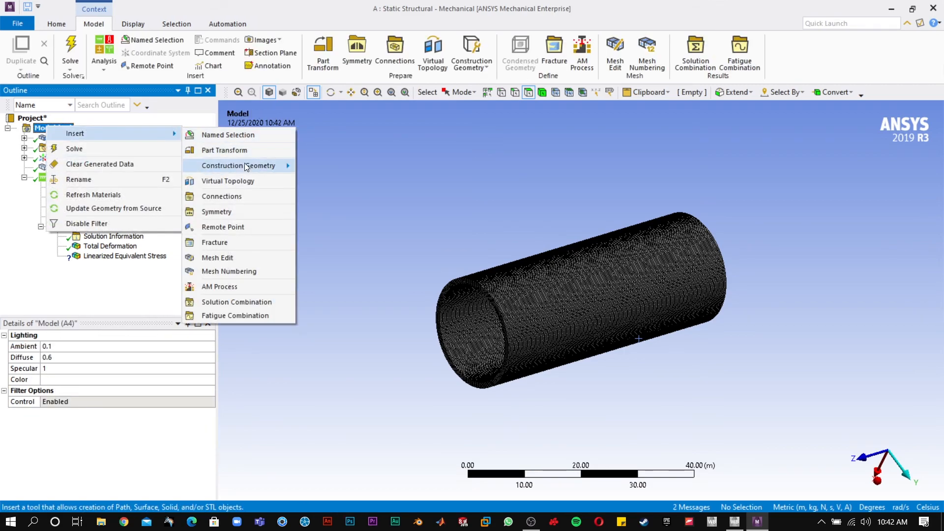
mouse_move(245, 168)
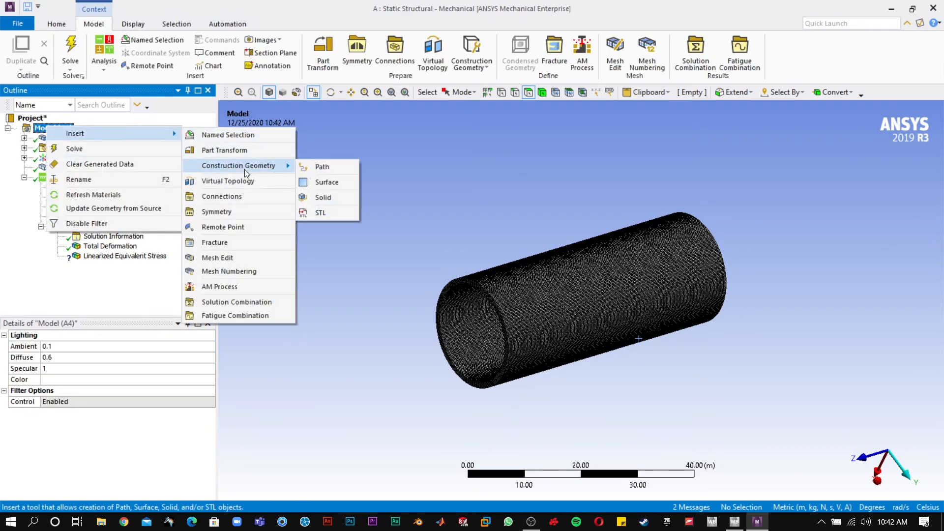
click(318, 167)
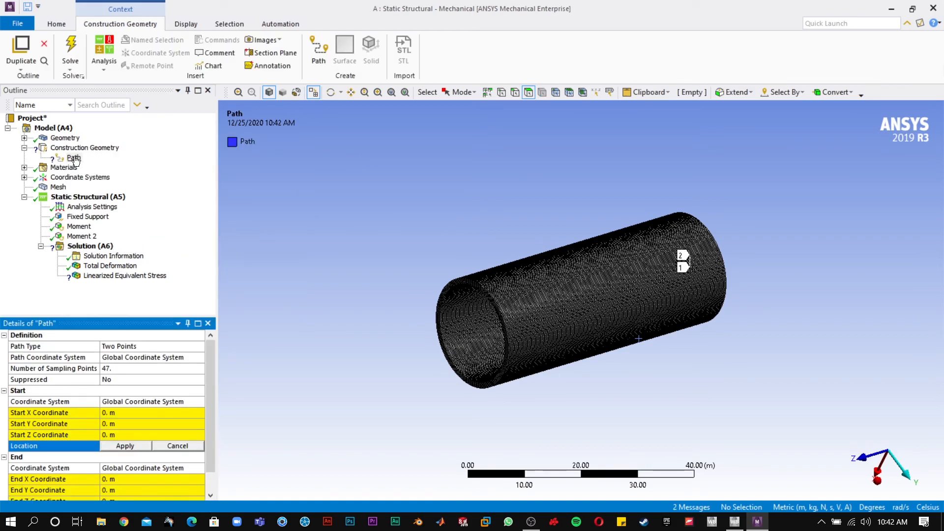
Step: Set the path's start location from the pipe's +Z end face and snap the path to mesh nodes
click(440, 303)
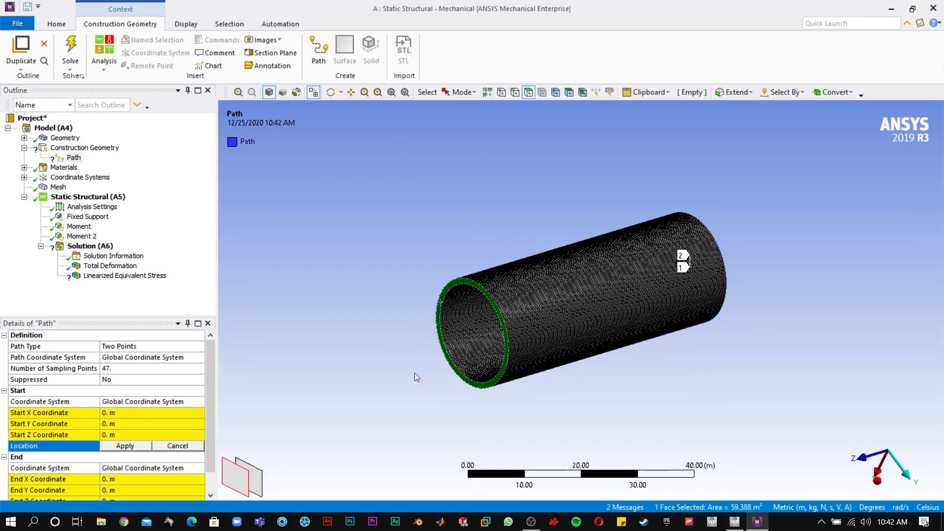
click(122, 447)
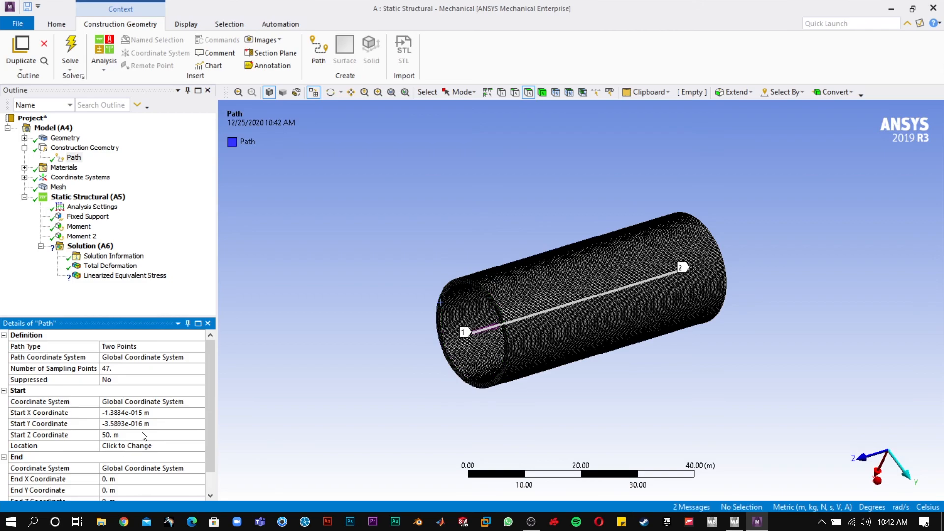
scroll(144, 436, down, 1)
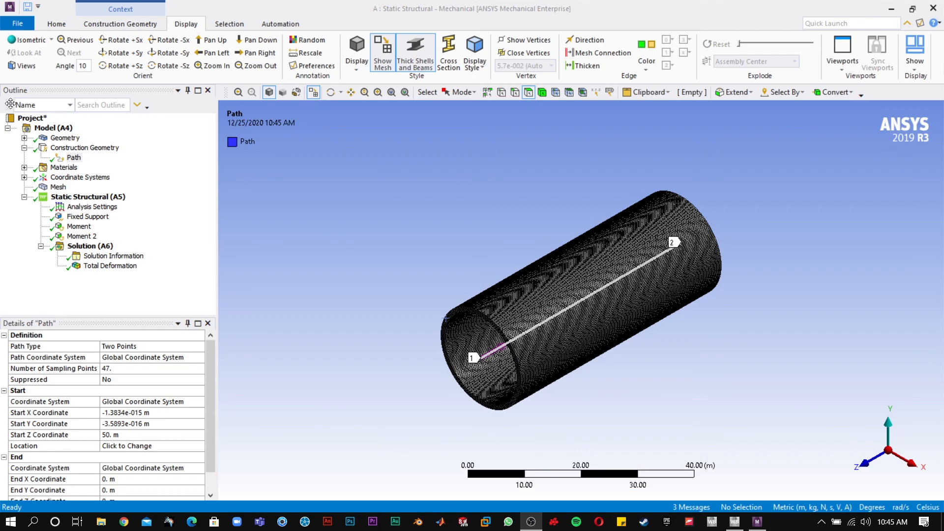
right_click(74, 158)
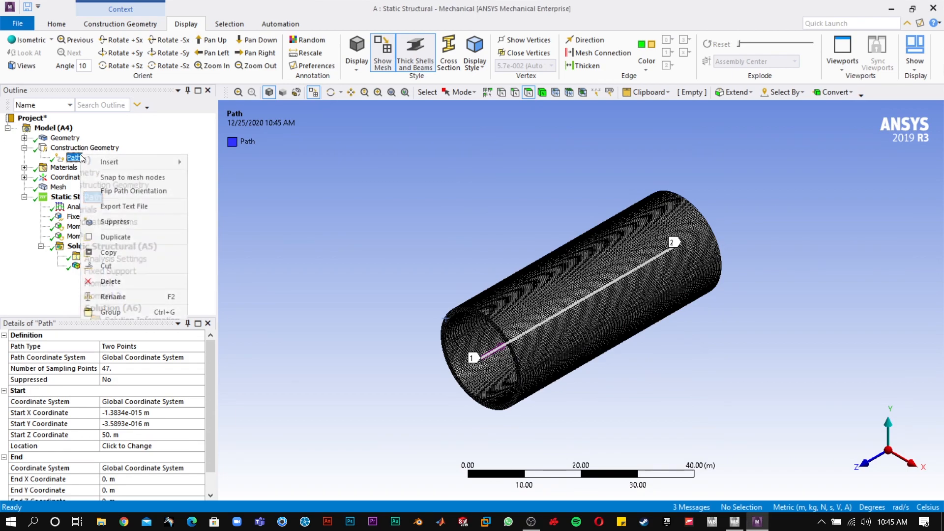
click(121, 177)
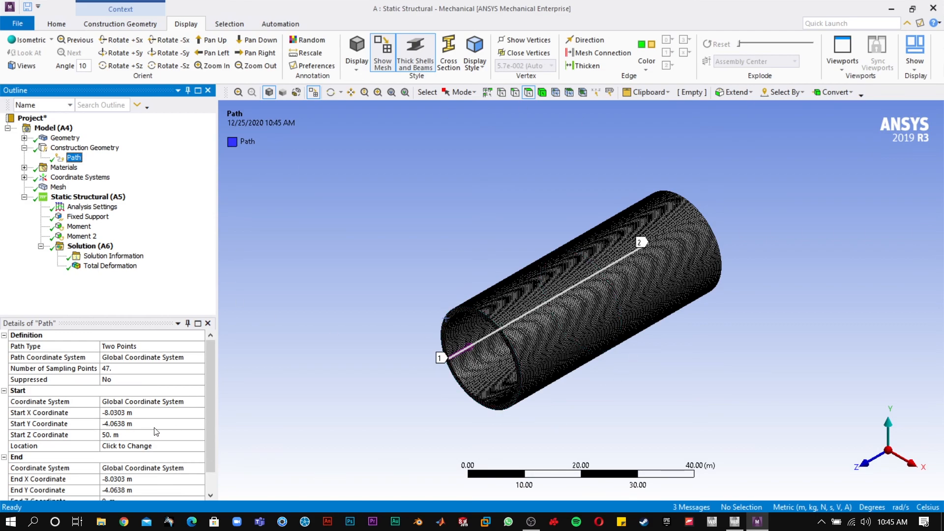
Step: Add a Linearized Equivalent (von-Mises) Stress result to the static structural solution
click(93, 247)
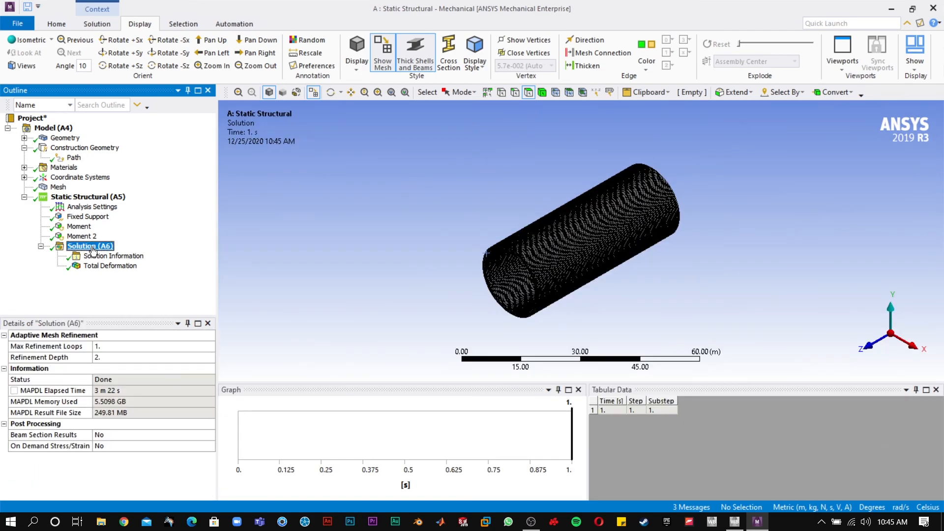
right_click(92, 247)
mouse_move(121, 254)
mouse_move(262, 256)
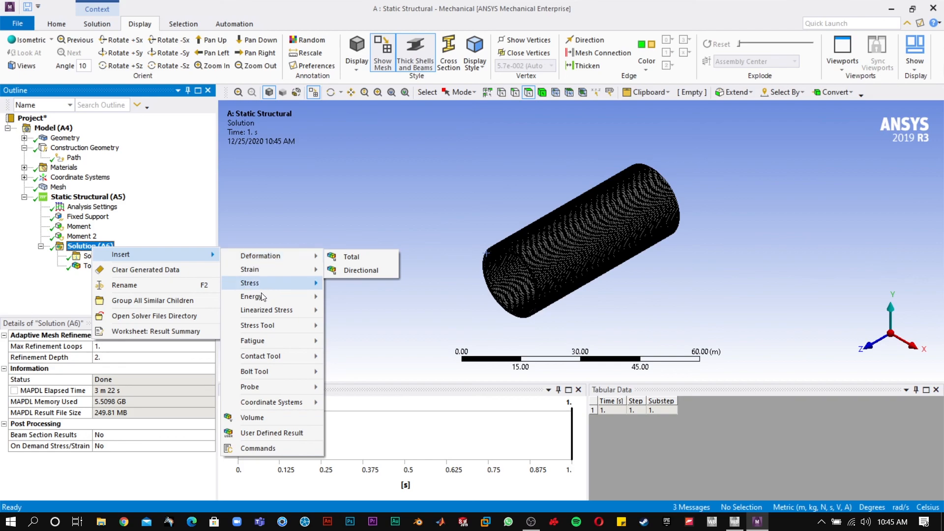
mouse_move(273, 308)
click(371, 310)
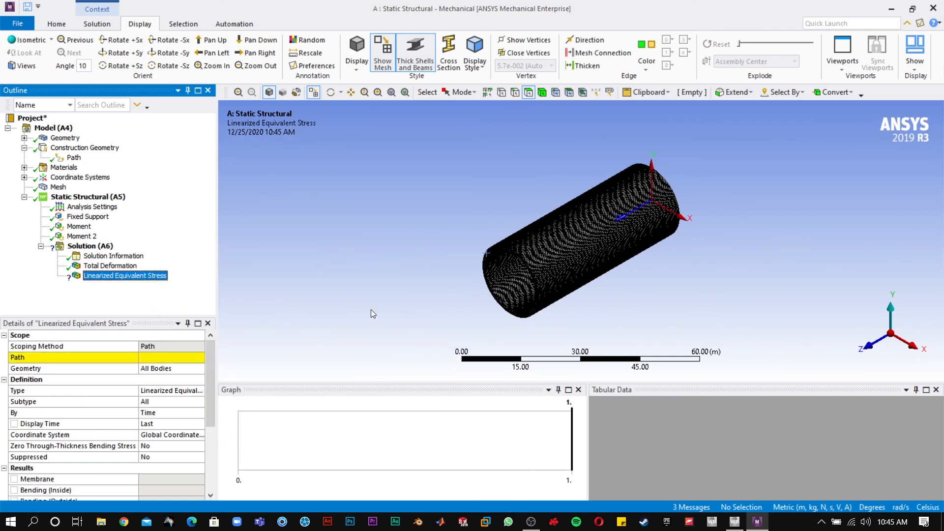
Step: Scope the linearized stress result to the construction path and solve it
click(169, 357)
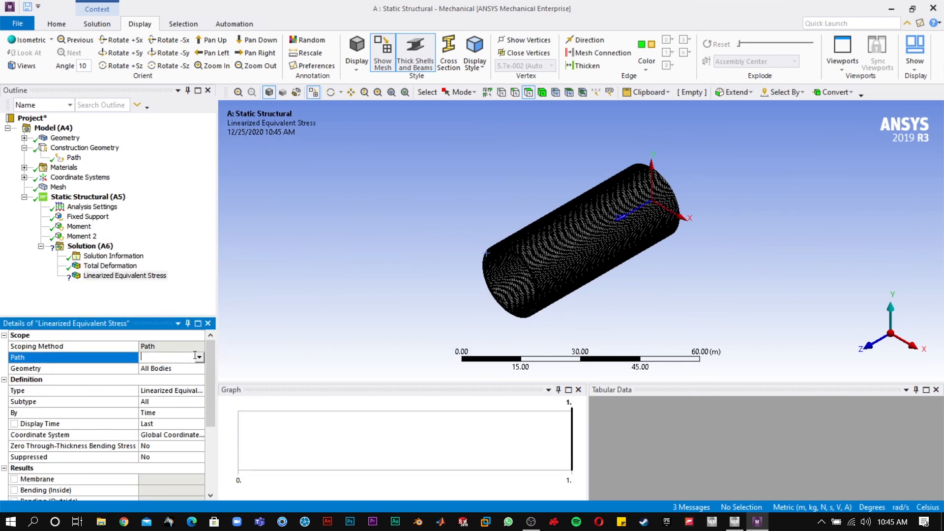
click(199, 357)
click(185, 369)
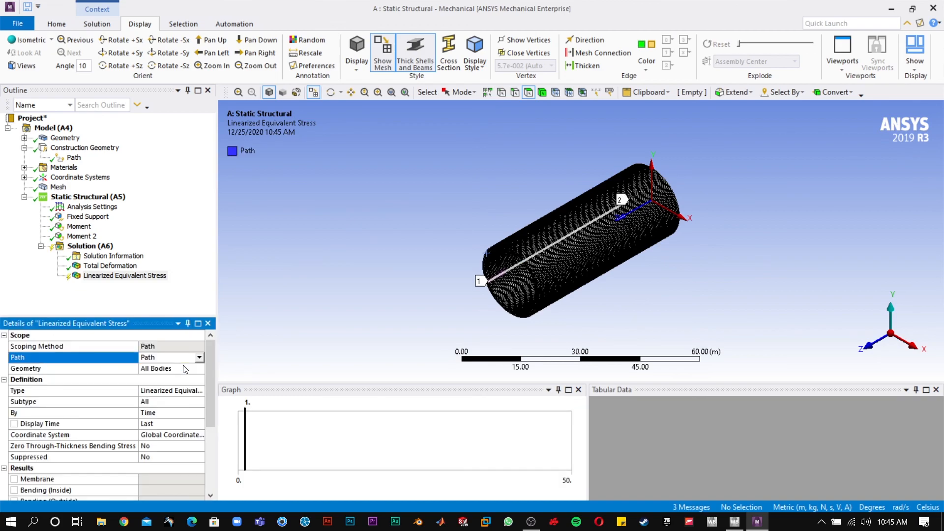
click(144, 297)
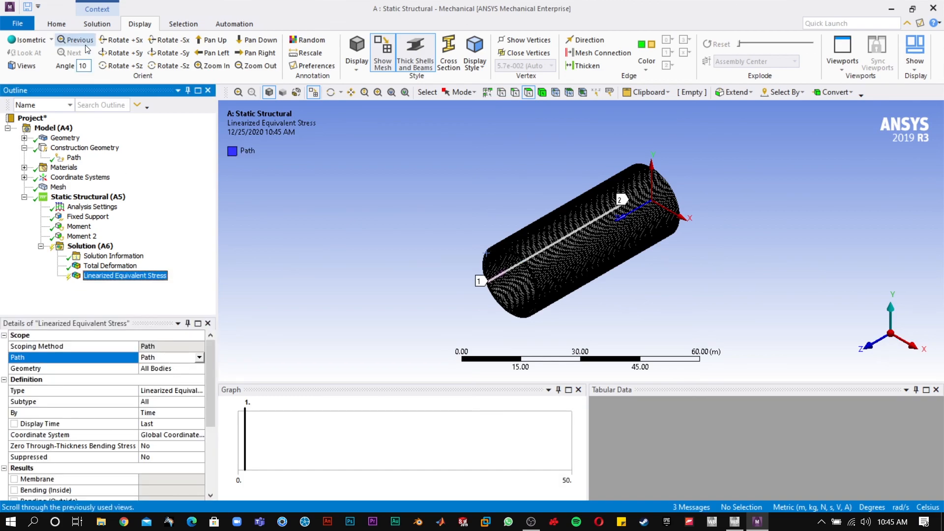
click(56, 26)
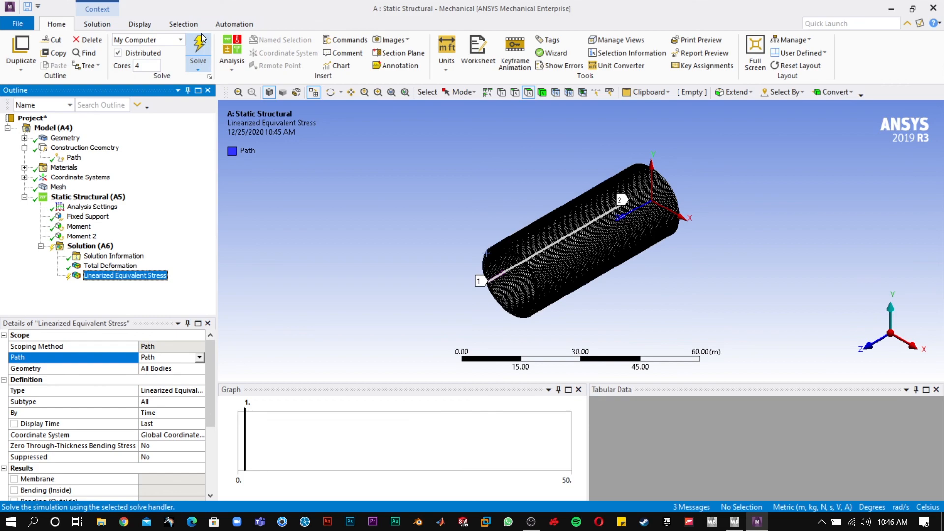
click(198, 51)
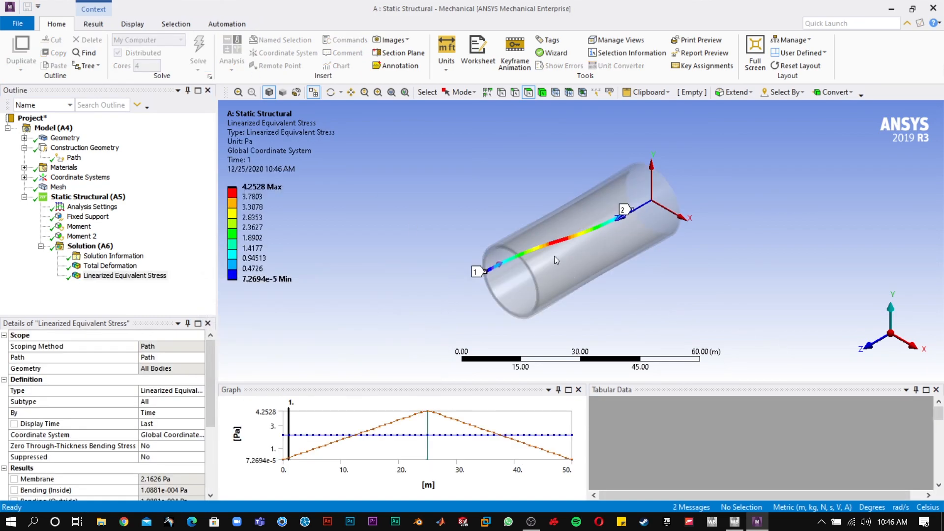
Step: Examine the linearized equivalent stress along the path from several angles and in isometric view, and read through its tabular data
drag(487, 339, 705, 315)
drag(611, 321, 822, 231)
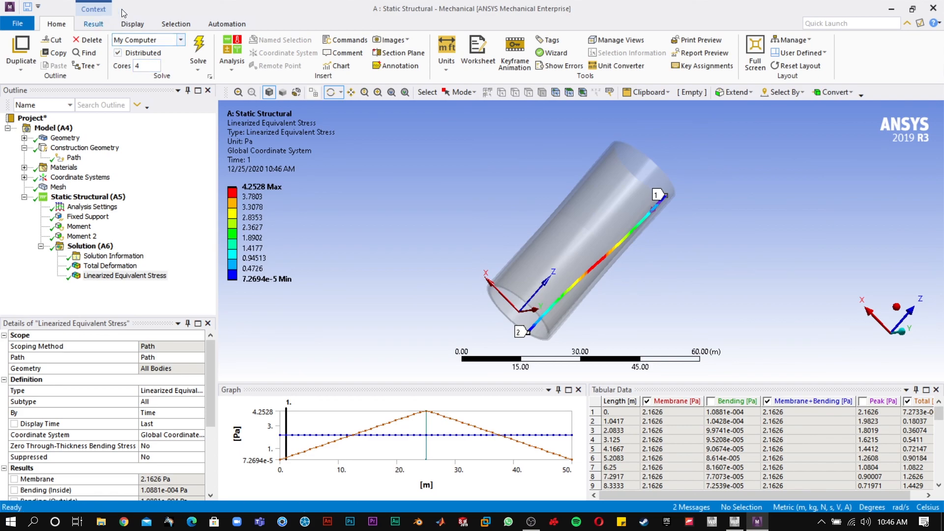
click(130, 24)
click(30, 50)
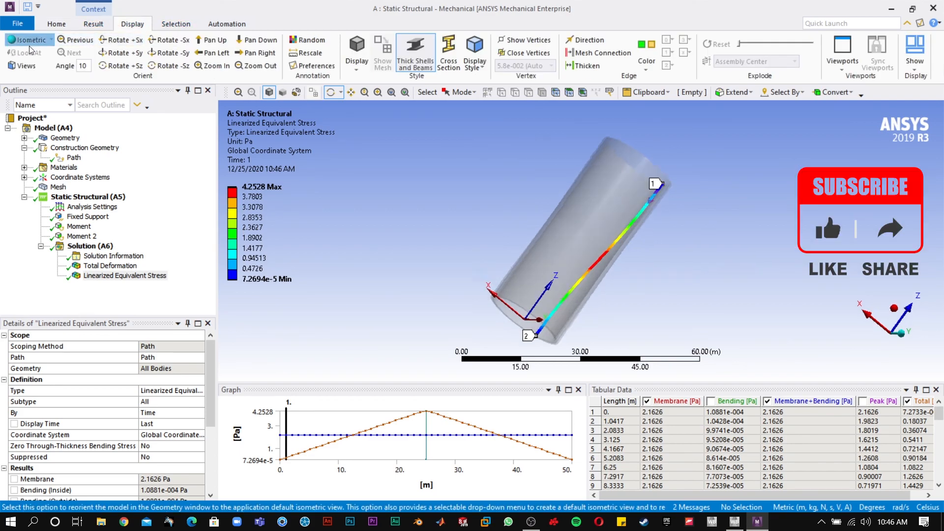
scroll(588, 291, down, 2)
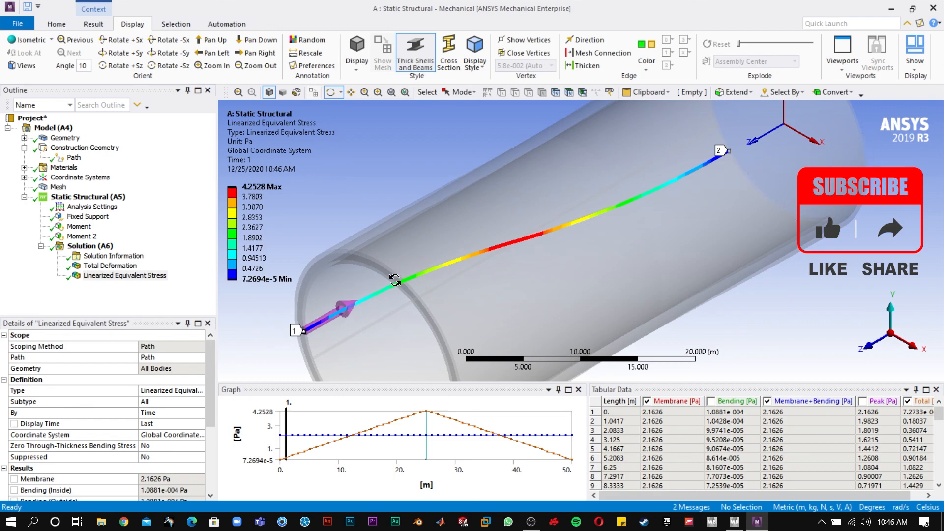
scroll(583, 239, down, 2)
scroll(712, 463, down, 3)
scroll(711, 462, down, 10)
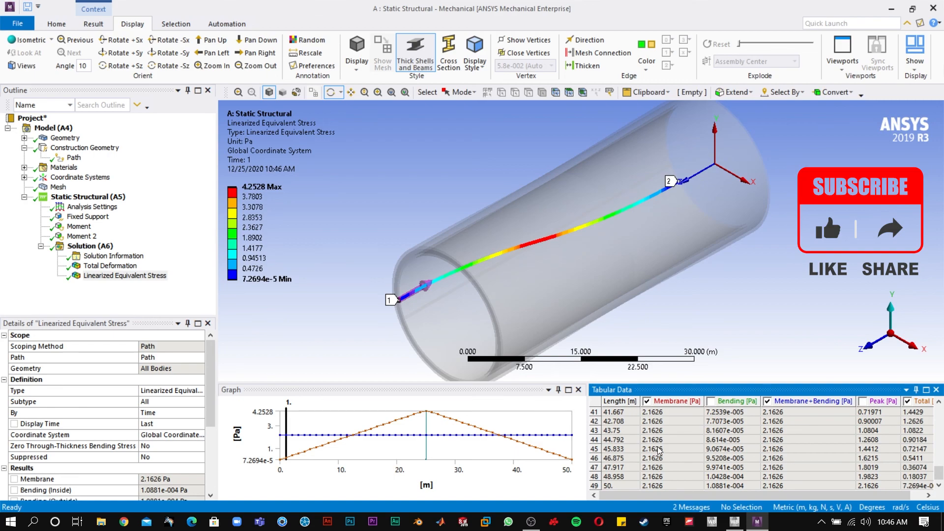
scroll(784, 455, up, 13)
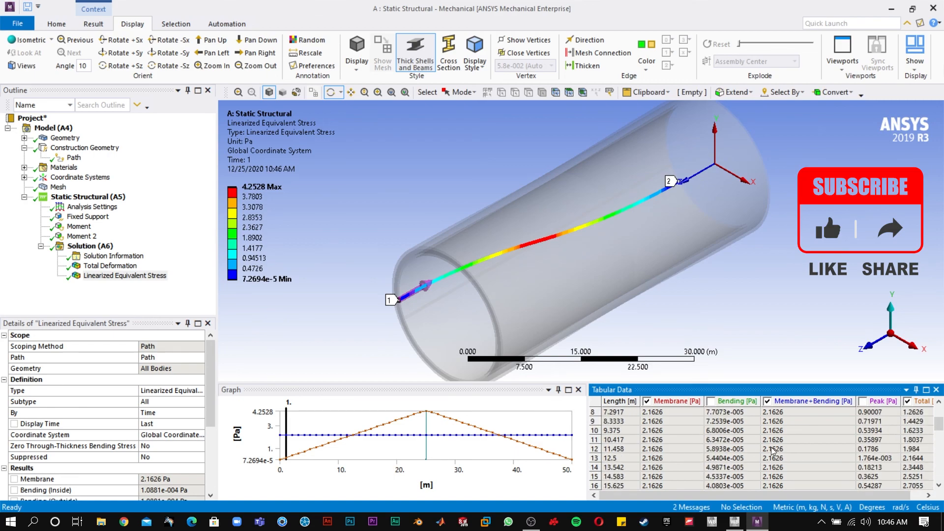